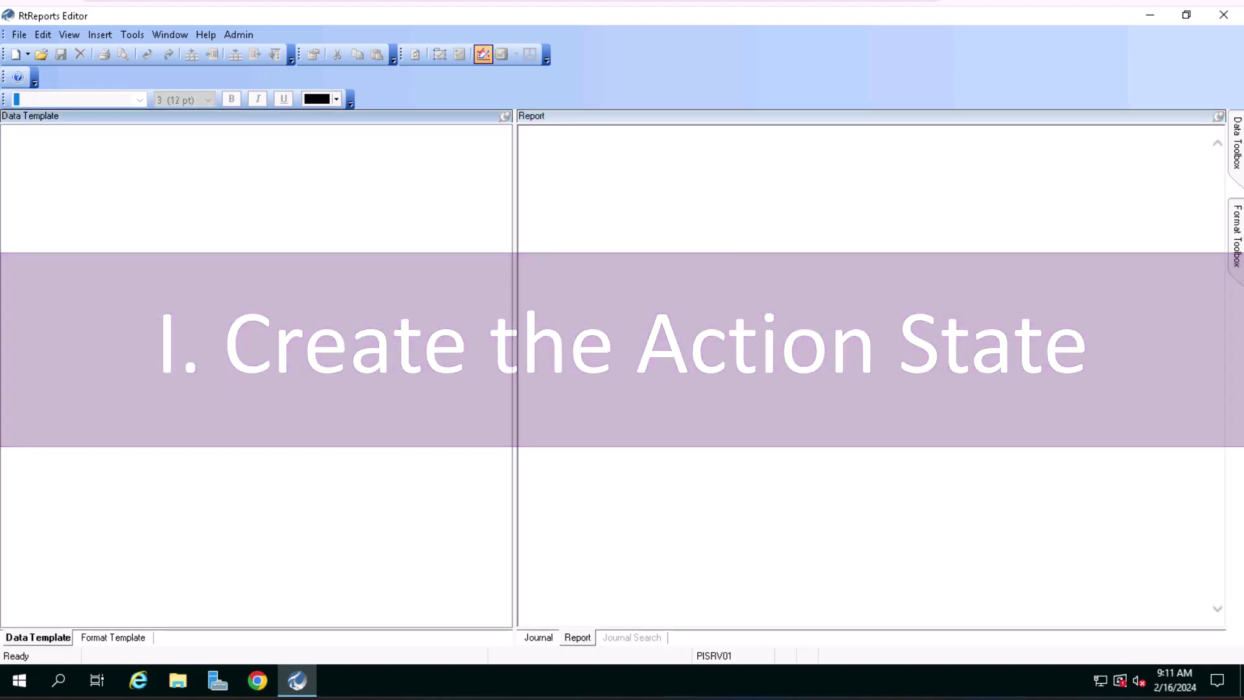
Step: Create a batch report template named Exception_Report from the File > New menu
click(19, 35)
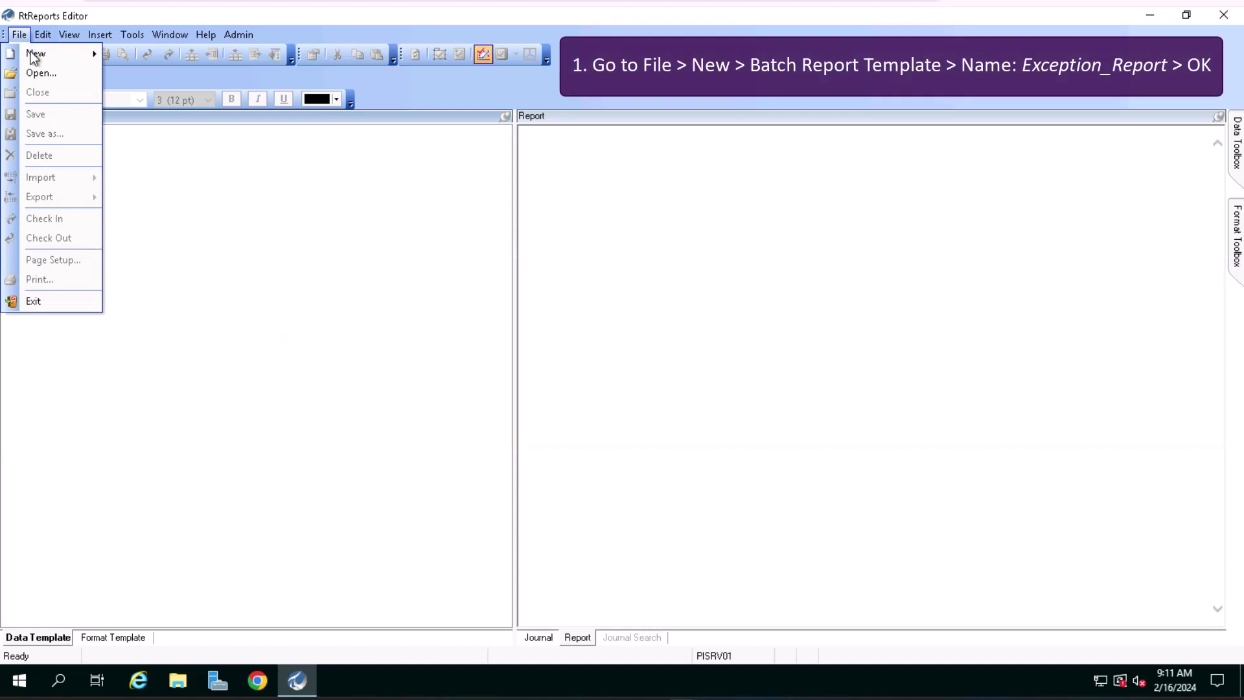
mouse_move(41, 52)
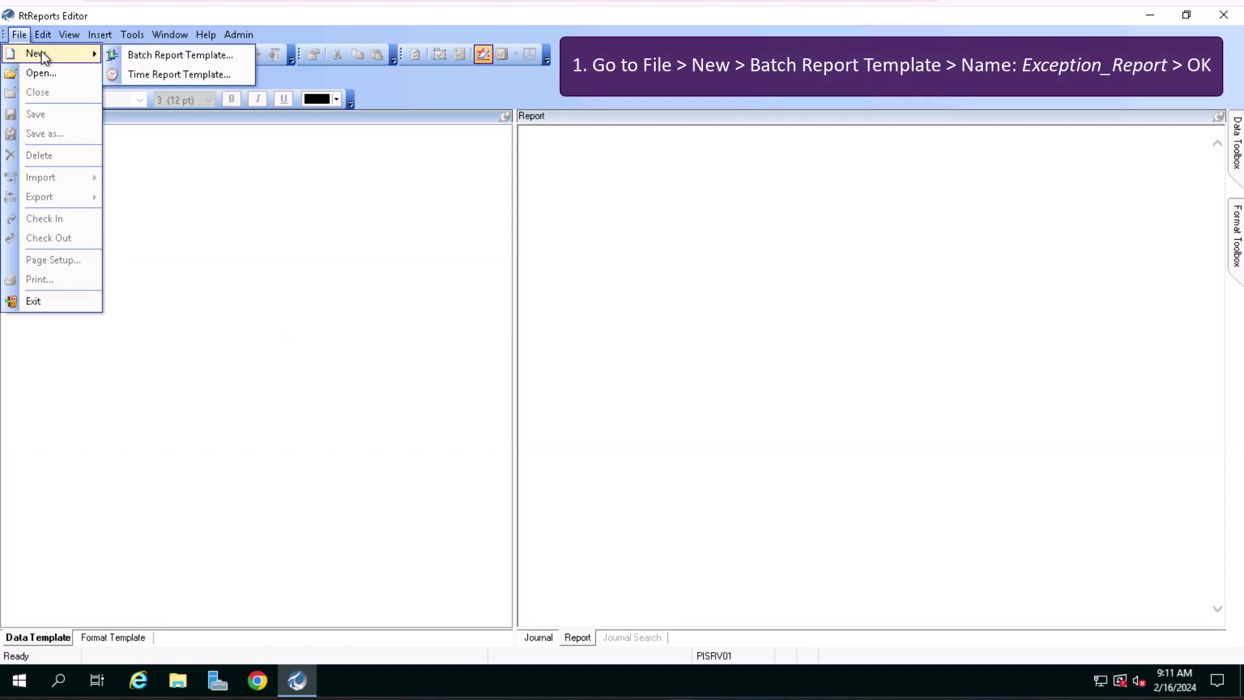
click(137, 55)
text(Exception_Report)
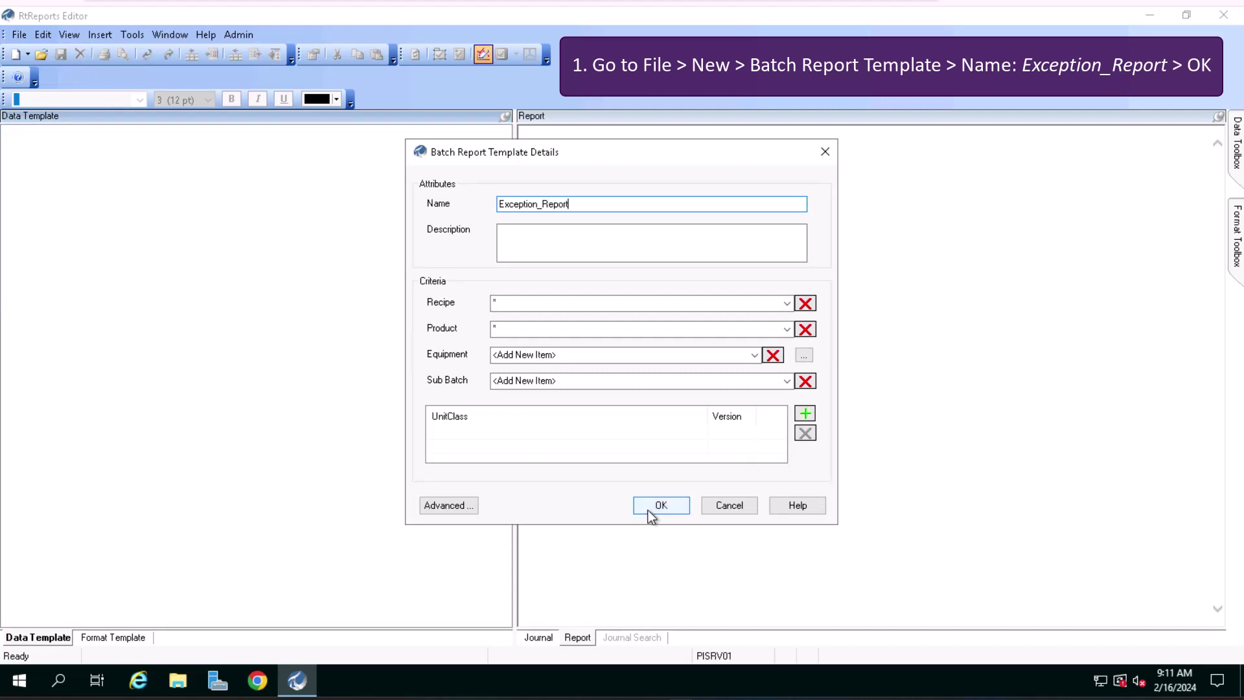
click(648, 511)
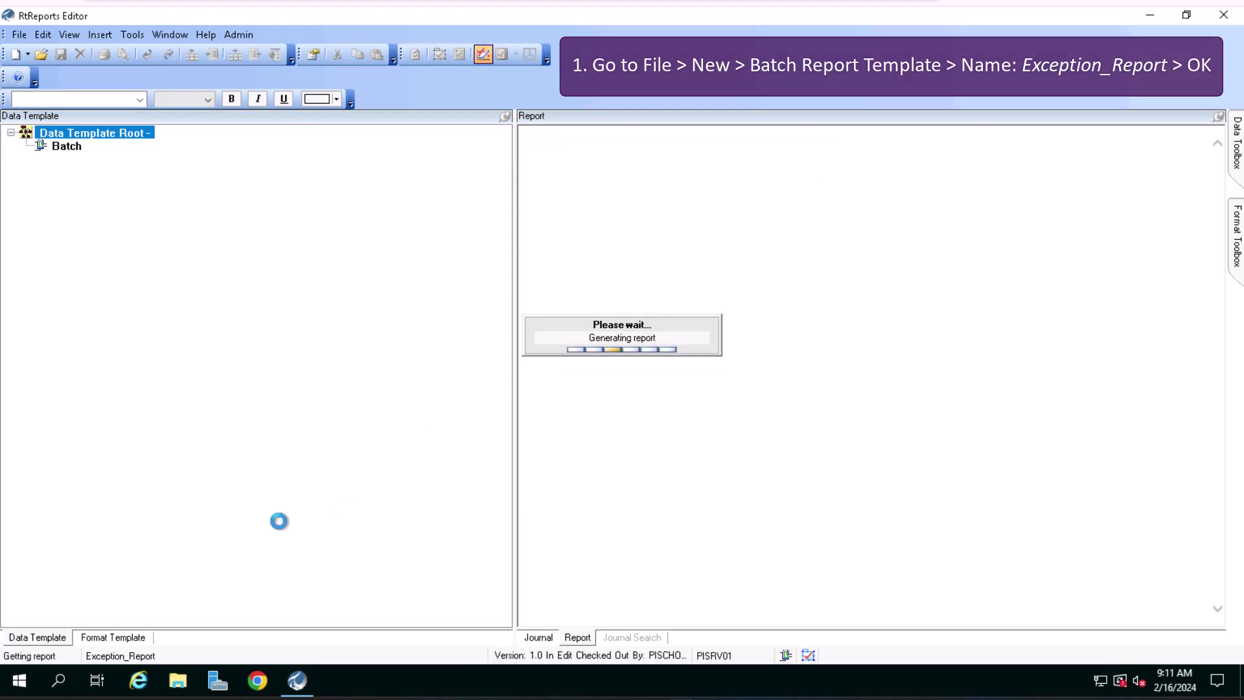
Step: Insert a TagLimitCheck journal action under Batch, with its Interval set to {SamplingTime}
right_click(77, 147)
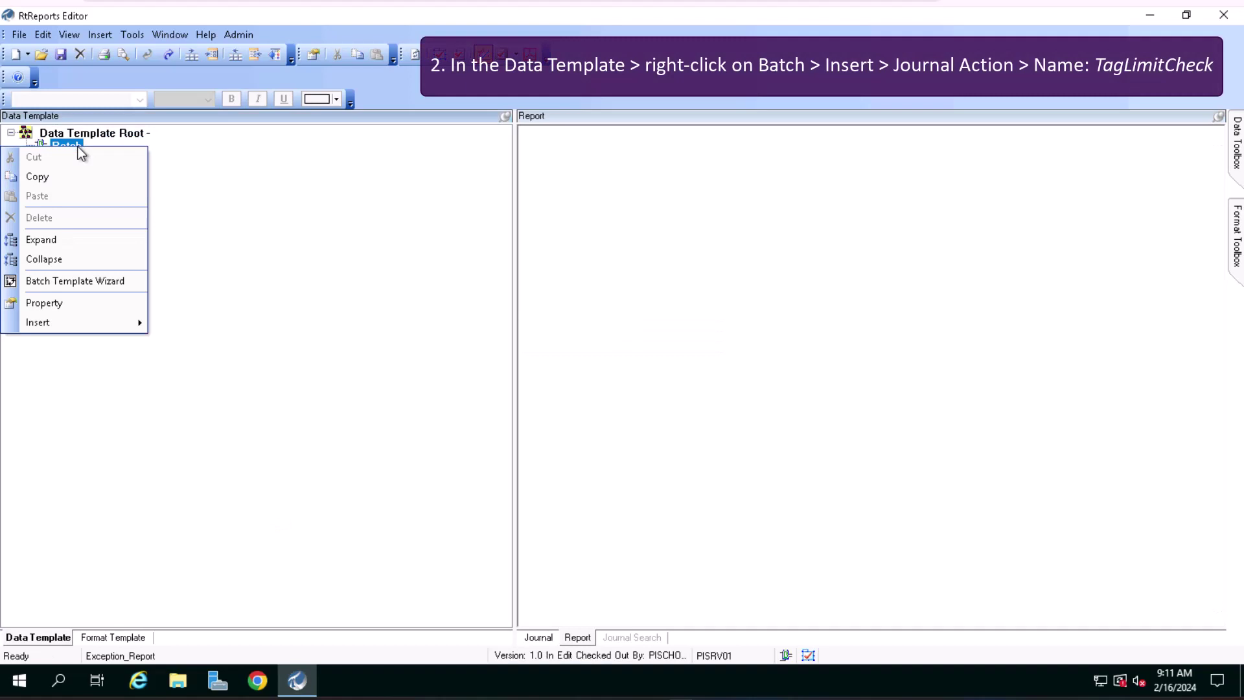
mouse_move(142, 321)
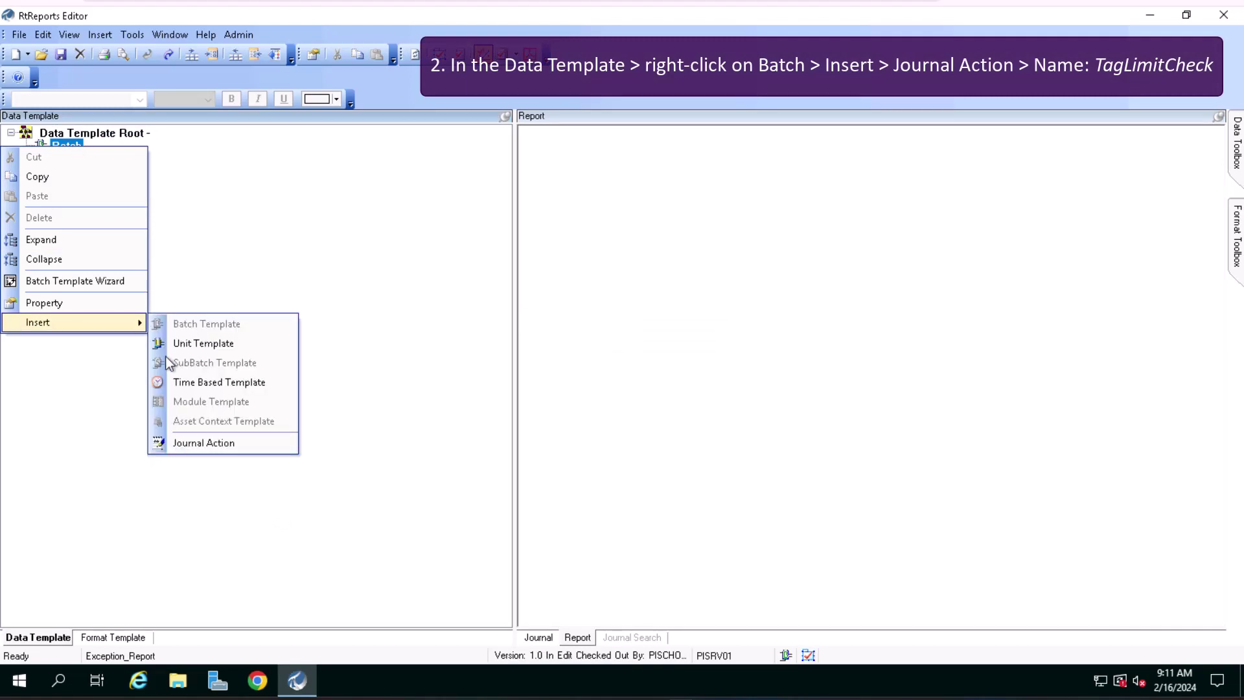
click(203, 443)
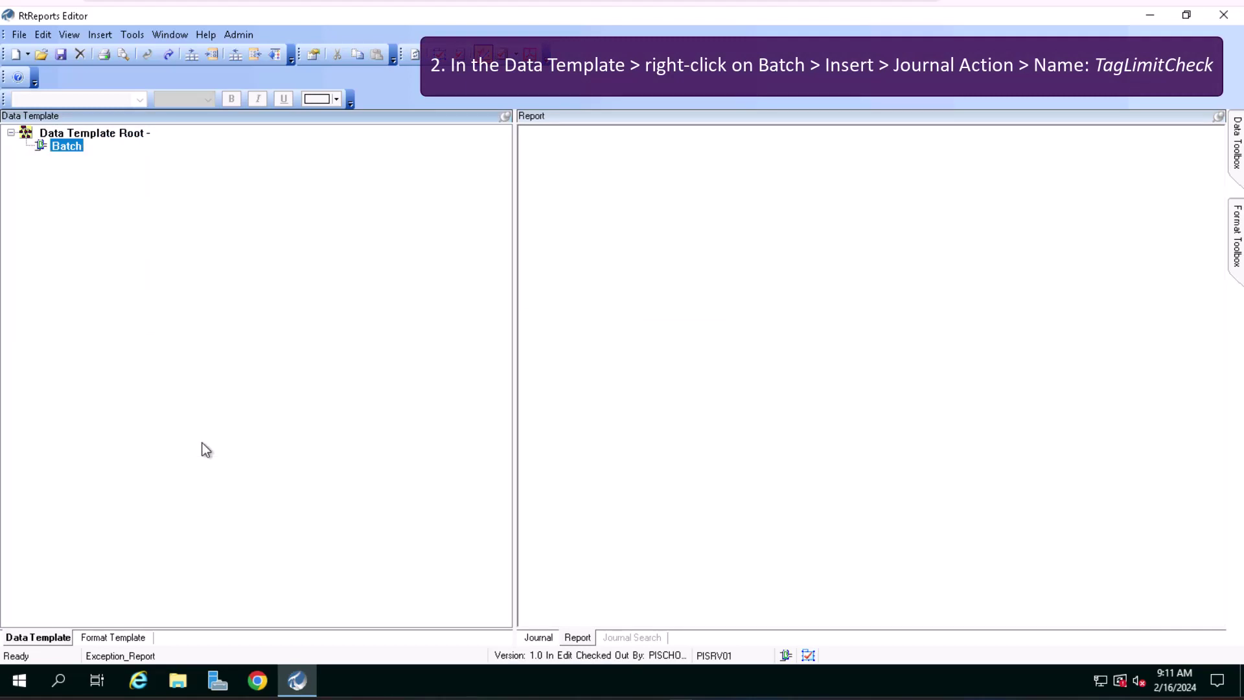
text(TagLimitCheck)
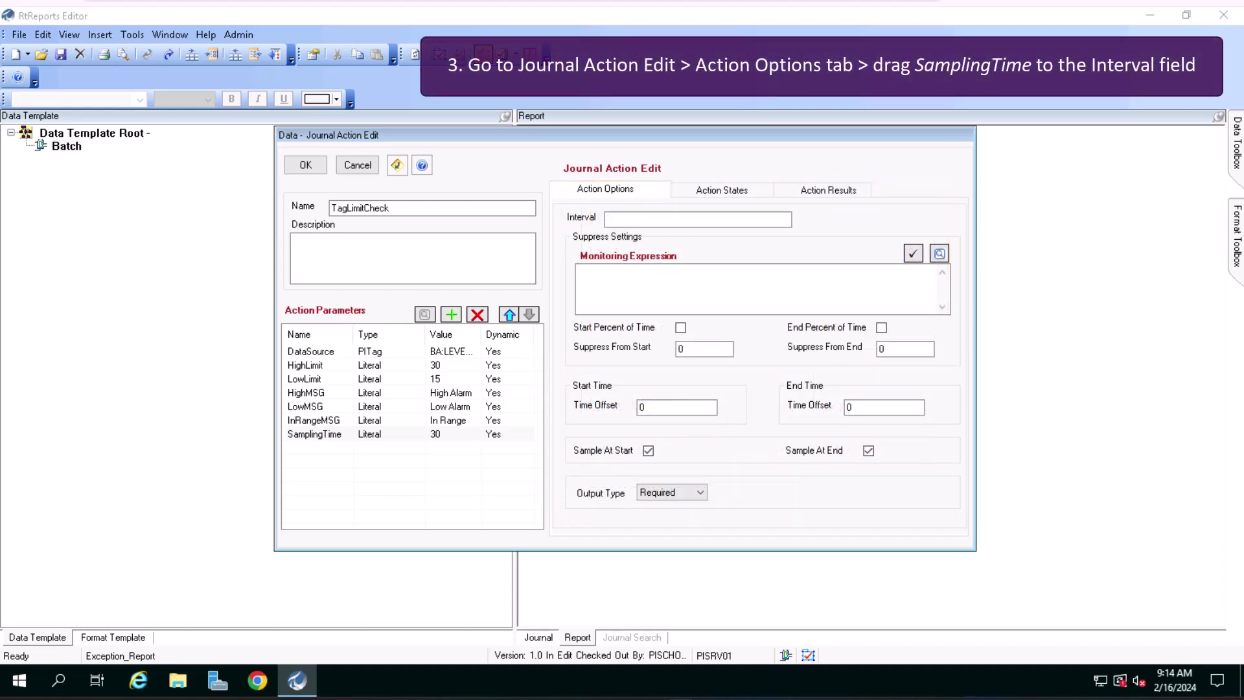
drag(308, 435, 642, 223)
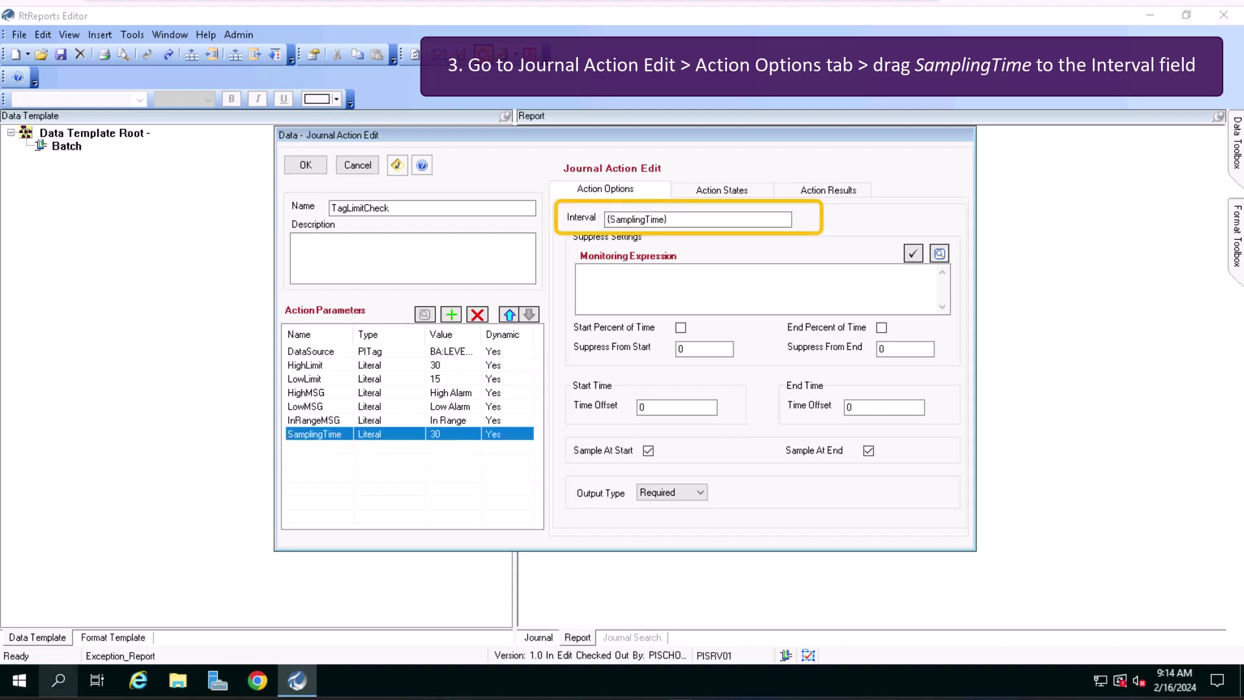
Step: Add three action states to TagLimitCheck: In Range at 1, Low at 2, and a third
click(734, 192)
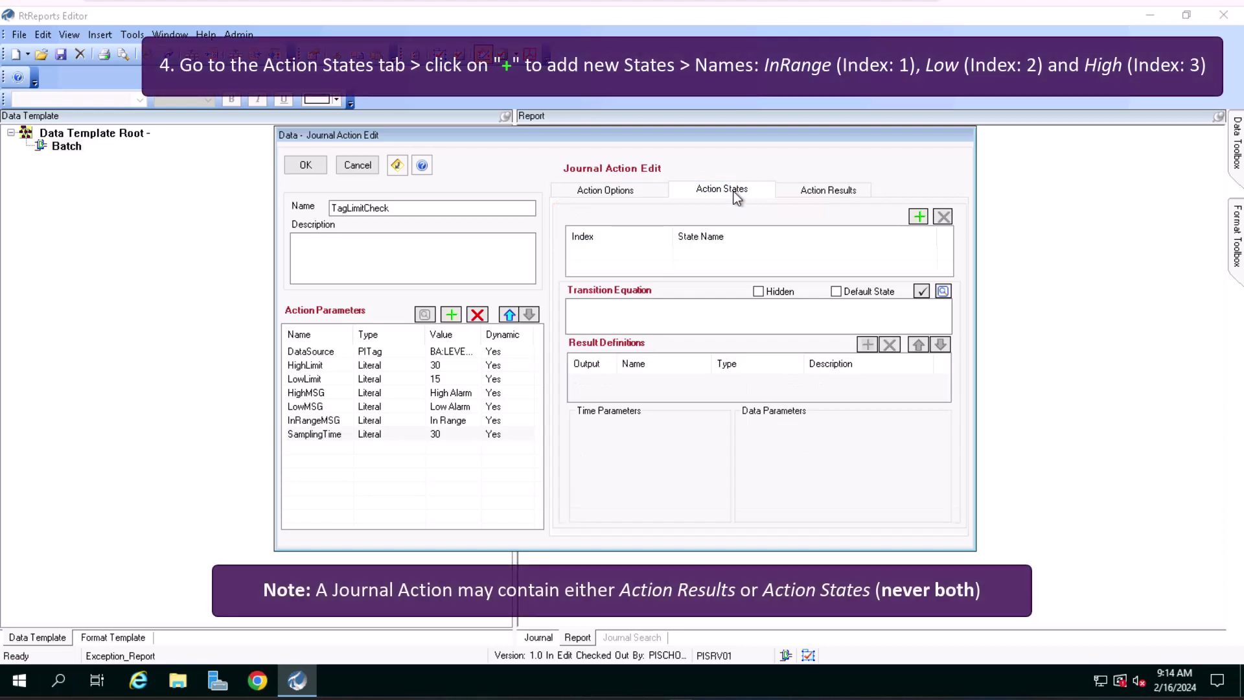
click(919, 217)
click(715, 258)
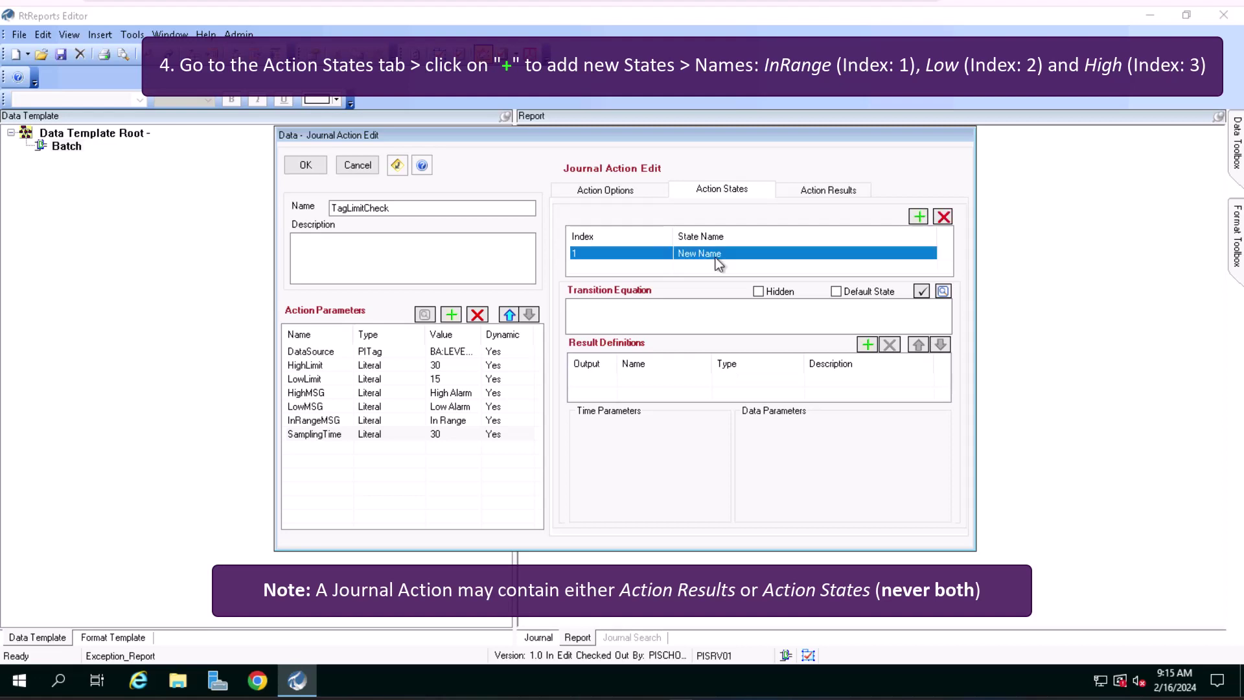
click(717, 259)
text(In Range)
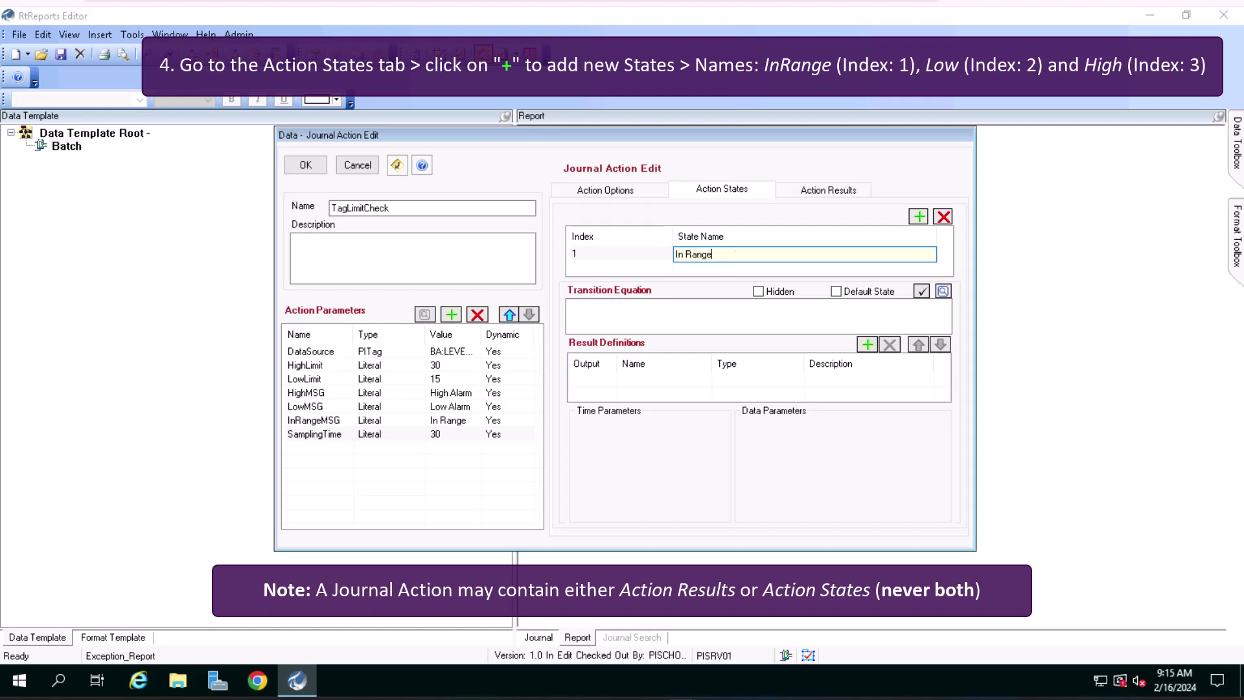
click(919, 217)
click(718, 273)
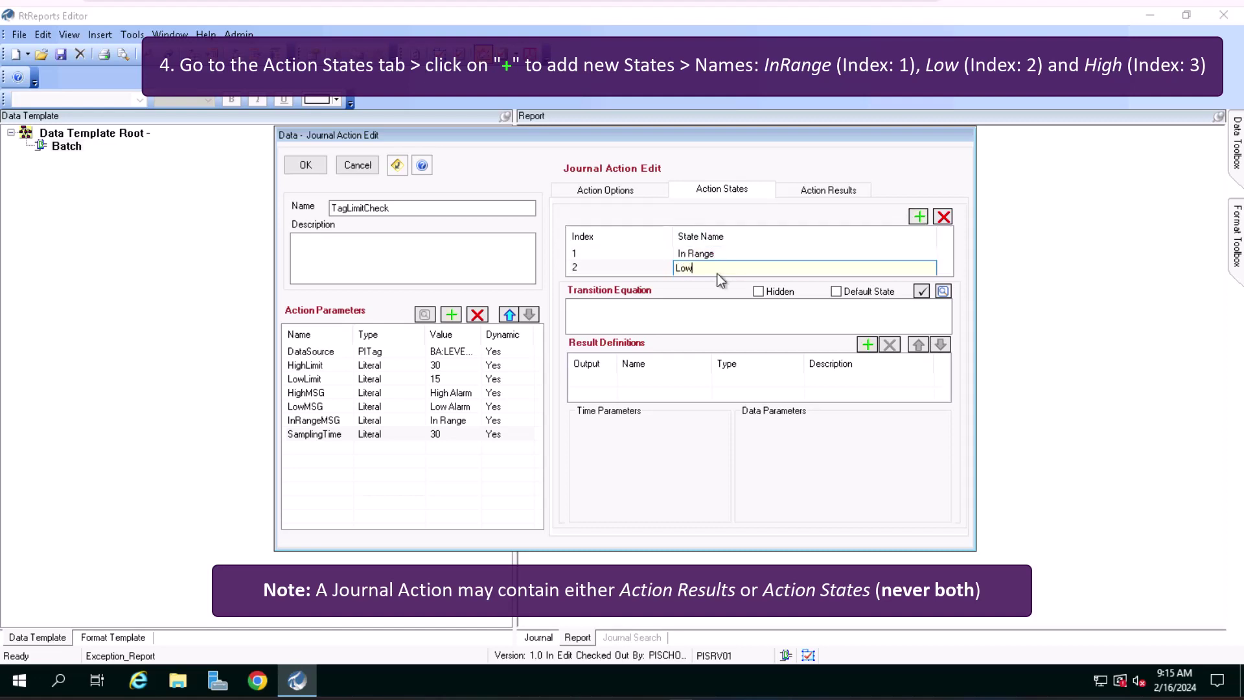
text(Low)
click(918, 217)
click(718, 265)
Step: Name the third state High, then make In Range the default with the IF…THEN…ELSE limit equation
text(High)
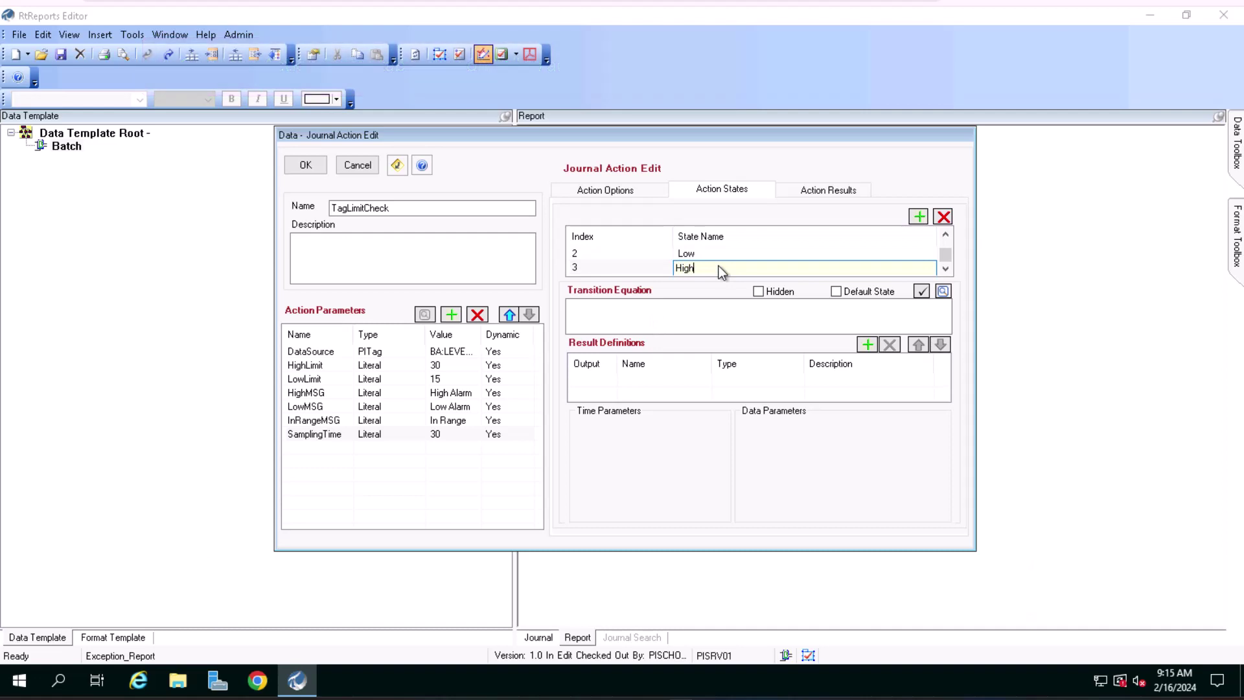
scroll(718, 265, up, 1)
click(705, 255)
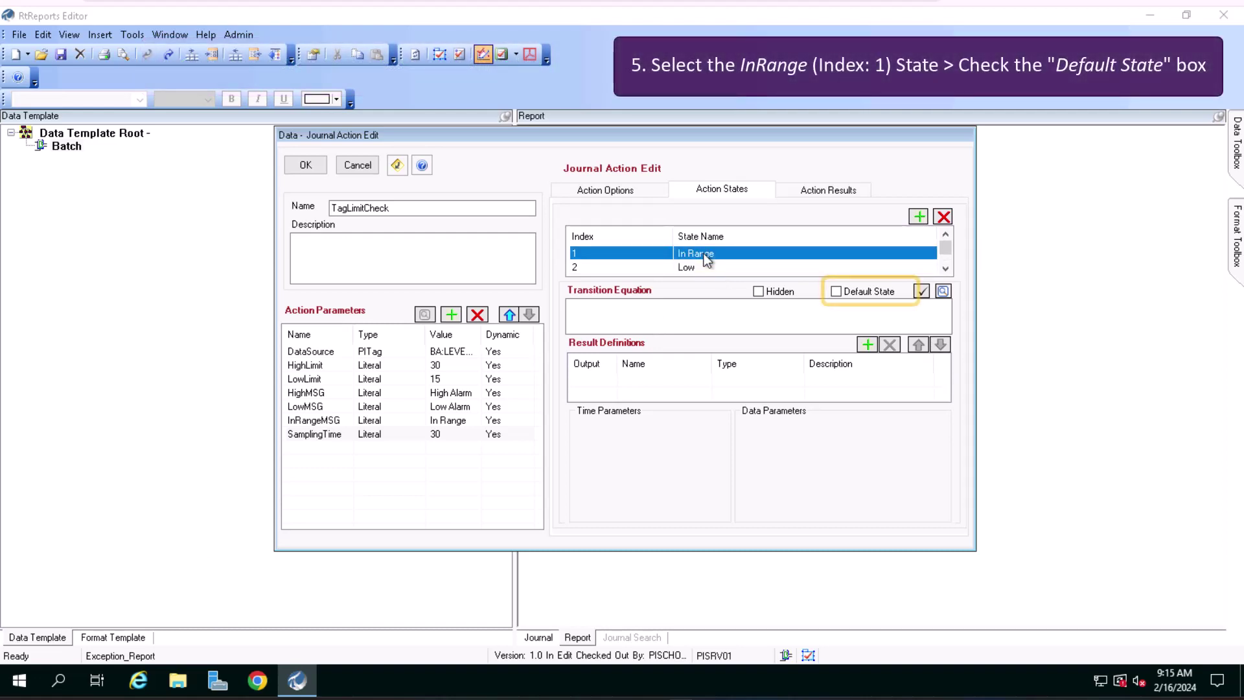
click(837, 292)
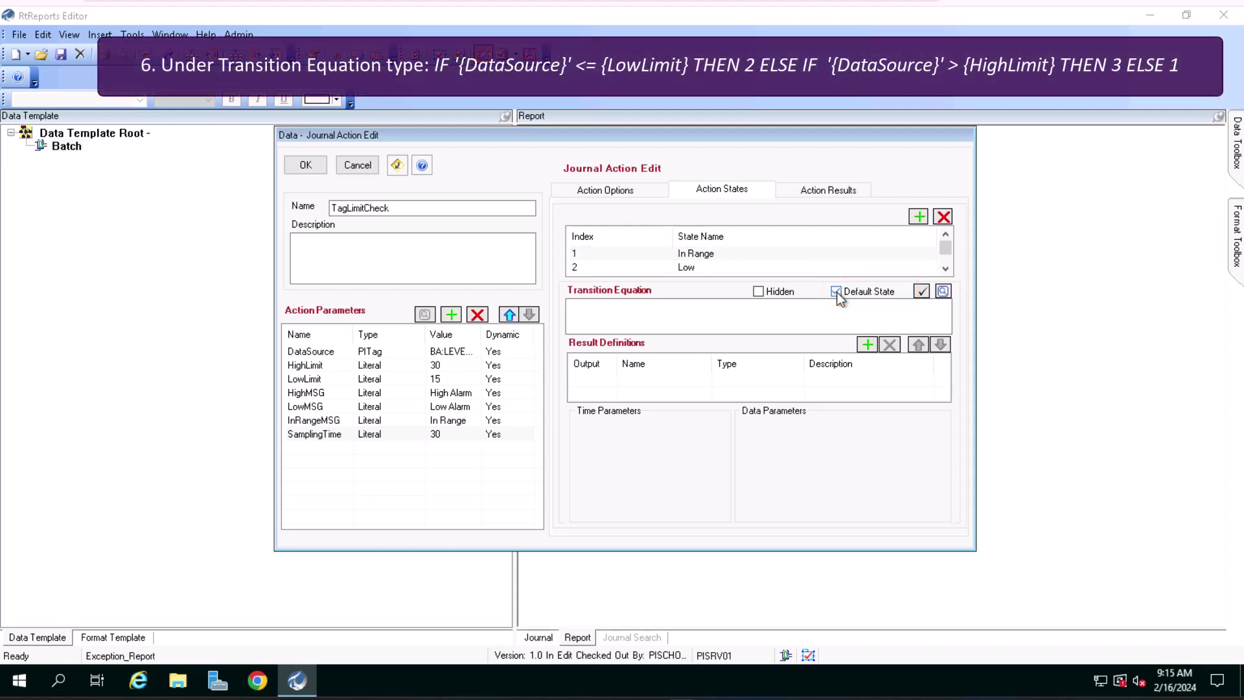
click(738, 315)
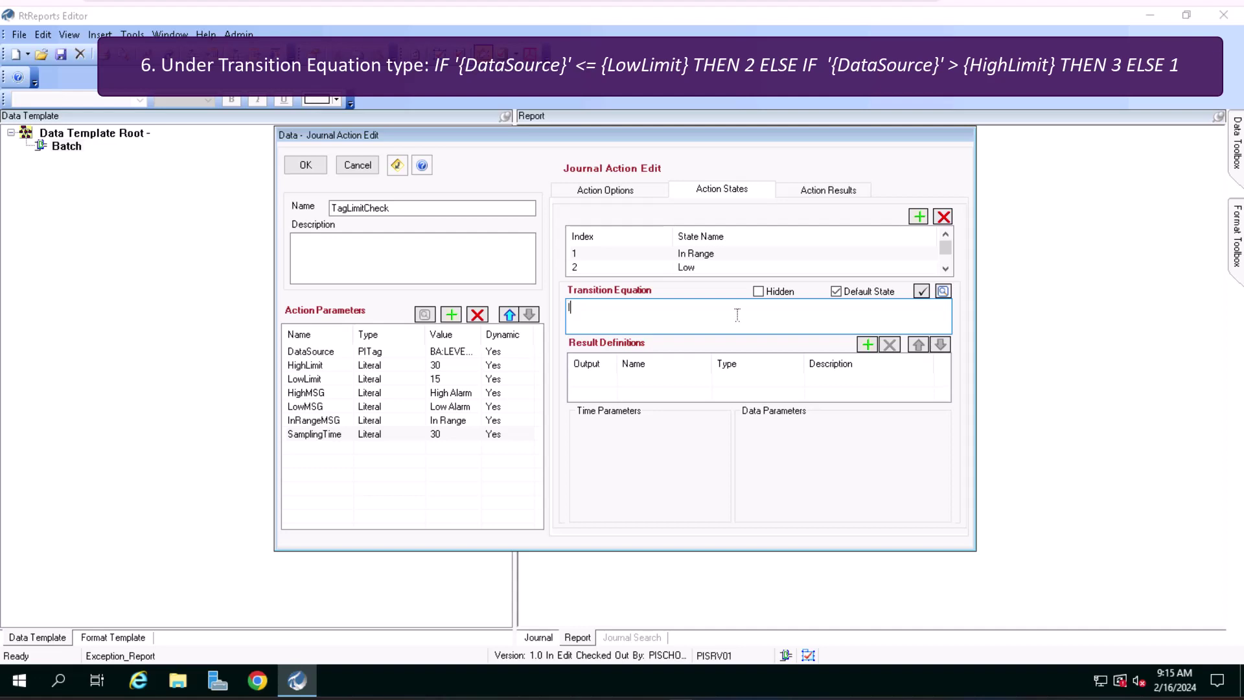
text(IF '{DataSource}'<={LowLimit} THEN)
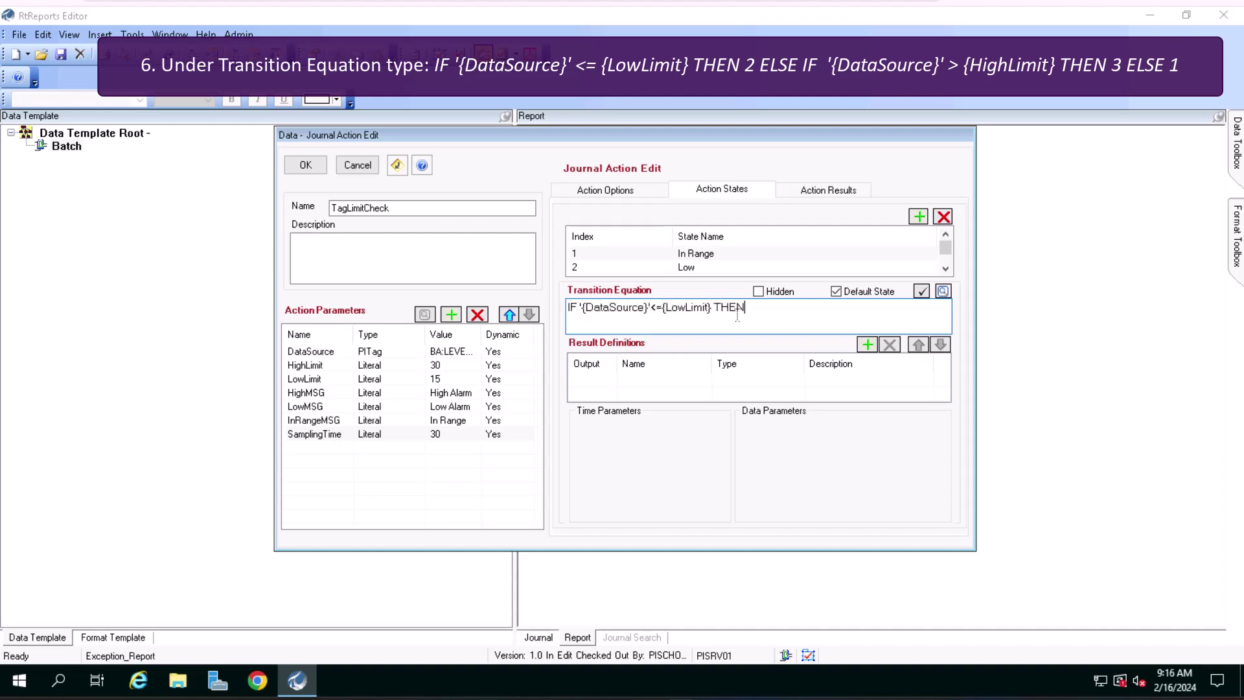
text( 2 ELSE IF '{DataSource}')
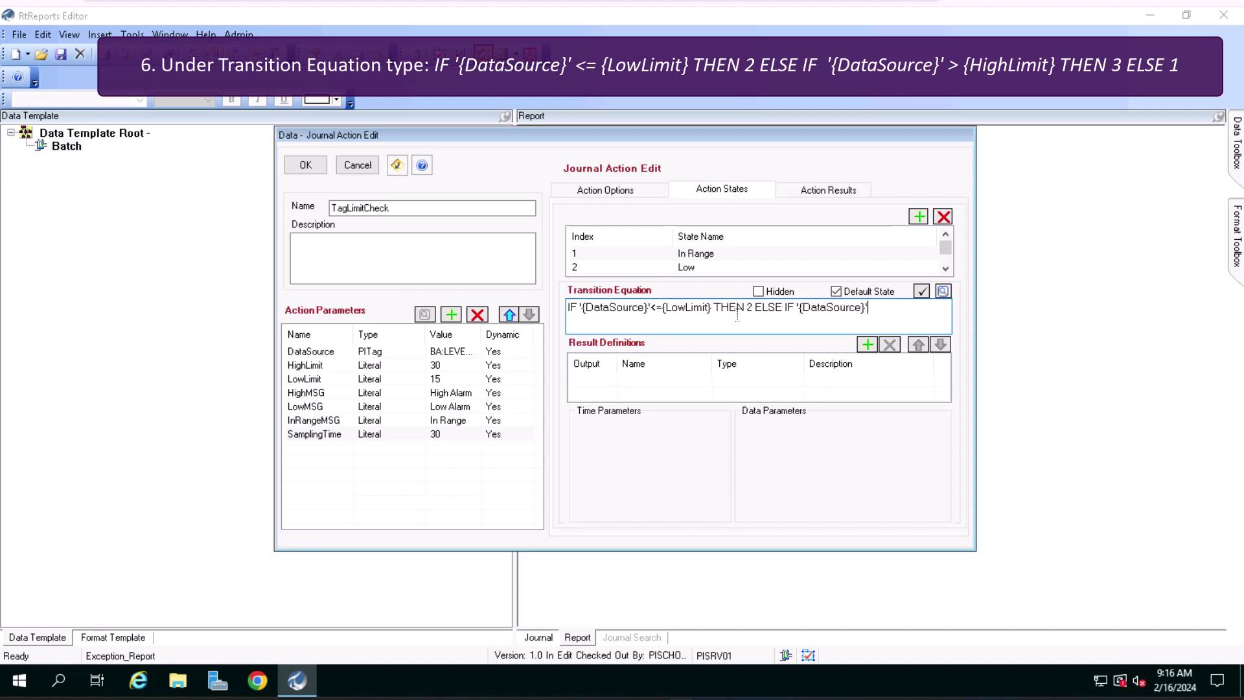
text(>{HighLimit} THEN 3 ELSE )
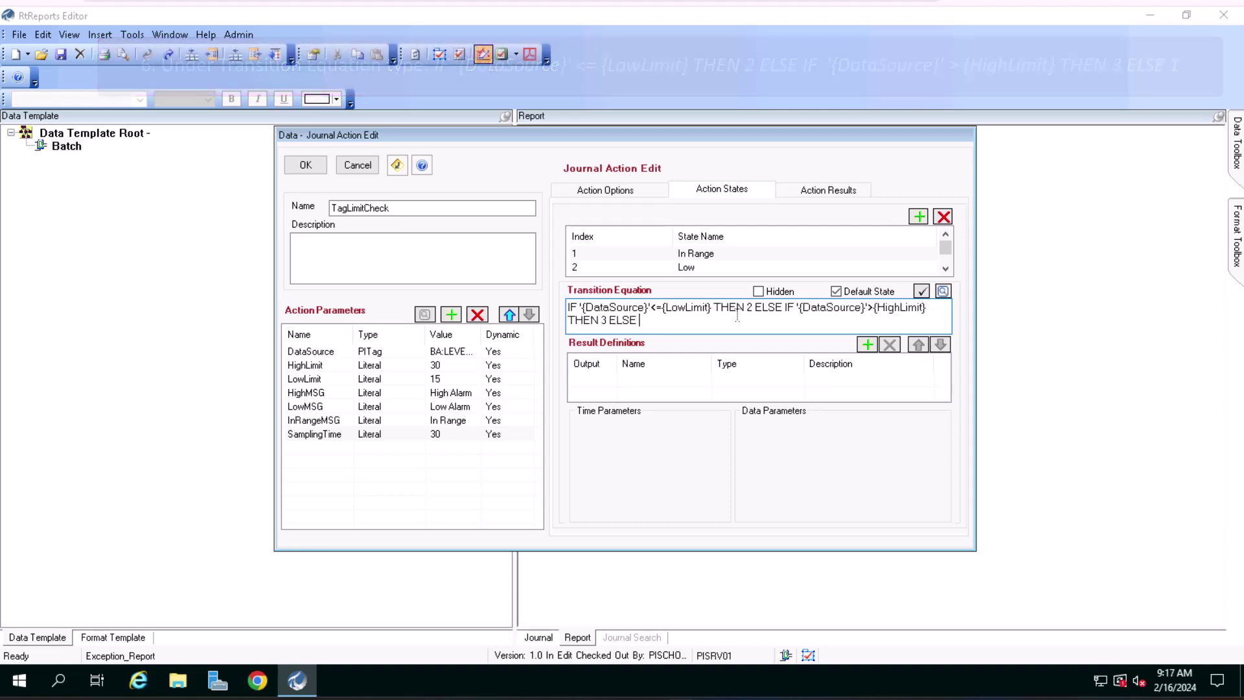
text(1)
Step: Copy the transition equation into the Low and High states' Transition Equation boxes
key(shift+Home)
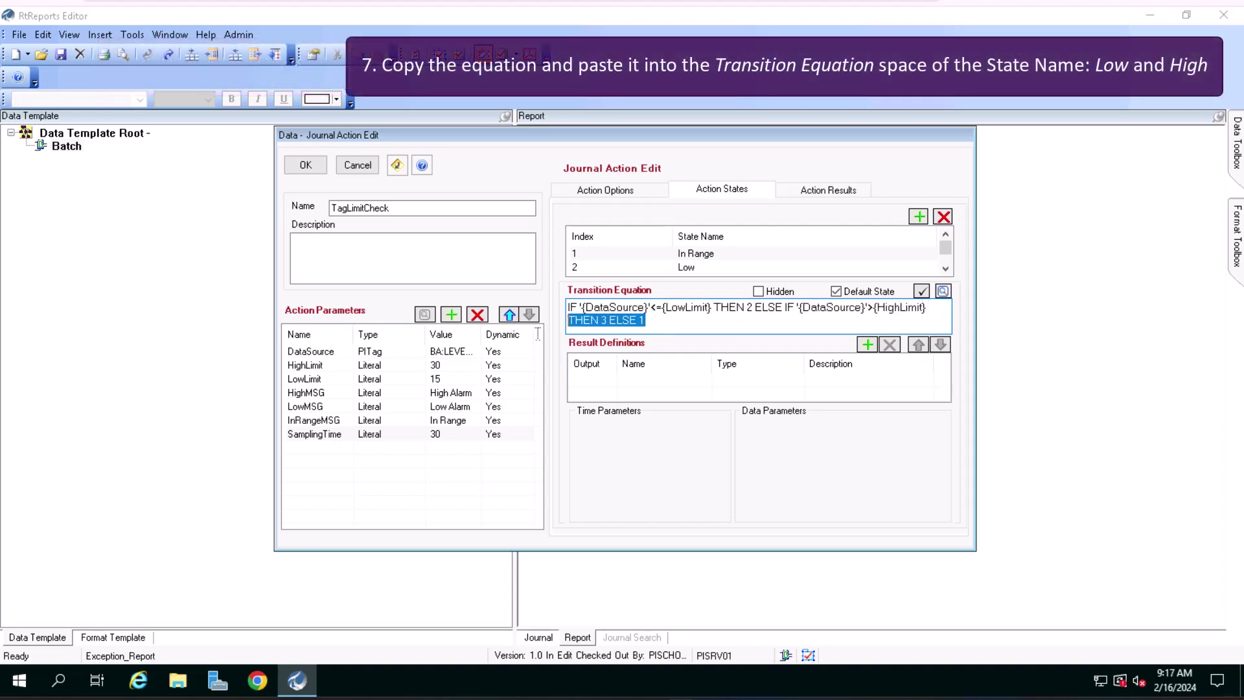
key(shift+Up)
key(ctrl+c)
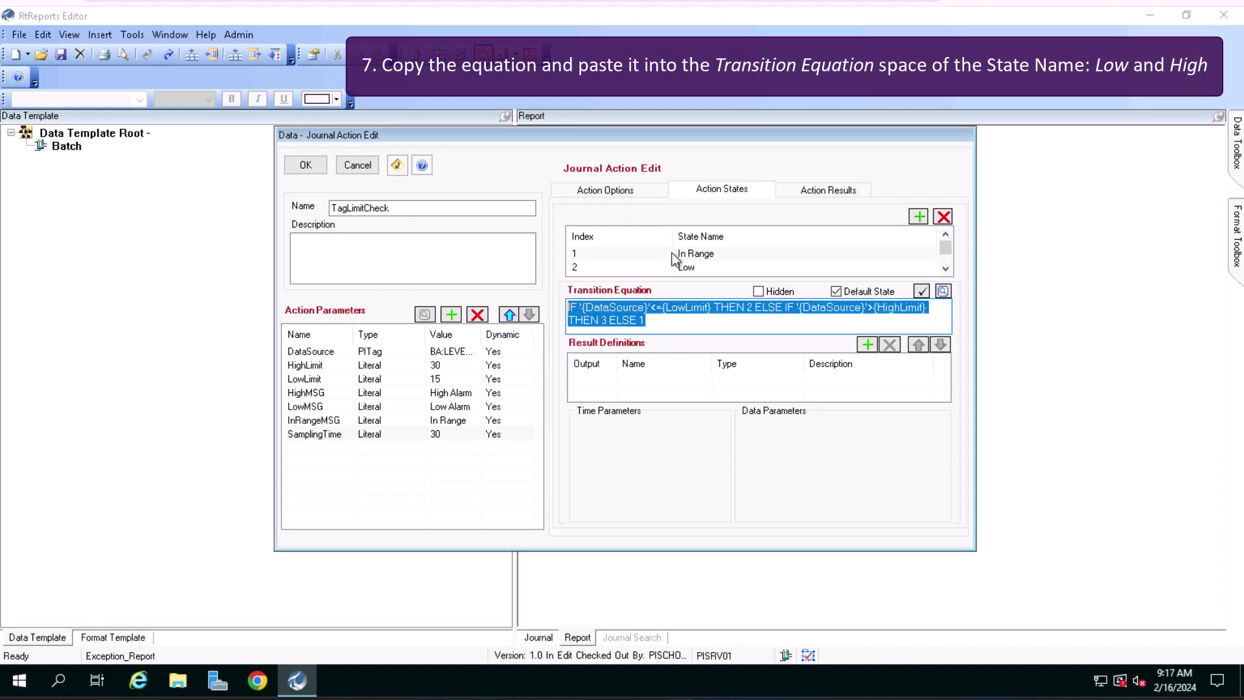
click(693, 270)
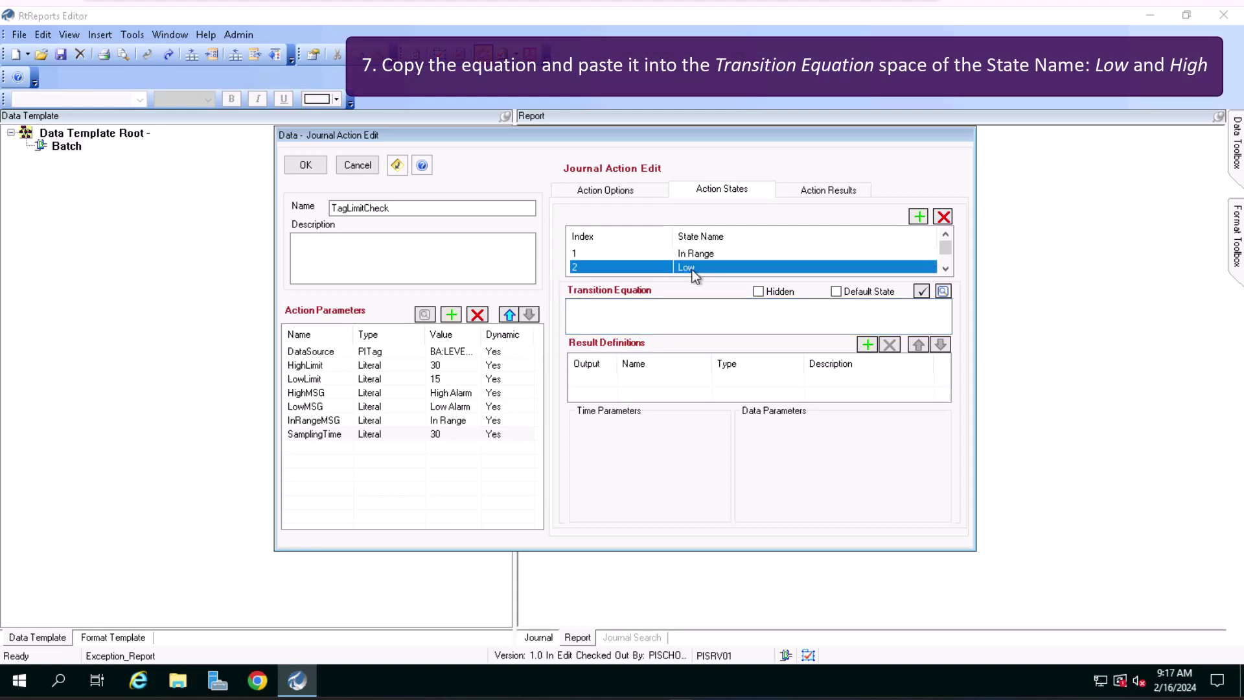
click(667, 313)
key(ctrl+v)
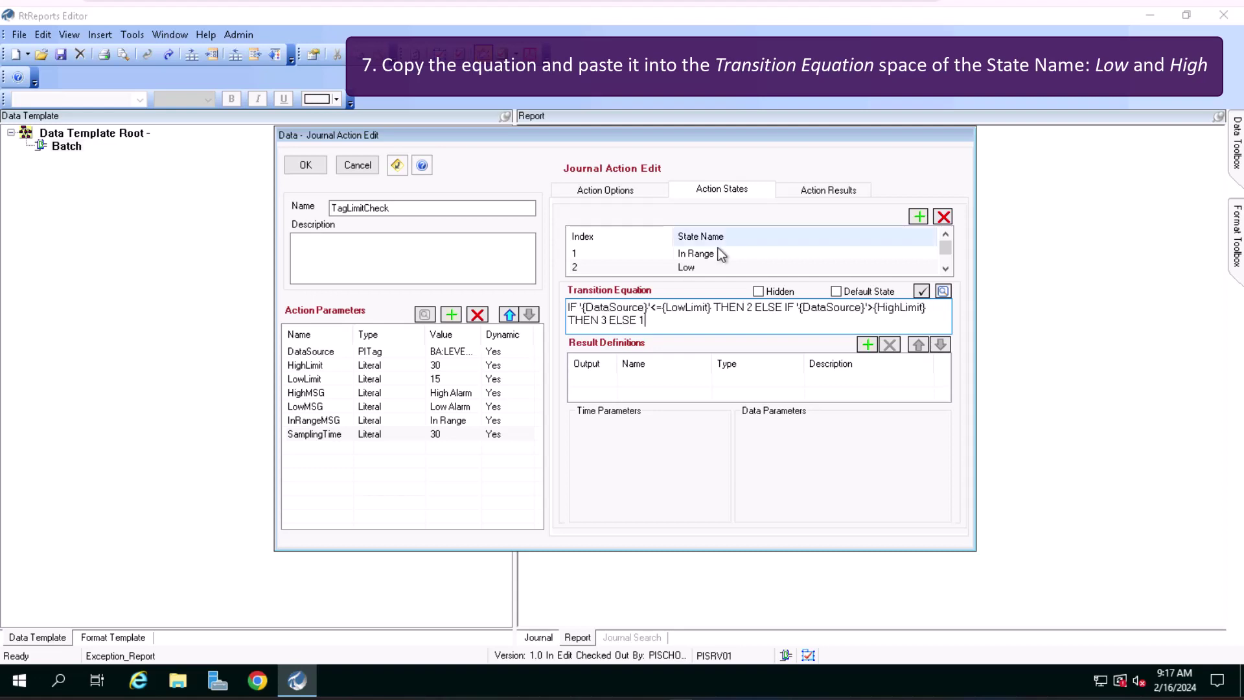
scroll(718, 253, down, 1)
click(713, 268)
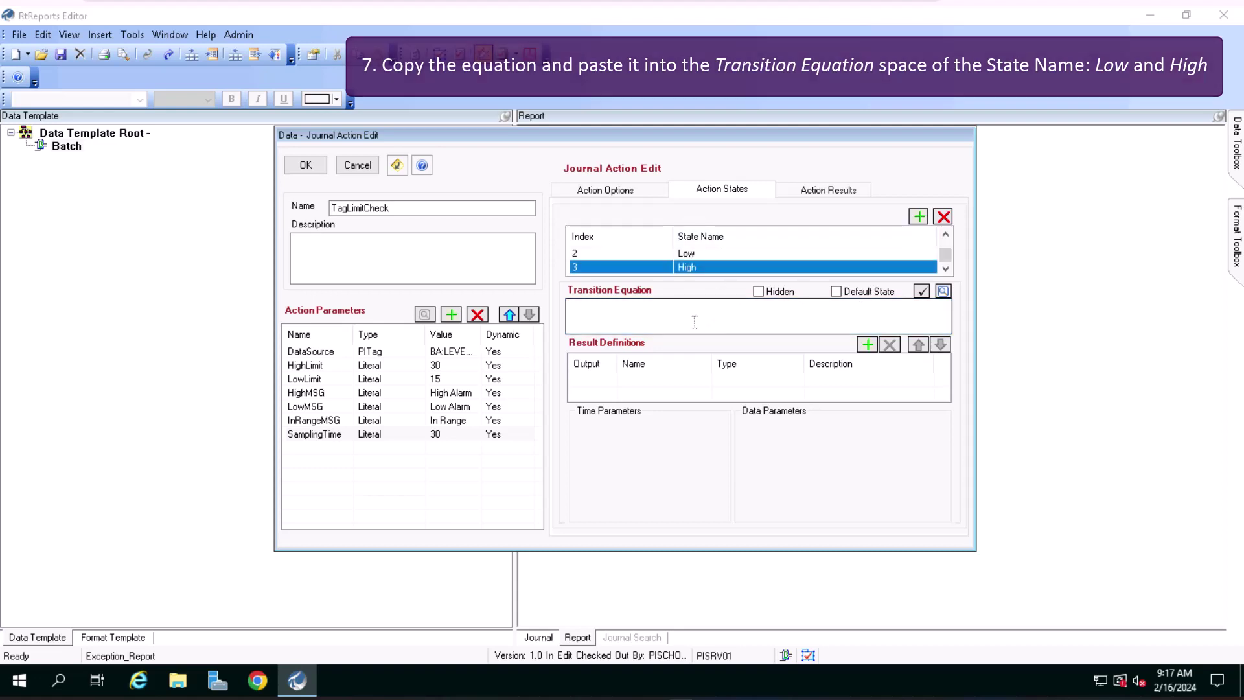
click(695, 323)
key(ctrl+v)
scroll(706, 266, up, 1)
Step: Give In Range a Simple result named Message with value {InRangeMSG}
click(708, 255)
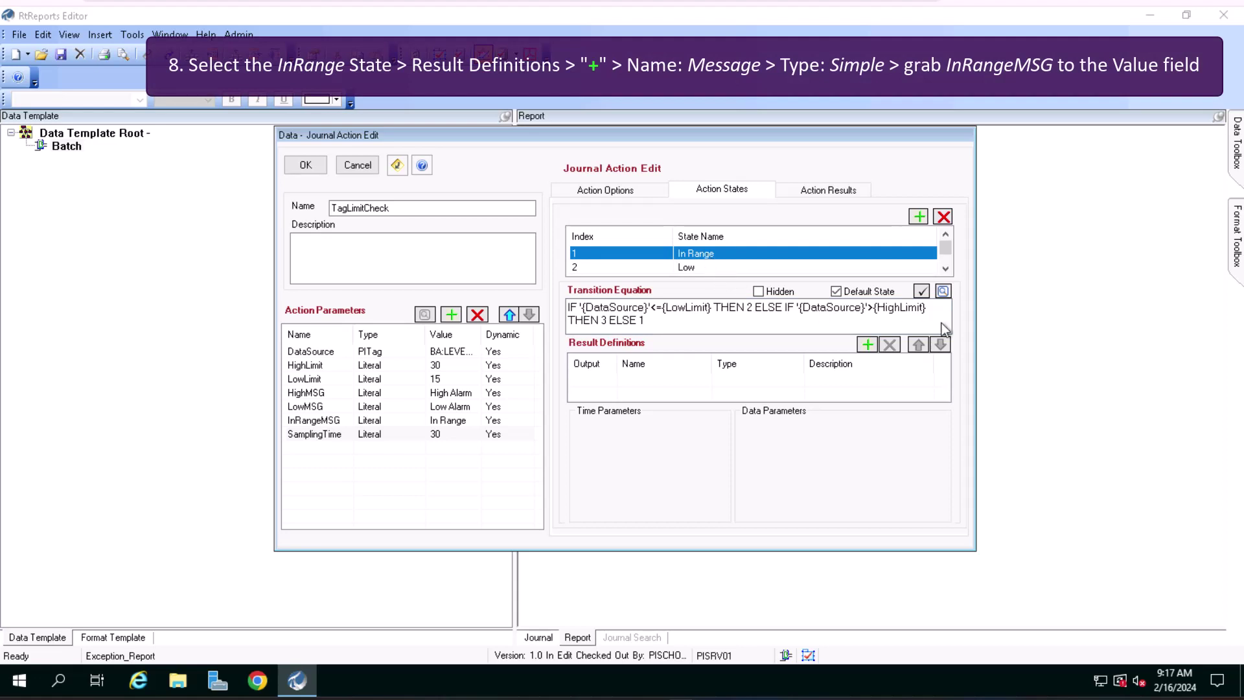
click(868, 346)
click(652, 381)
text(Mess)
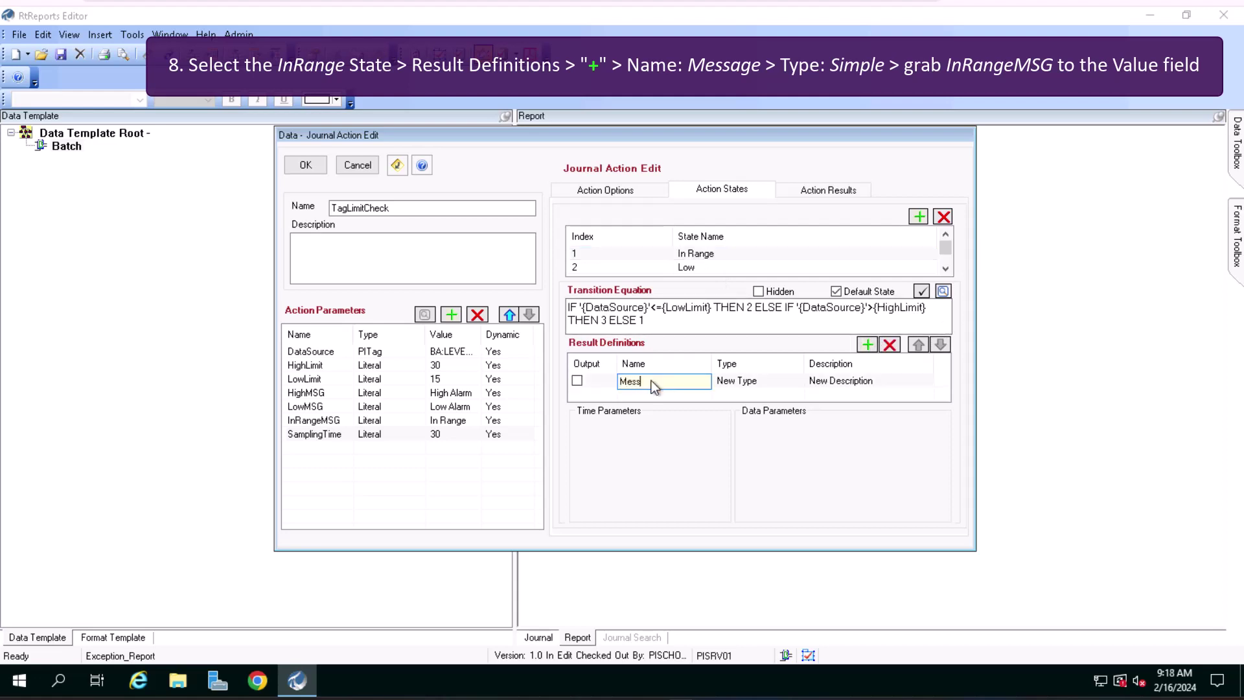
text(age)
click(751, 382)
click(750, 381)
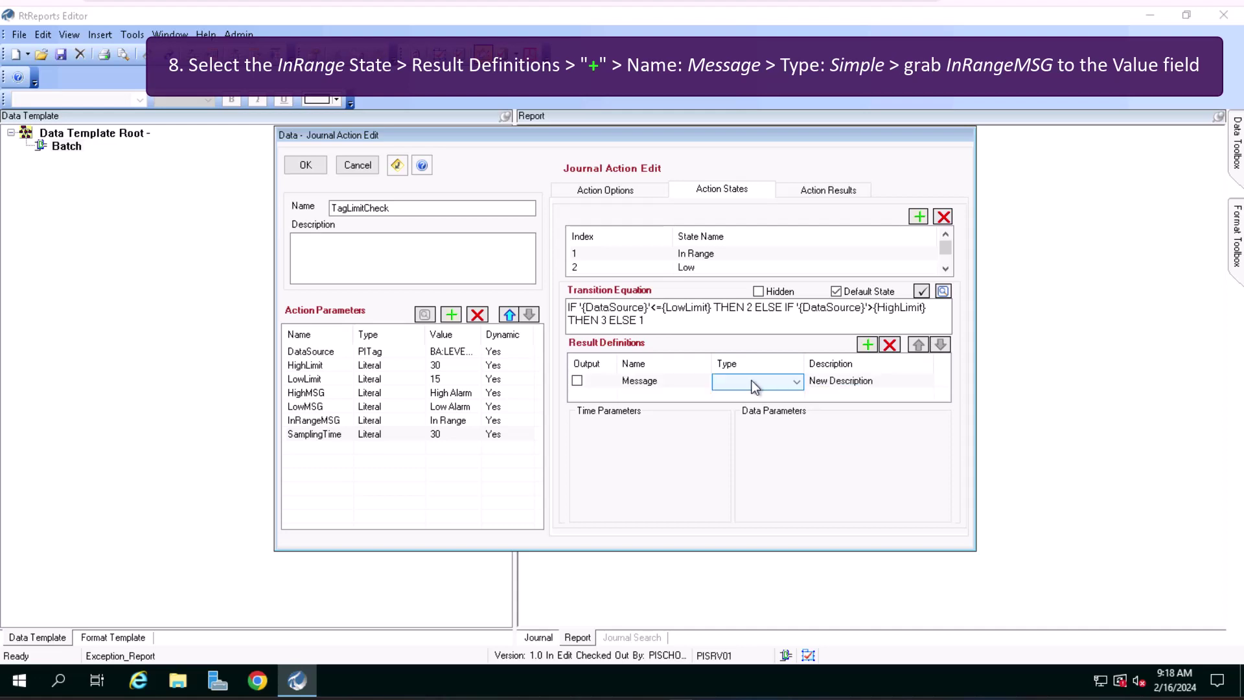
click(796, 381)
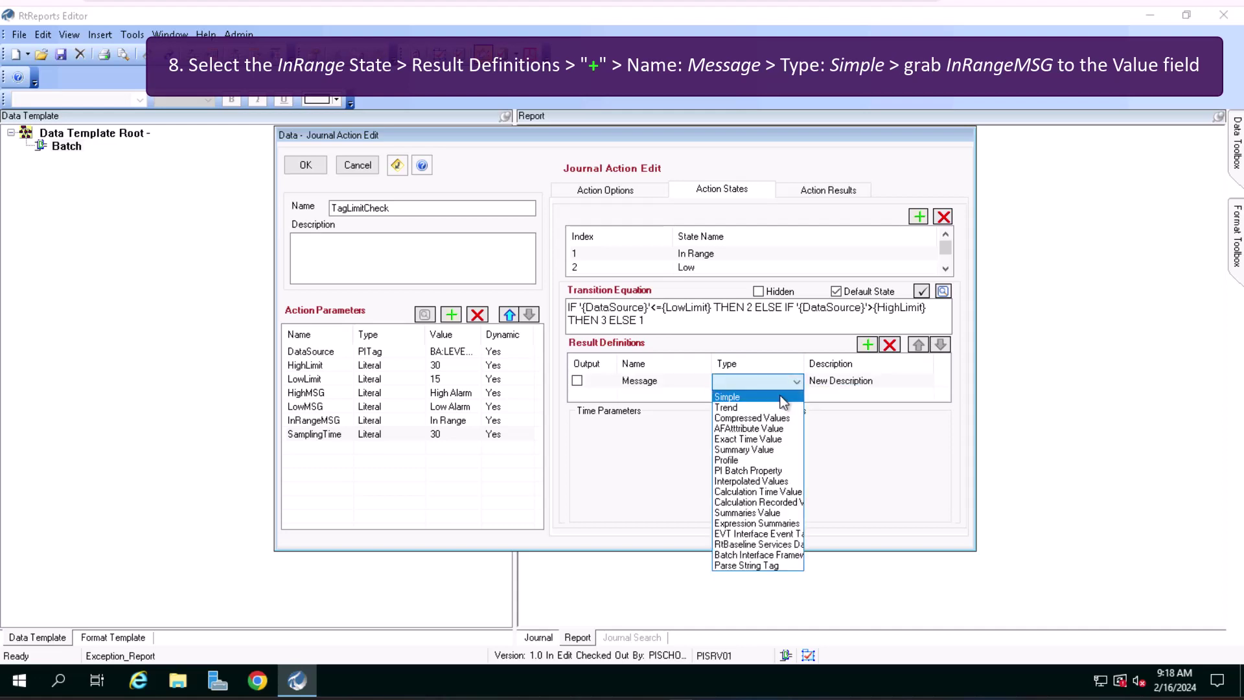
click(784, 397)
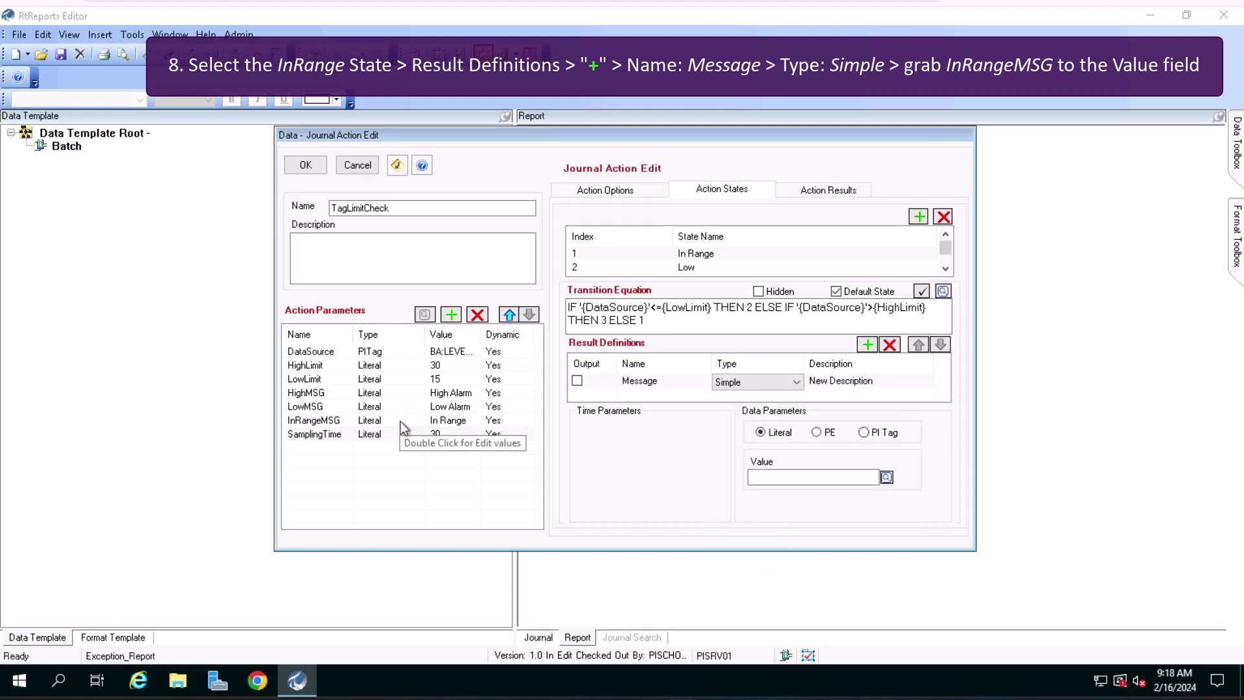
drag(401, 421, 778, 480)
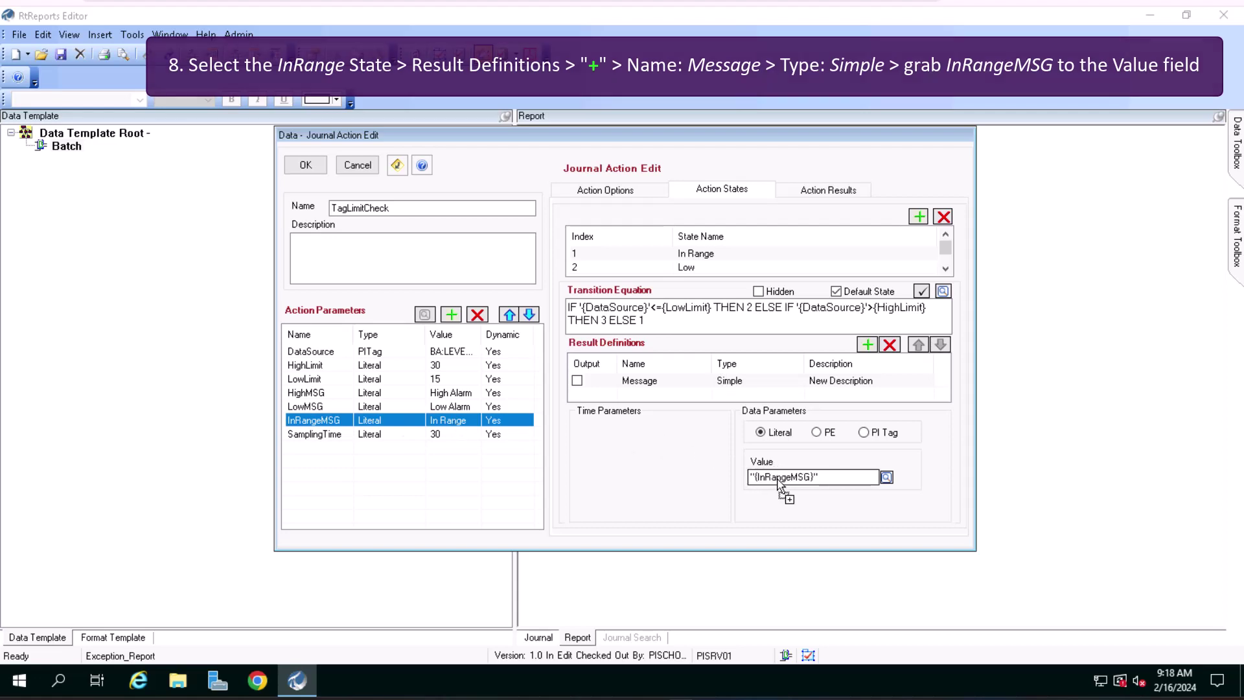
click(686, 268)
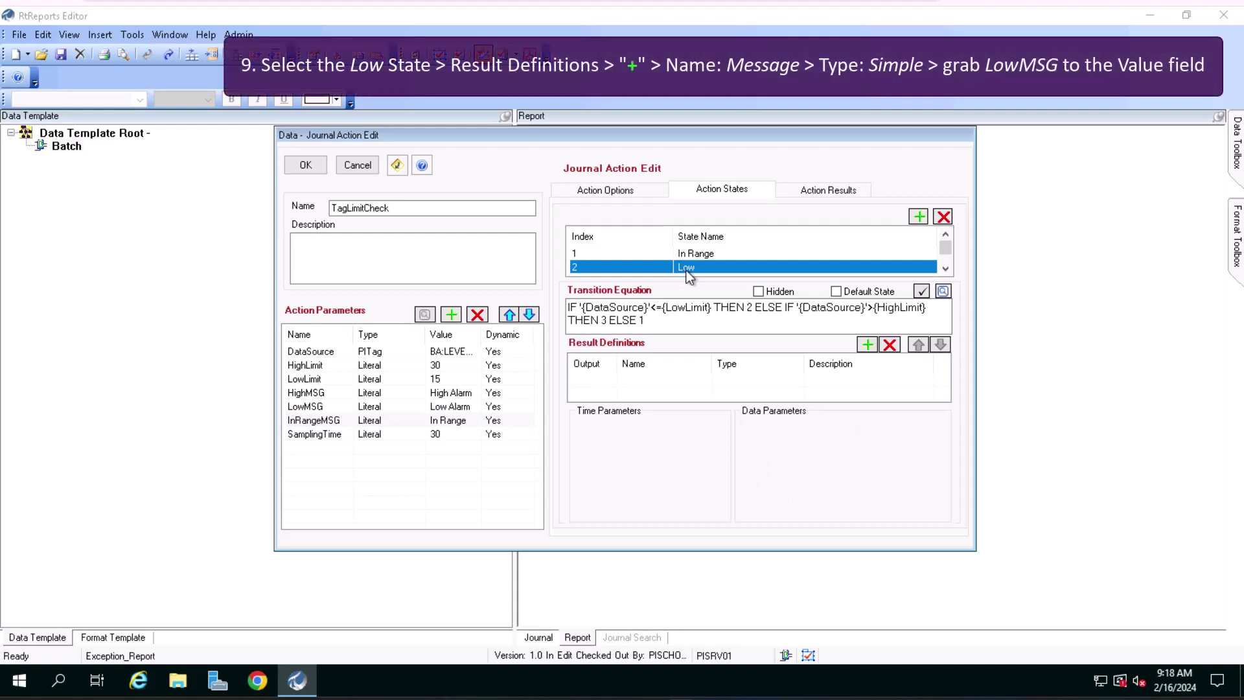
Step: Add a Simple Message result to the Low state, valued {LowMSG}
click(869, 346)
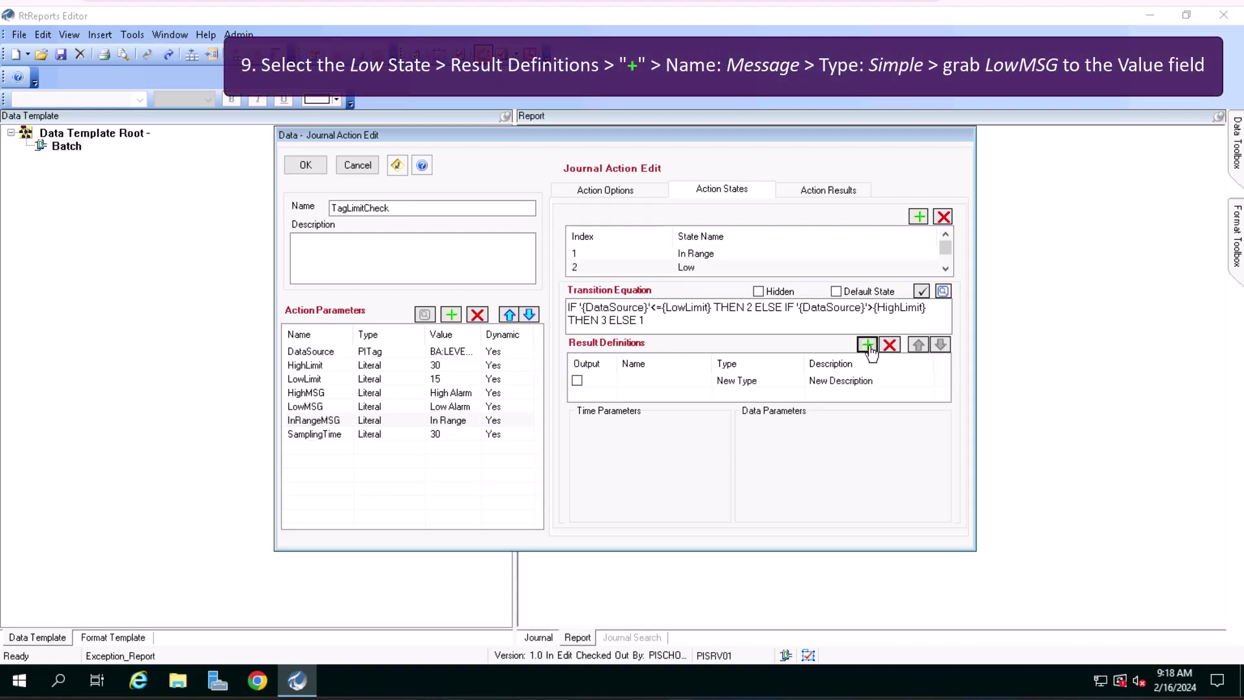
click(631, 382)
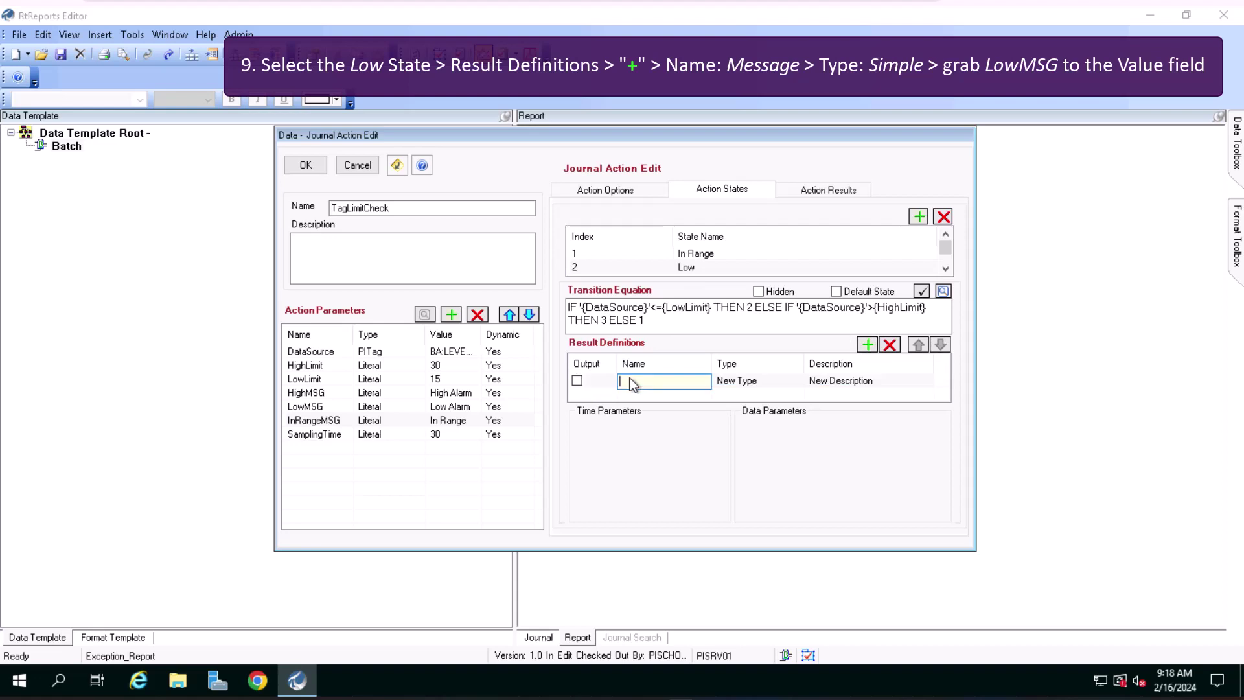
text(Message)
click(806, 388)
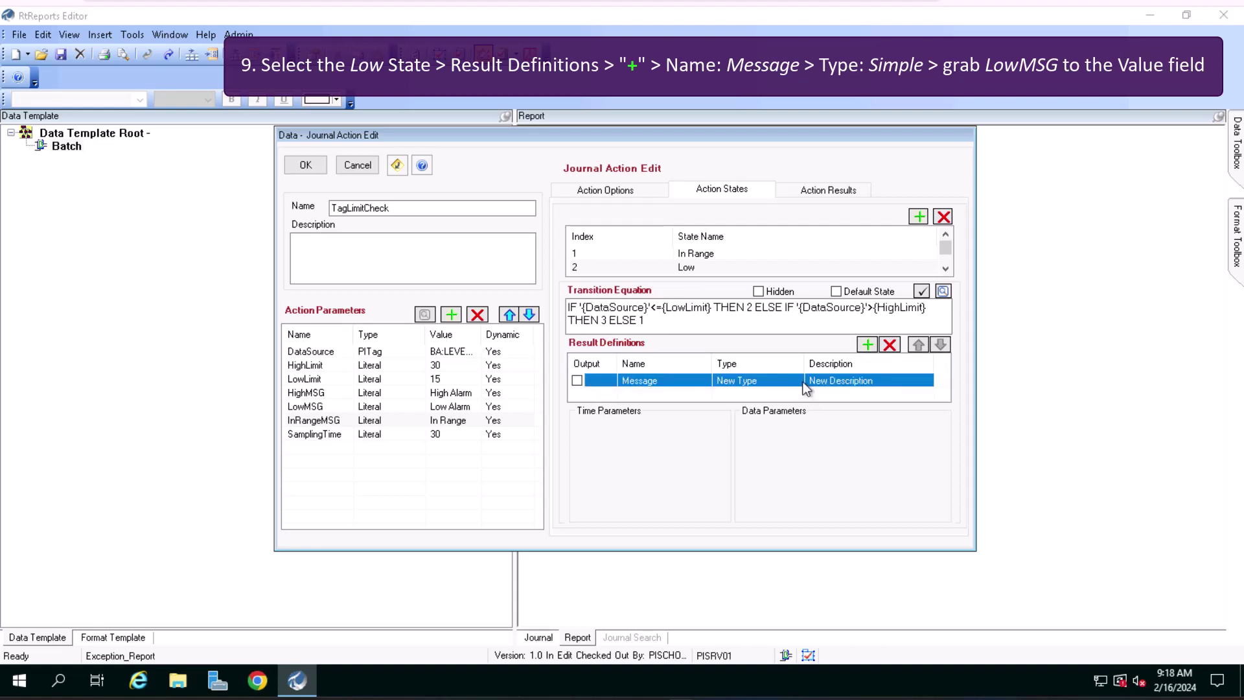
click(803, 383)
click(799, 381)
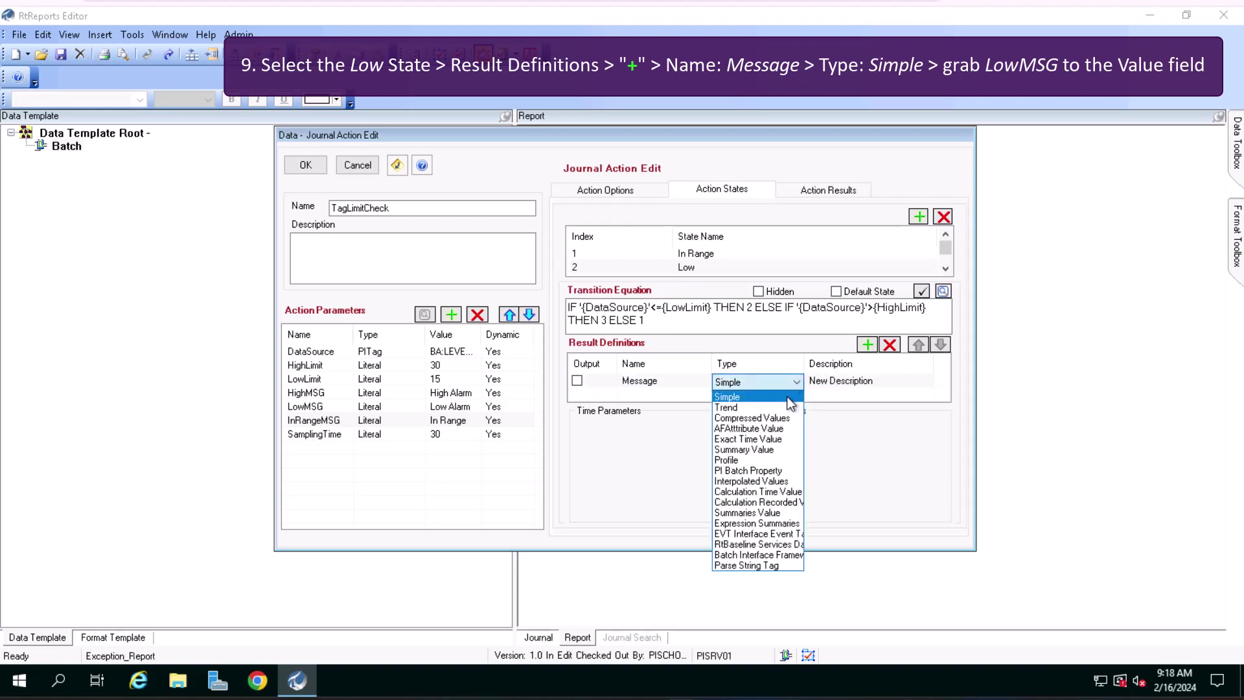
click(788, 397)
drag(390, 407, 771, 477)
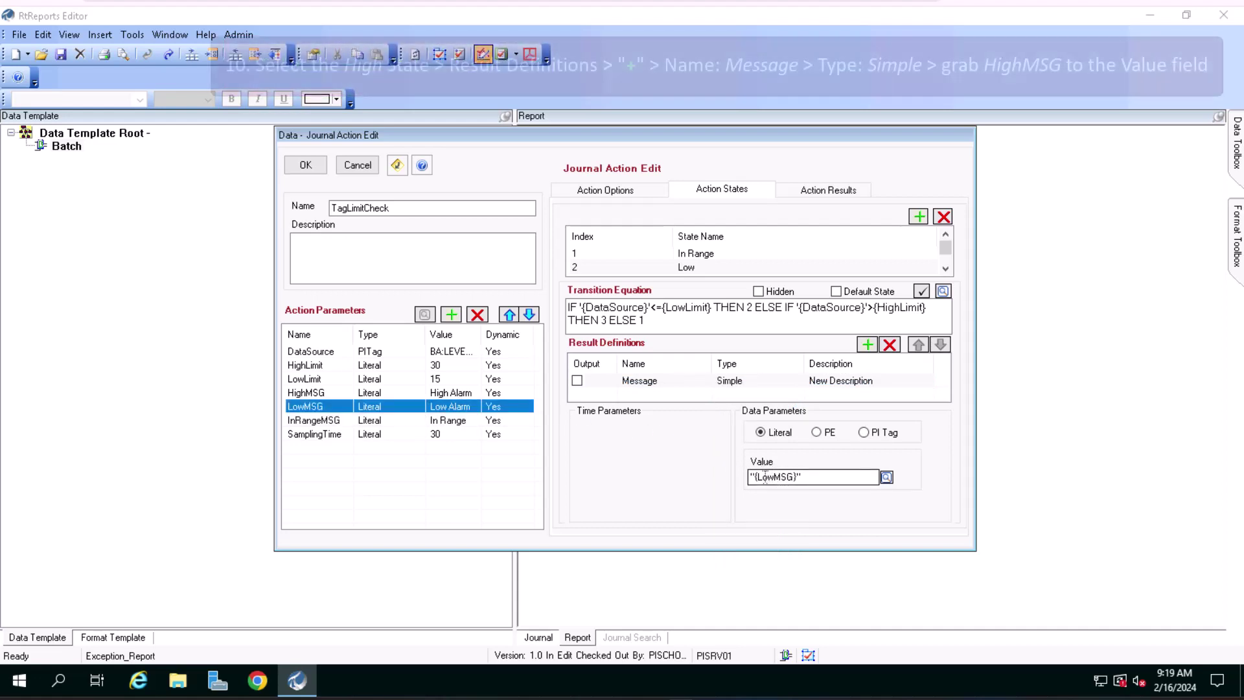
Step: Add a Simple Message result to the High state, valued {HighMSG}
scroll(663, 258, down, 1)
click(675, 268)
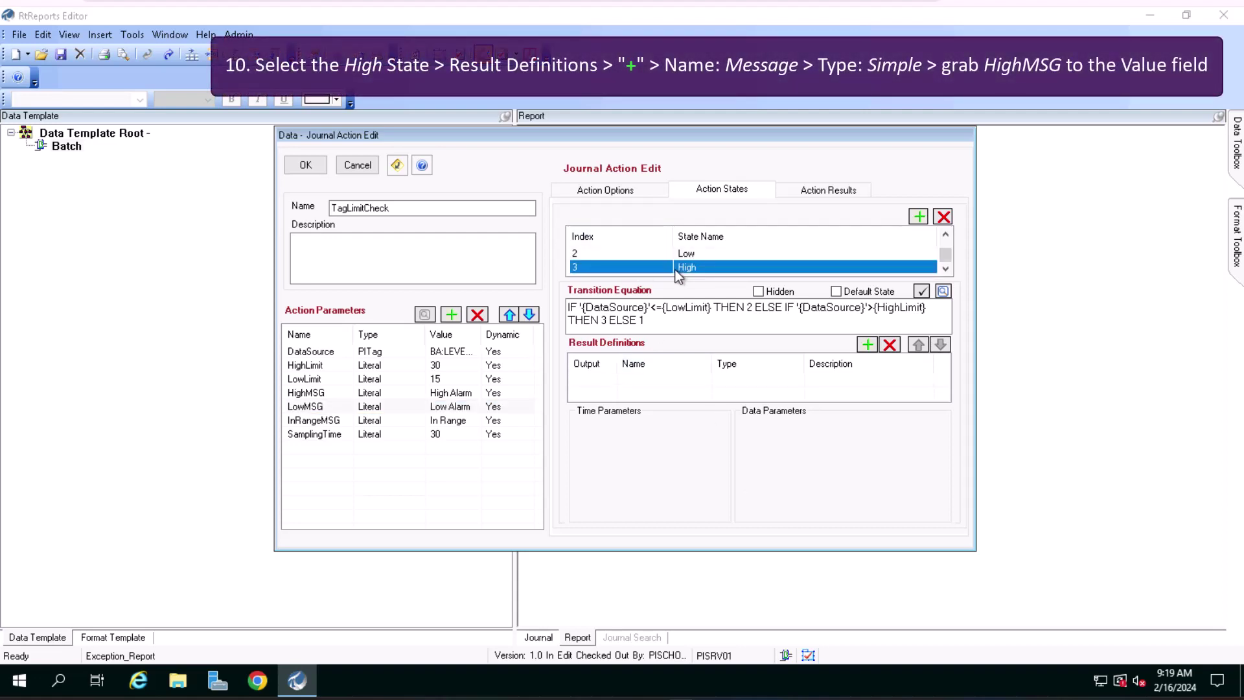
click(867, 344)
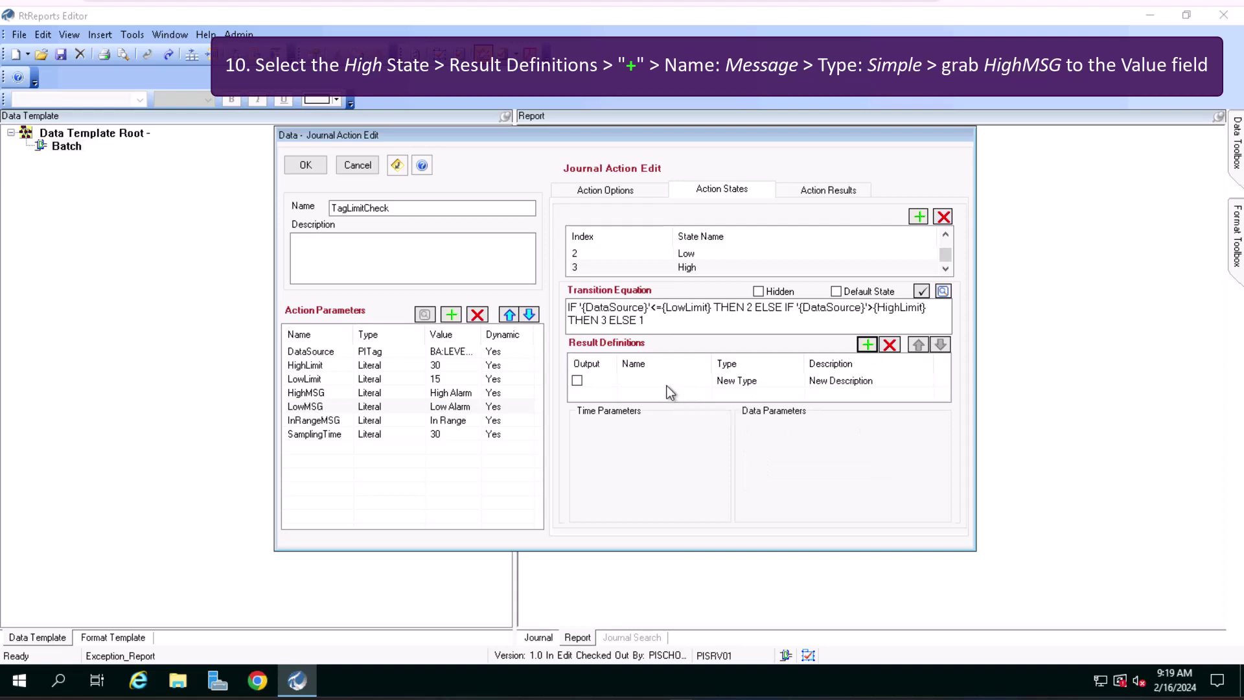
click(667, 387)
text(Message)
click(796, 383)
click(797, 386)
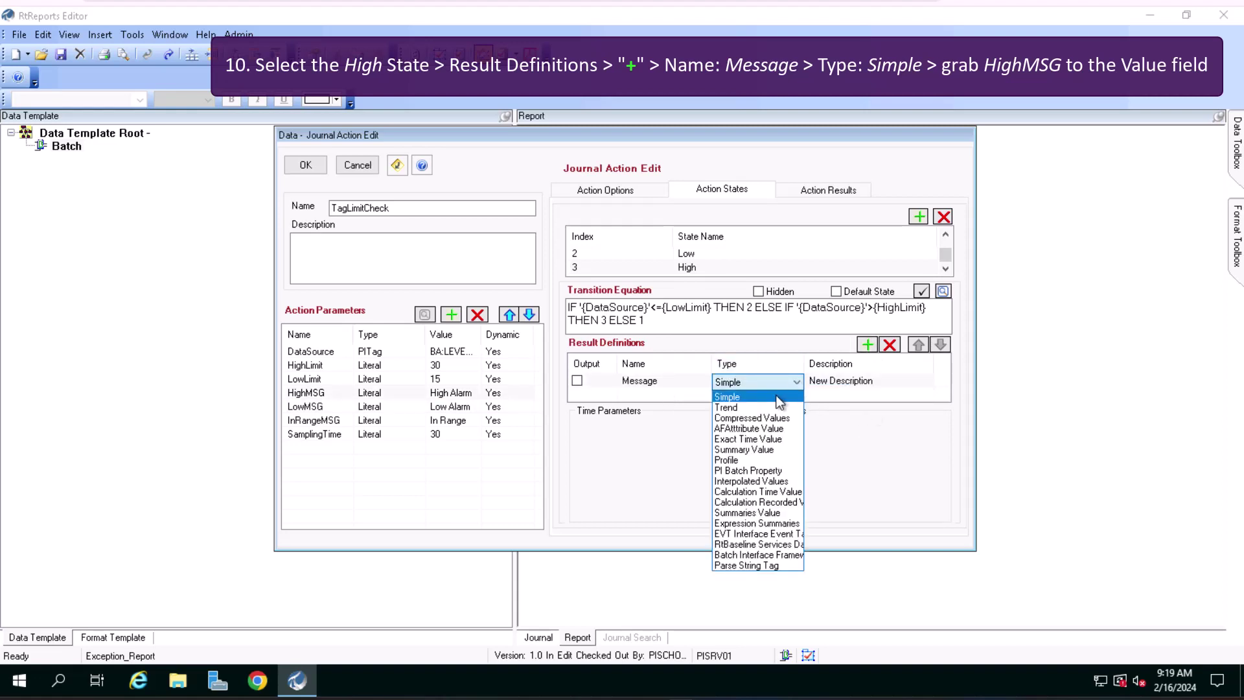
click(777, 396)
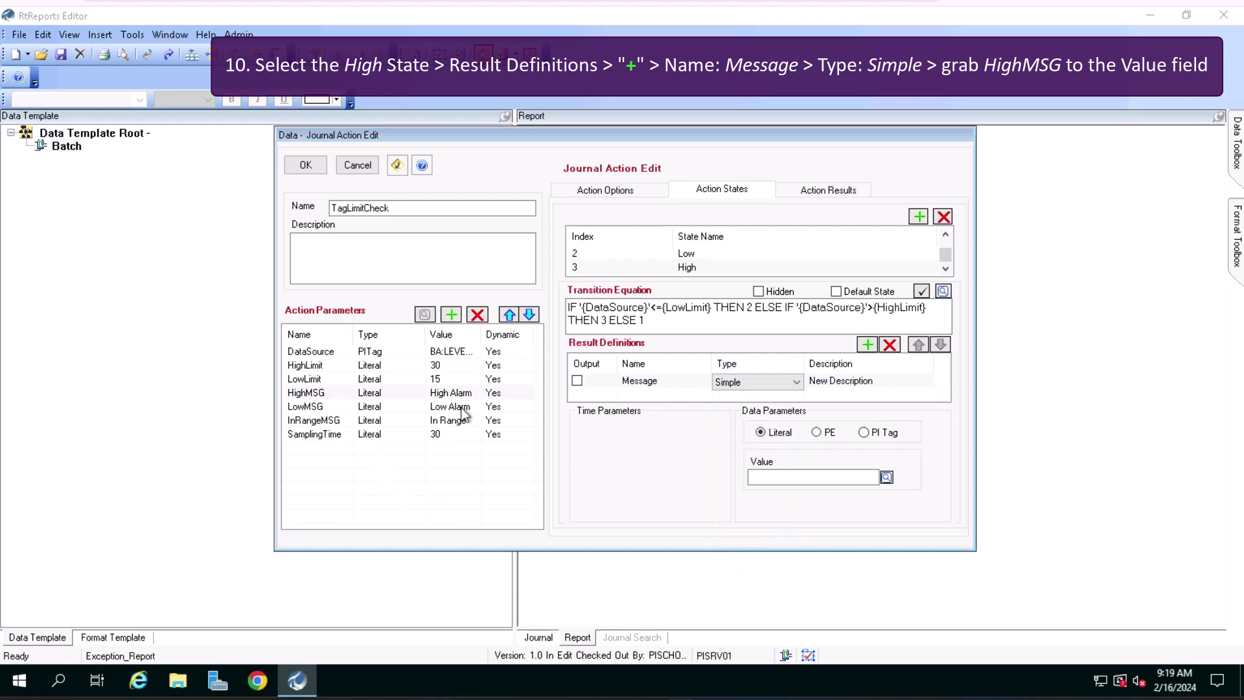
drag(496, 393, 772, 480)
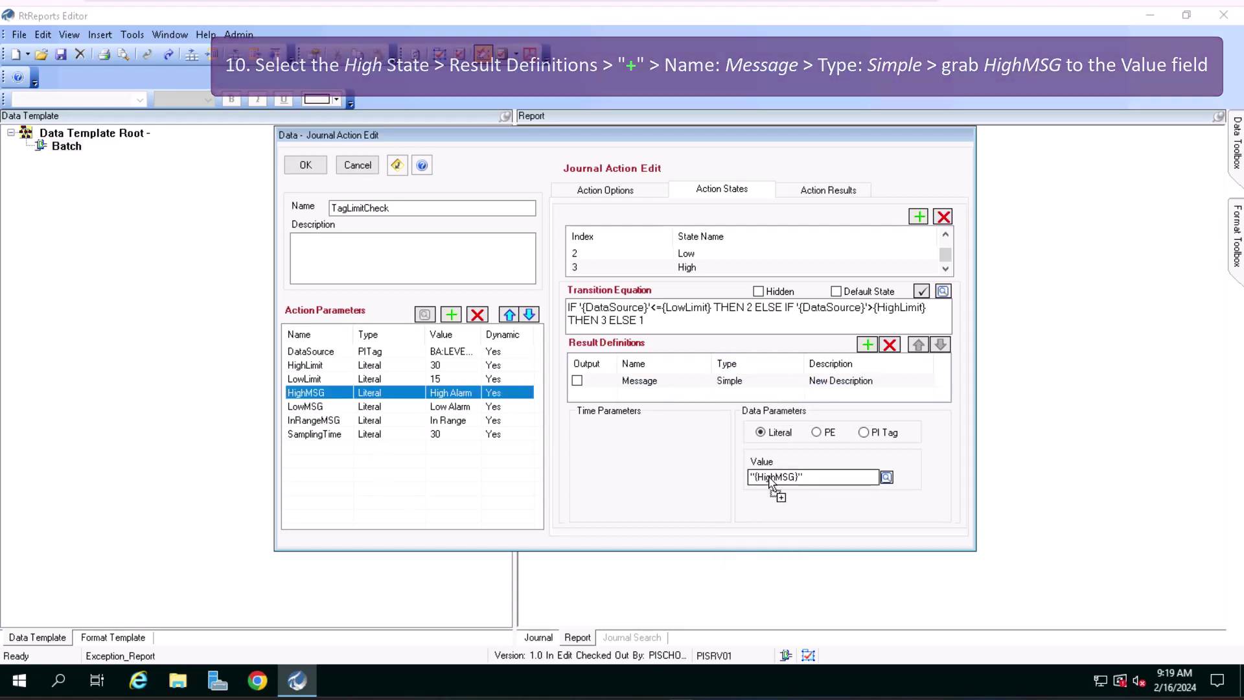
Step: Add a Trend-type result named Trend to High, with Data Source {DataSource}
click(867, 345)
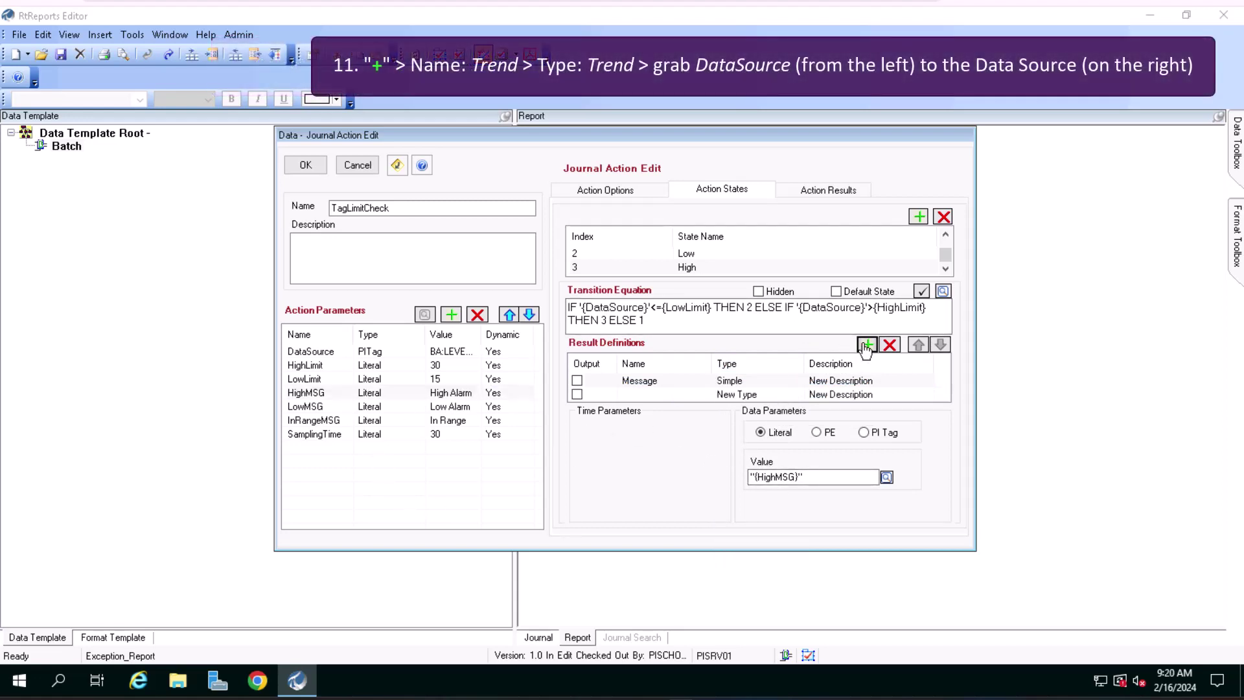
double_click(691, 396)
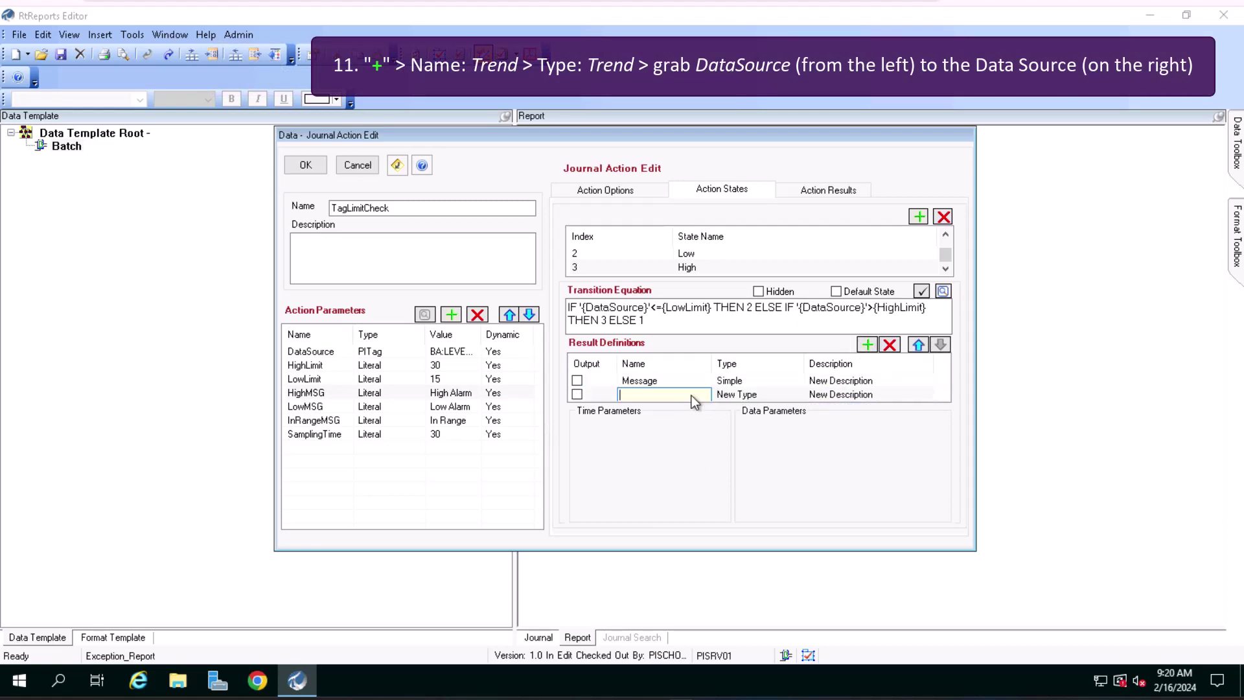
text(Trend)
click(795, 396)
click(795, 396)
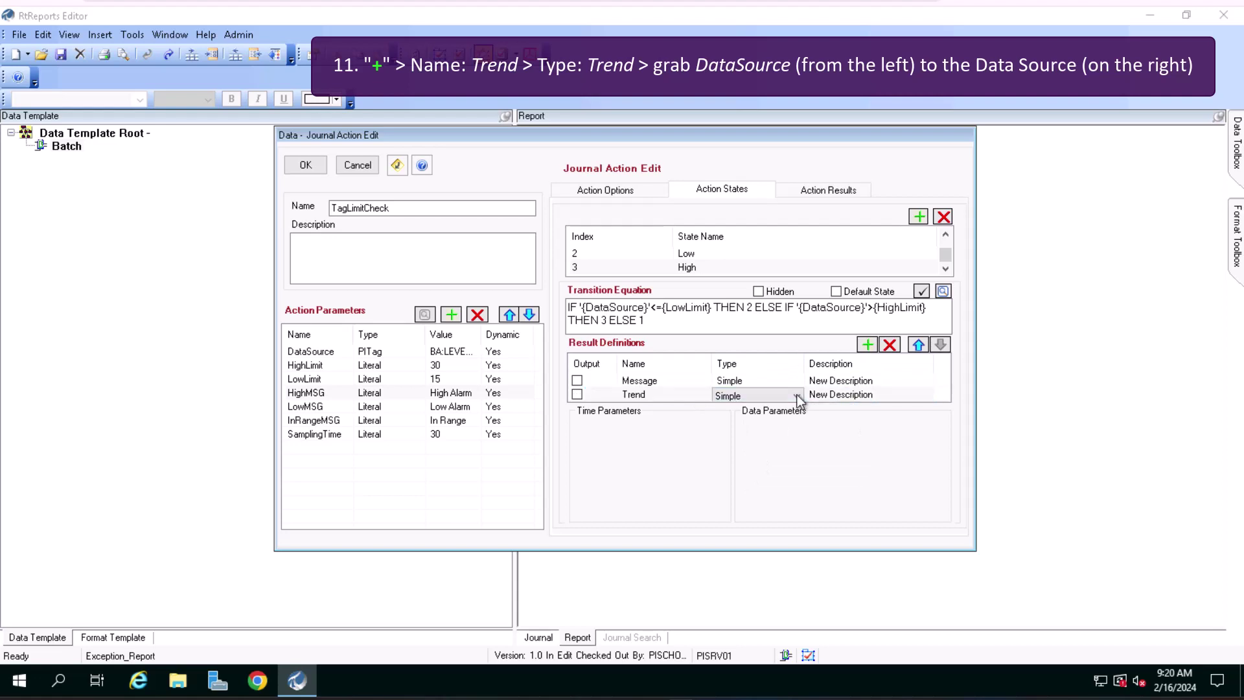
click(796, 395)
click(772, 422)
drag(311, 351, 784, 475)
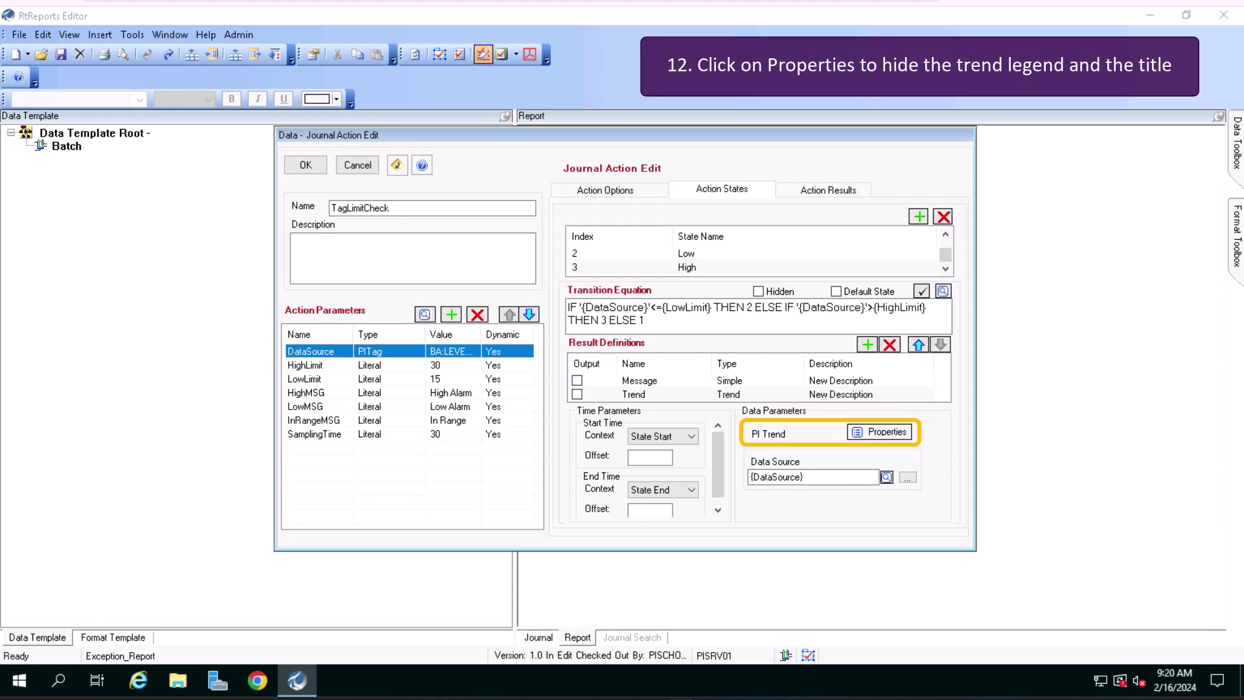
Step: Uncheck Legend and Trend Title Visible in the PI Trend properties and confirm
click(861, 434)
click(562, 276)
click(542, 410)
click(543, 411)
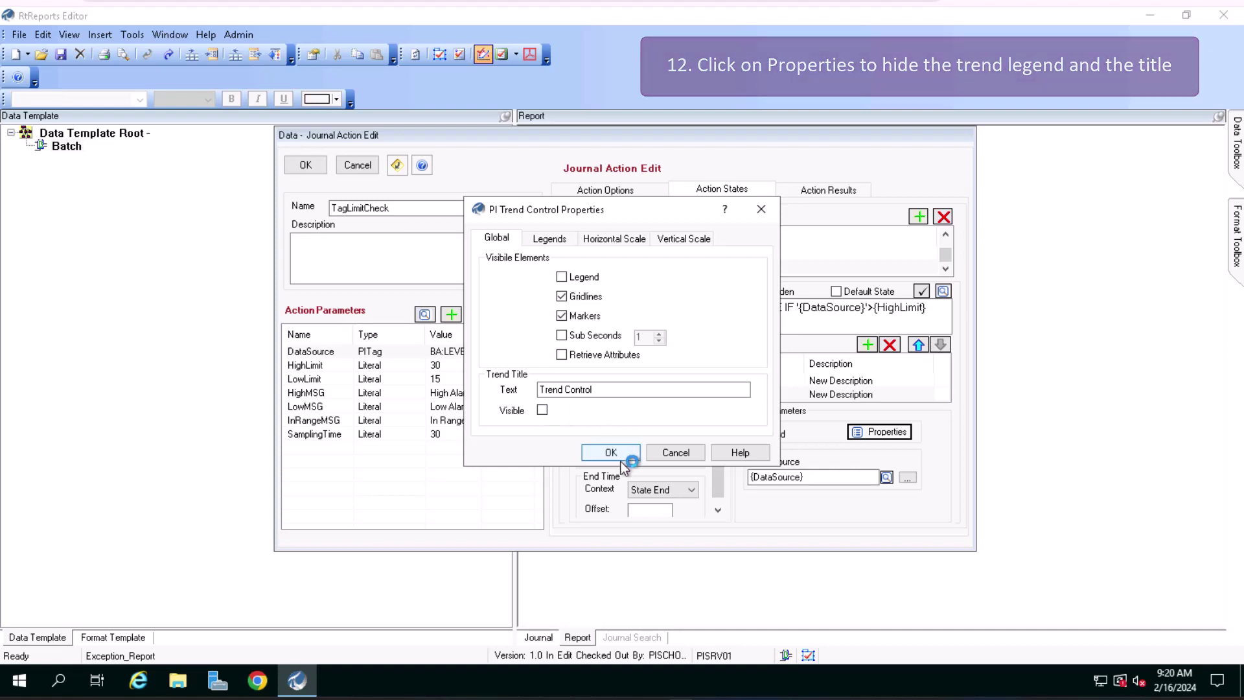
click(624, 454)
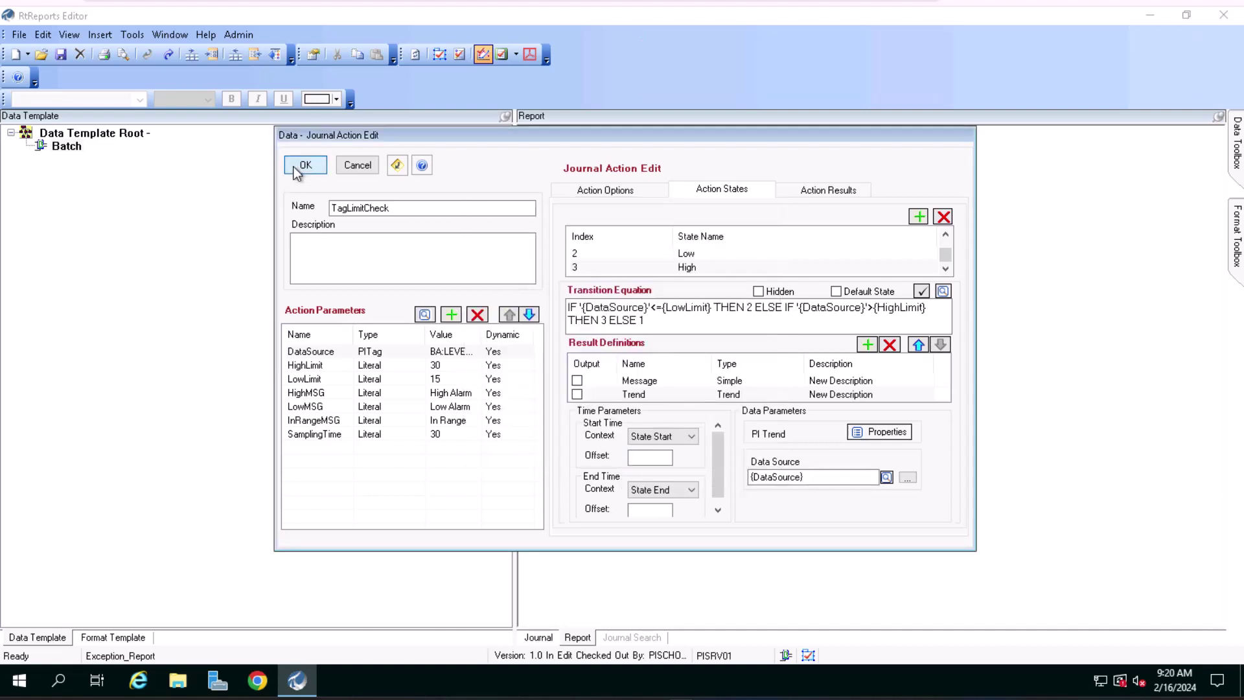
Step: Save the template and generate a test report from event frame BIDBDM28
click(293, 166)
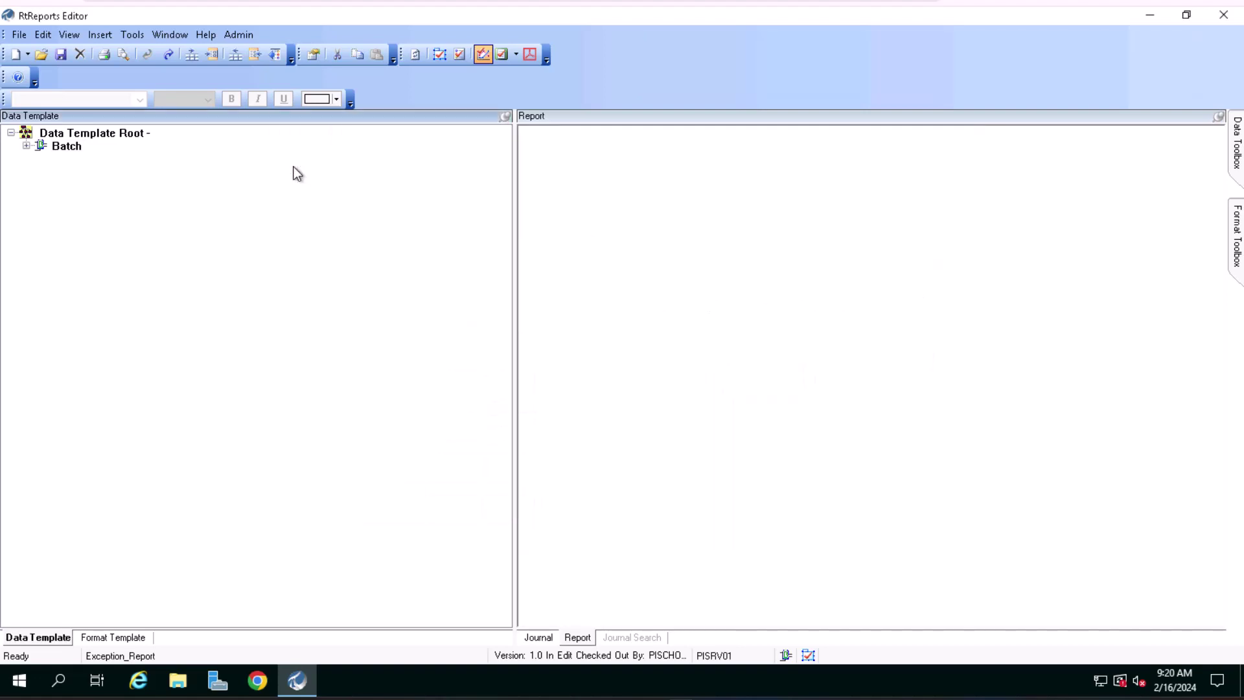
click(61, 55)
click(70, 34)
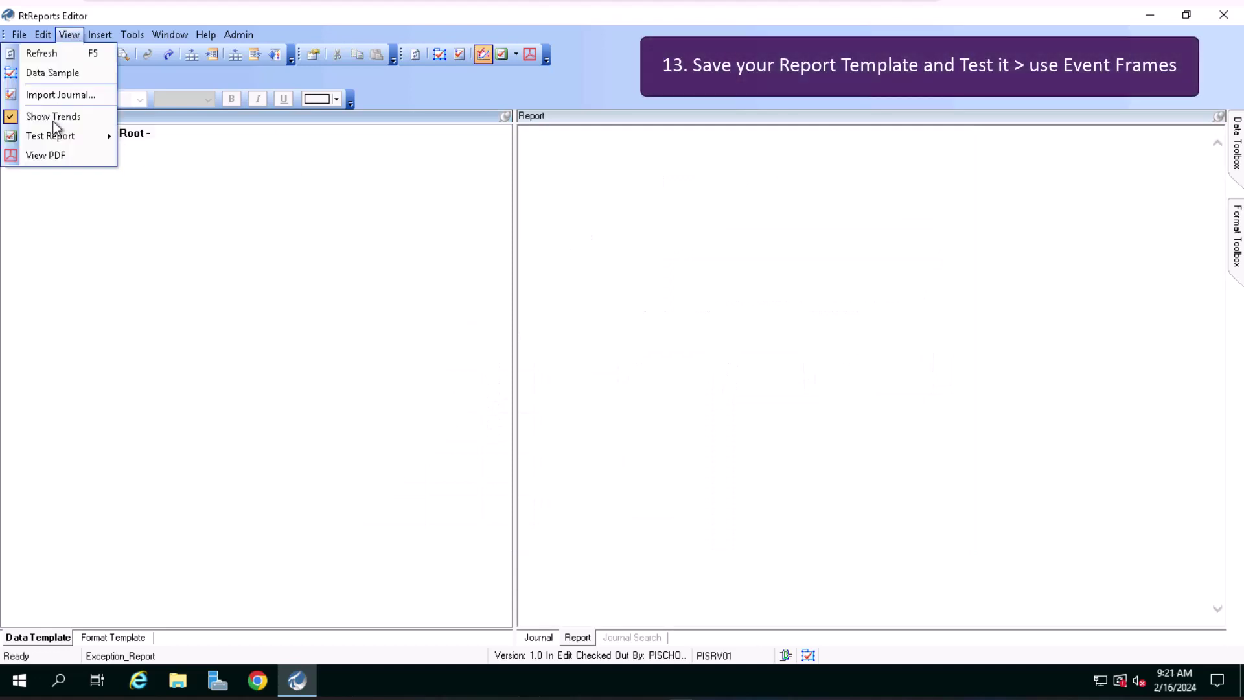
mouse_move(58, 144)
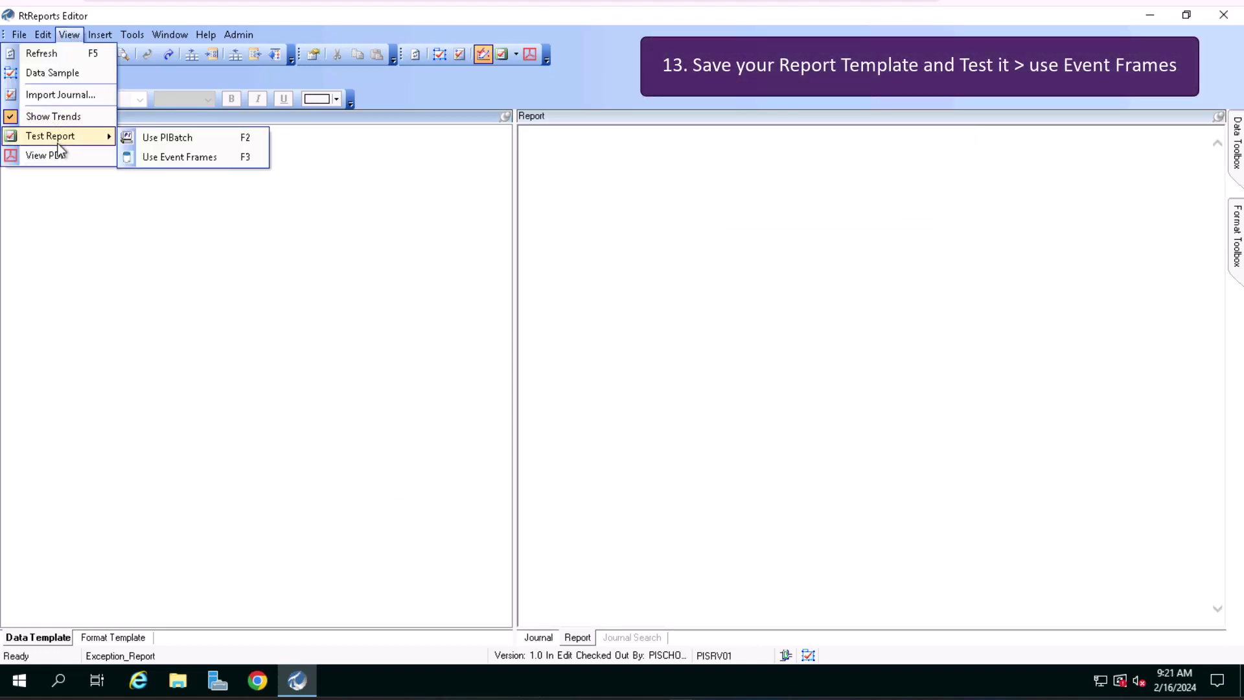
click(164, 160)
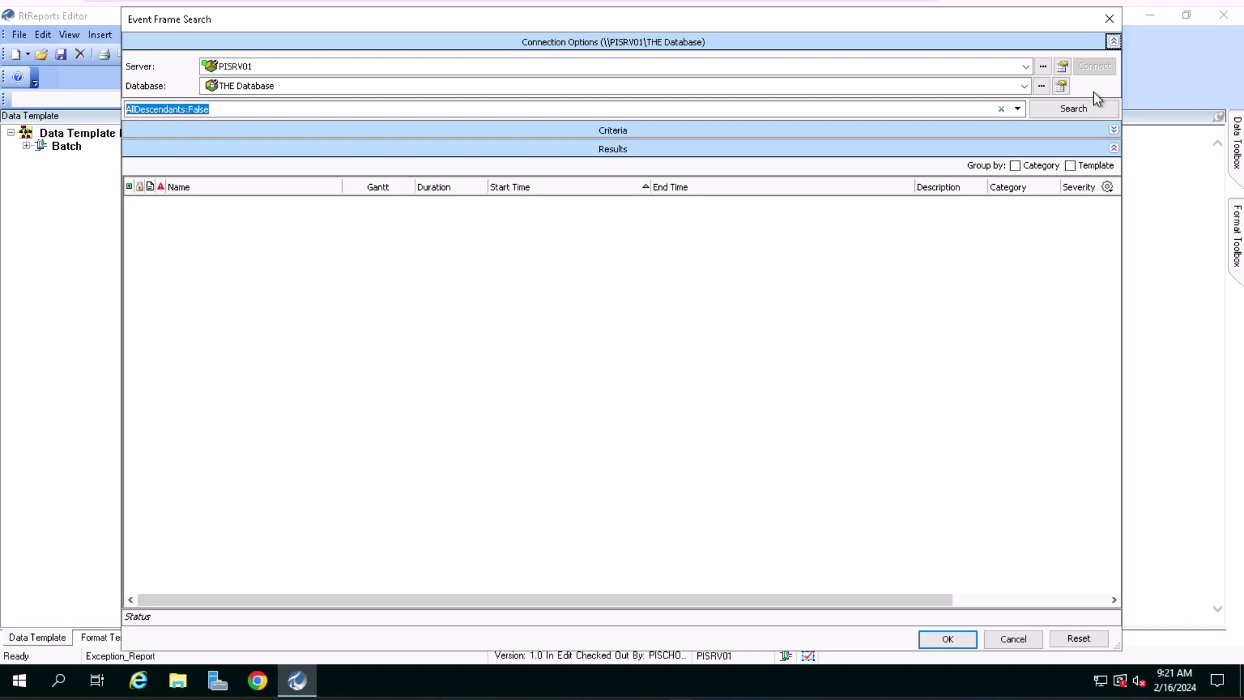
click(1093, 109)
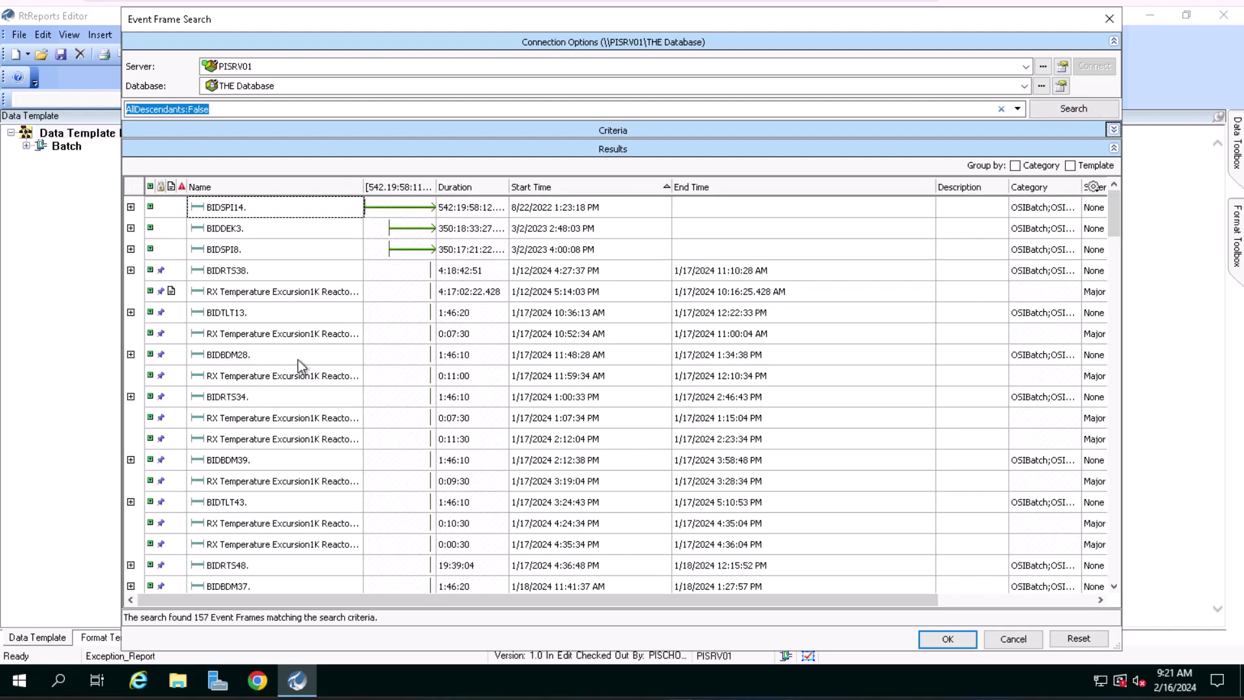
click(299, 359)
click(946, 642)
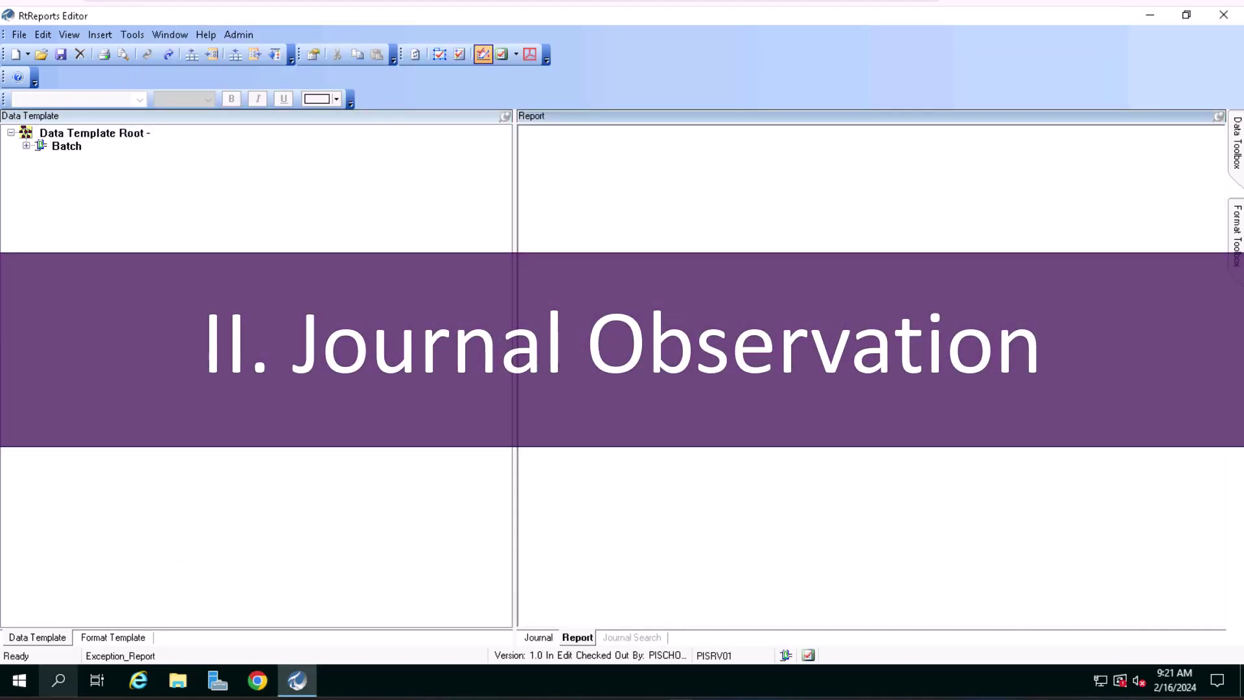
Step: In the Journal tab, expand BatchJournal to show the In Range, High and Low terminal states
click(536, 638)
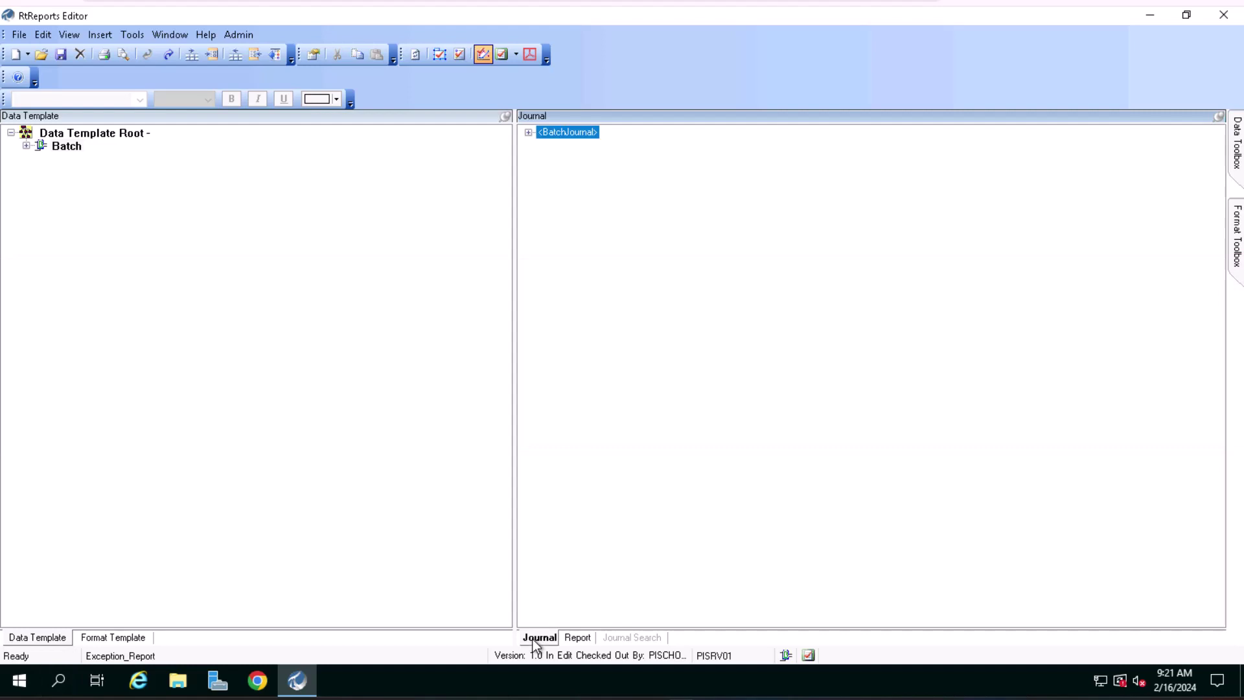
click(529, 132)
click(536, 371)
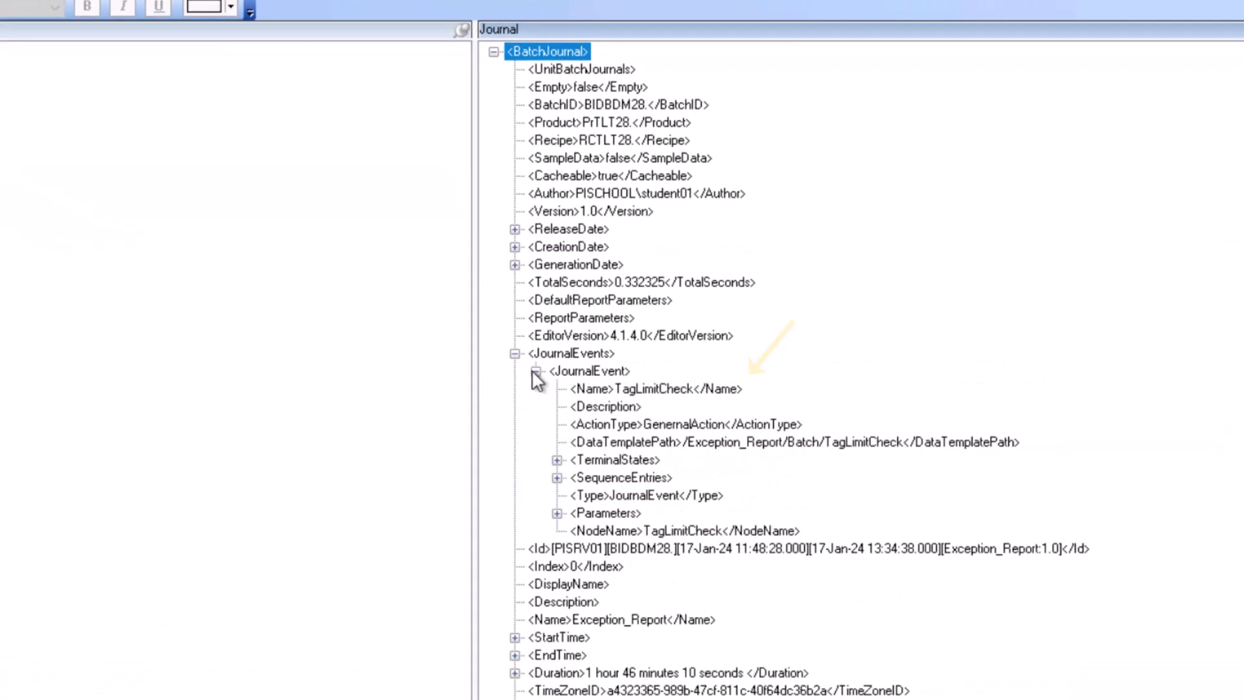
click(557, 460)
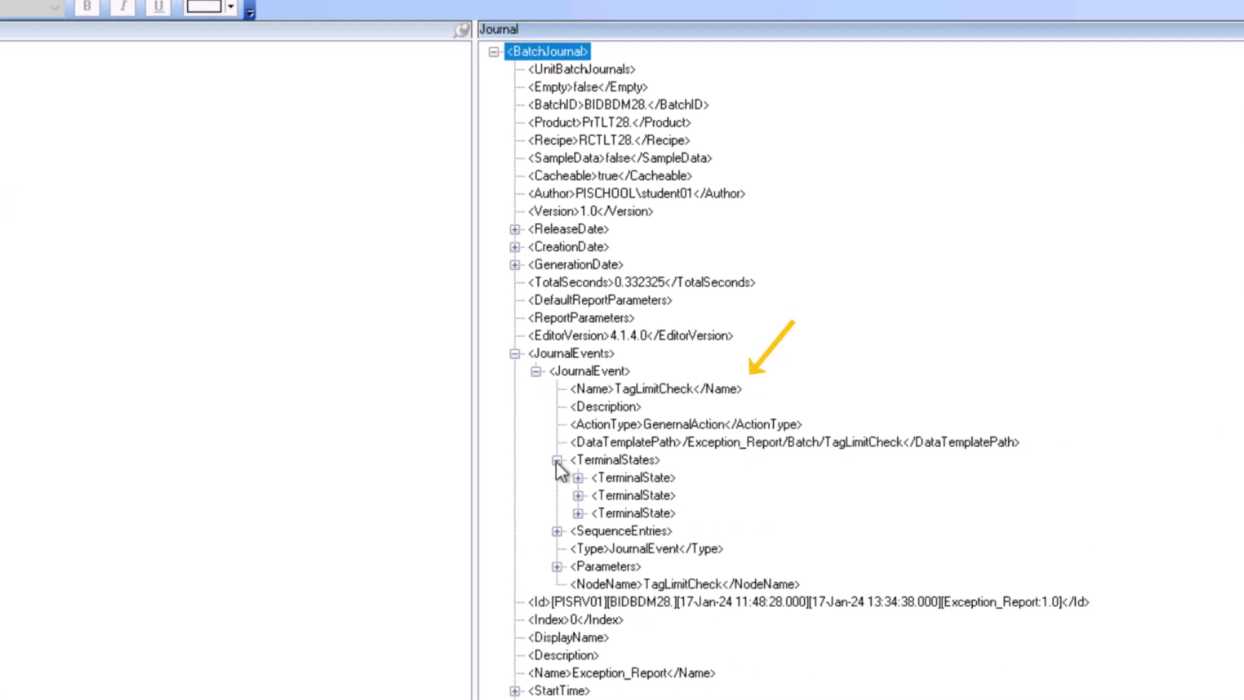
click(578, 478)
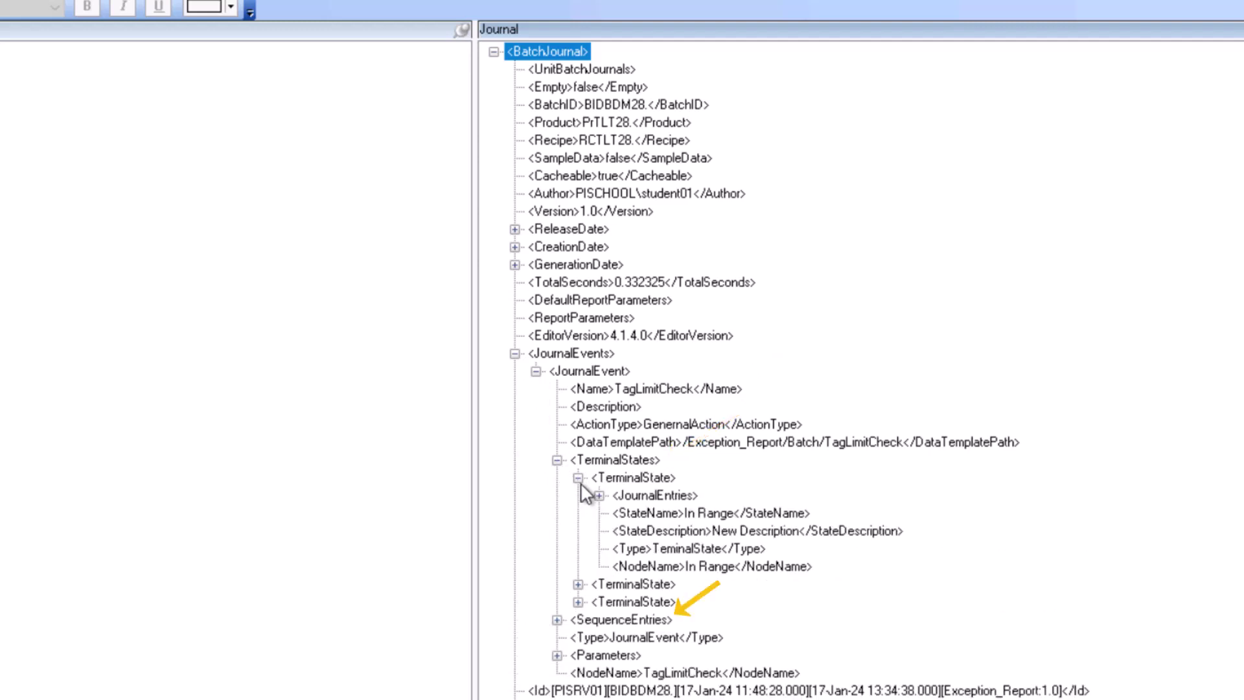
click(578, 585)
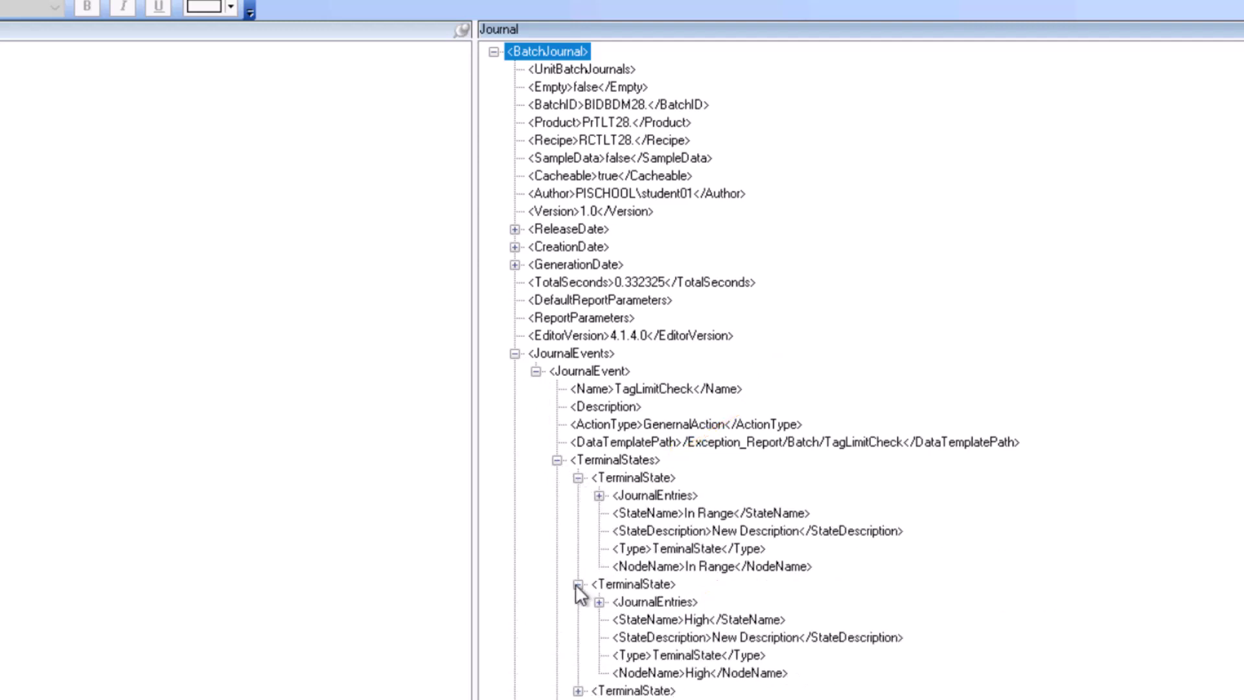
scroll(580, 593, down, 1)
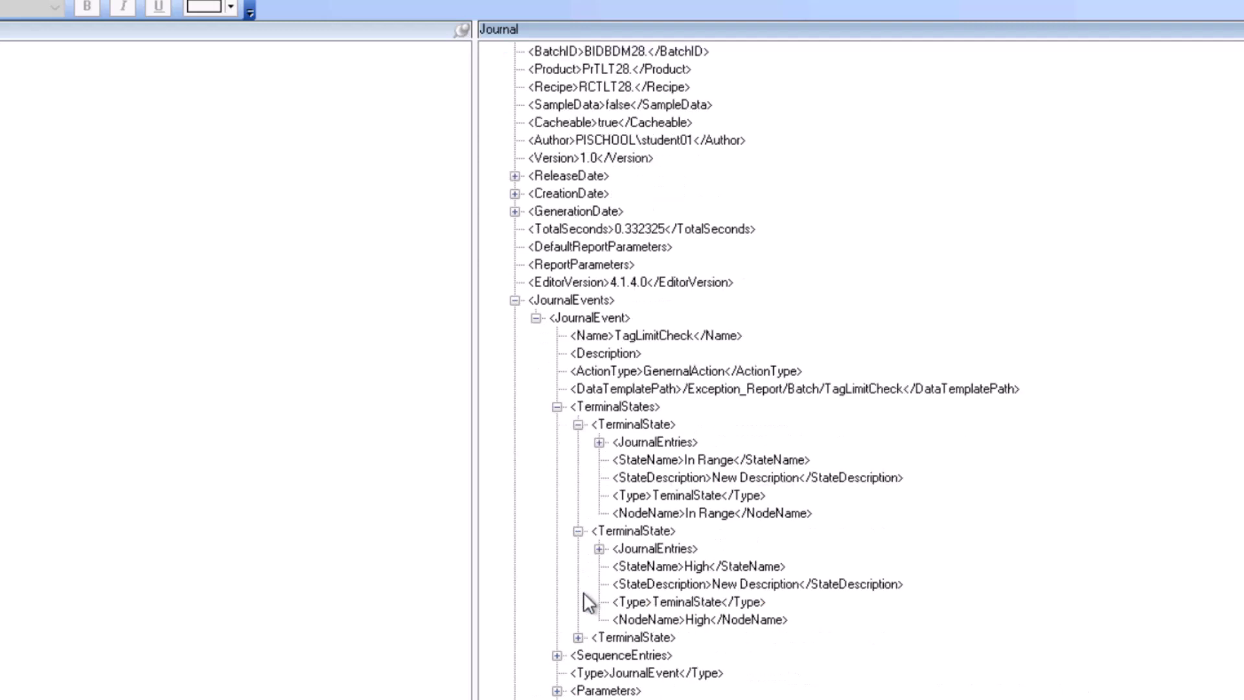
click(578, 637)
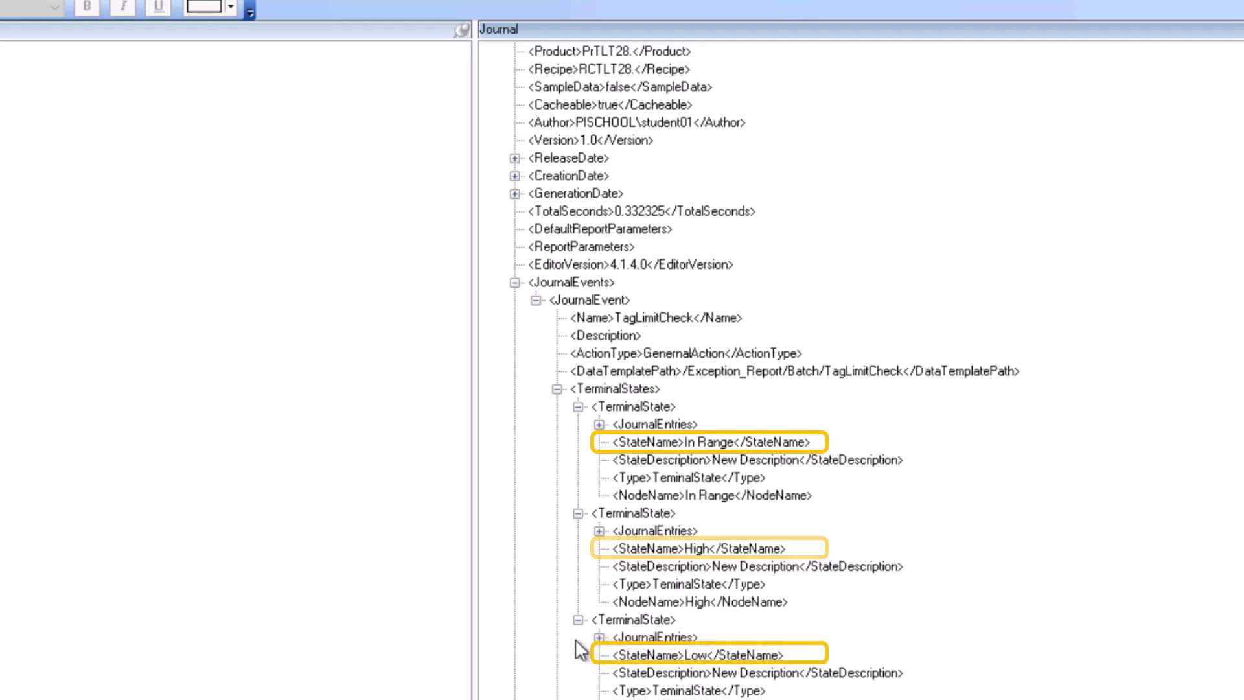
Step: Expand the SequenceEntries to reveal the first two journal entries' results
scroll(581, 649, down, 1)
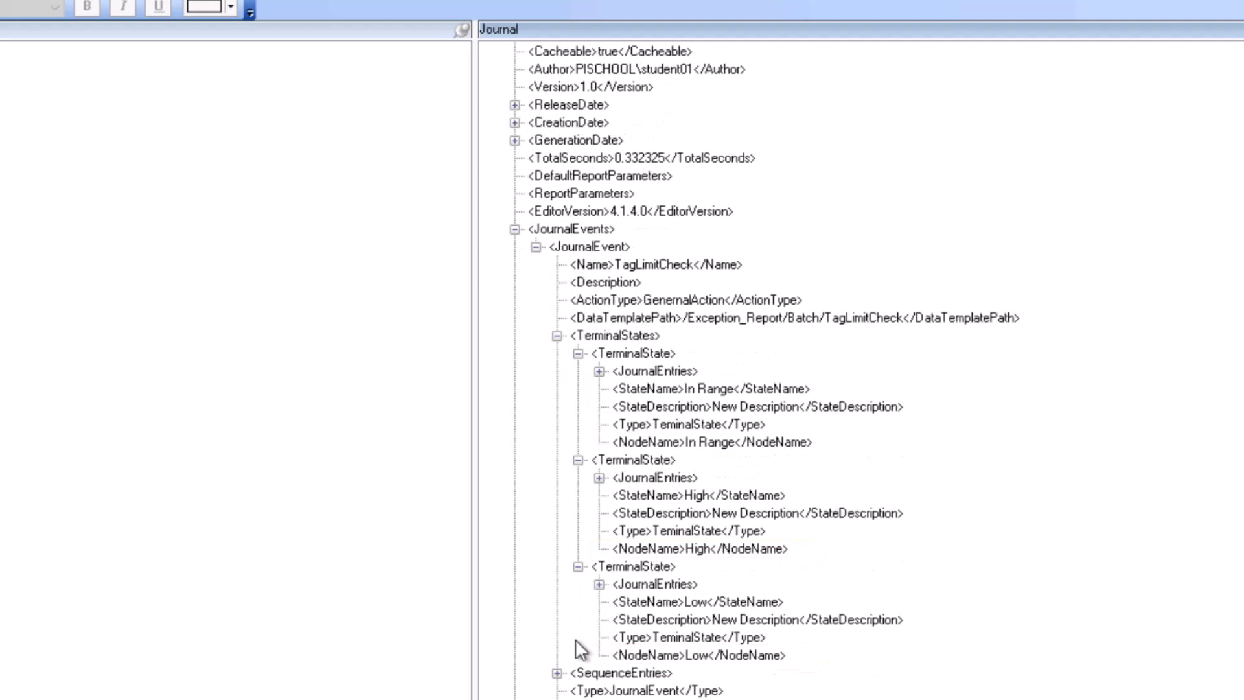
scroll(581, 649, down, 2)
click(557, 566)
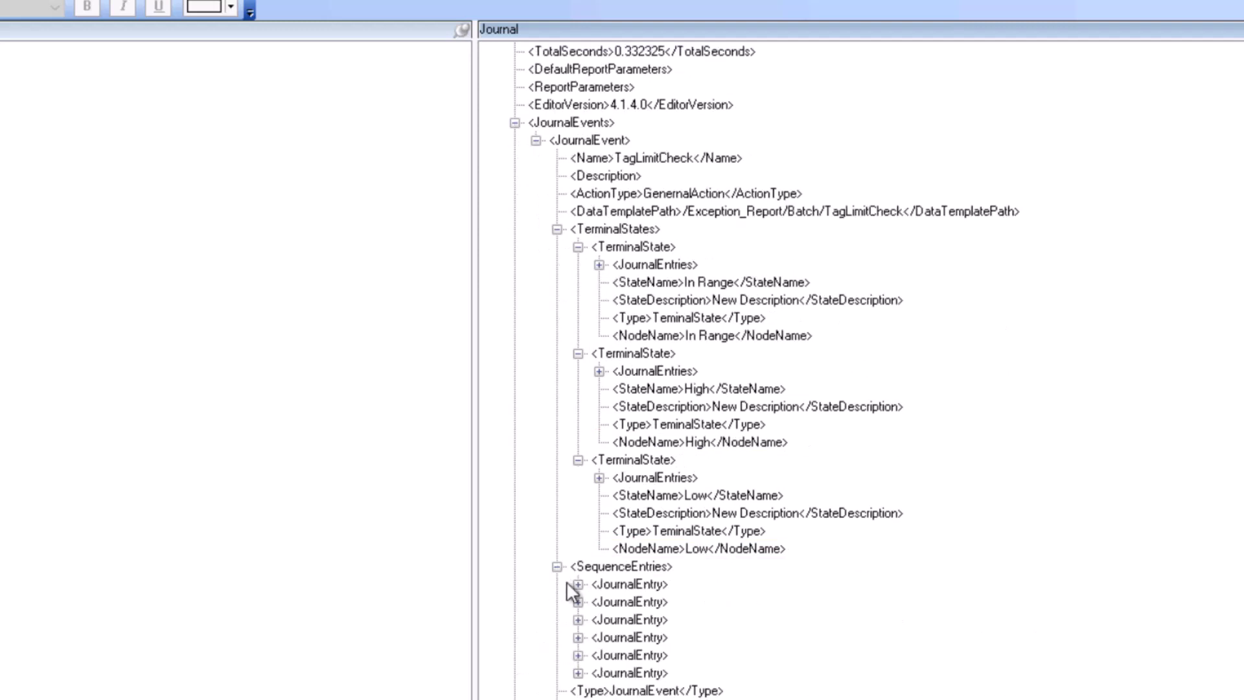
click(578, 584)
click(600, 496)
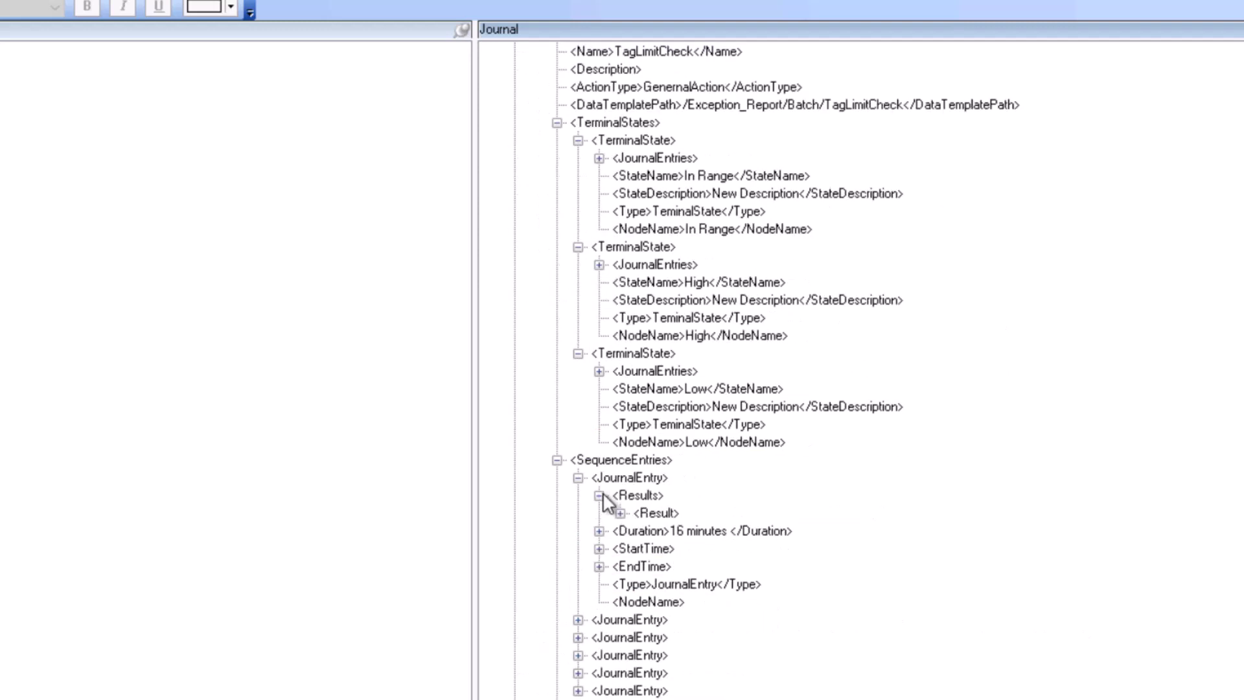
click(616, 514)
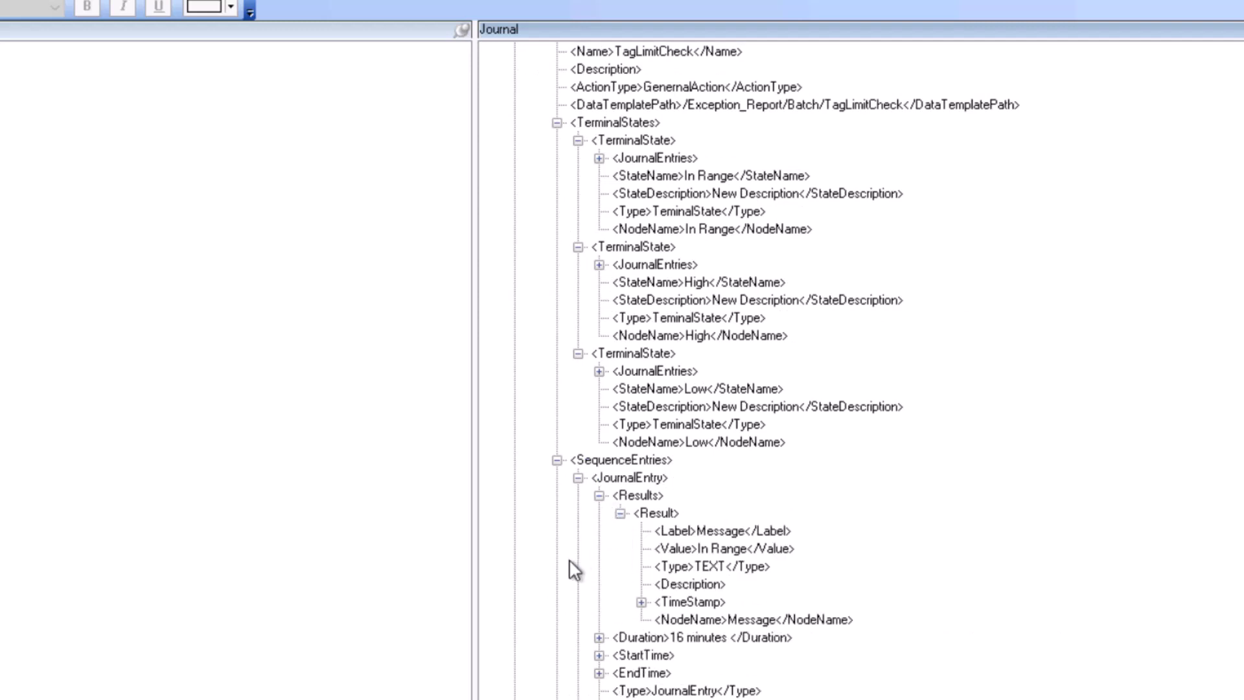
scroll(570, 569, down, 2)
scroll(573, 569, down, 1)
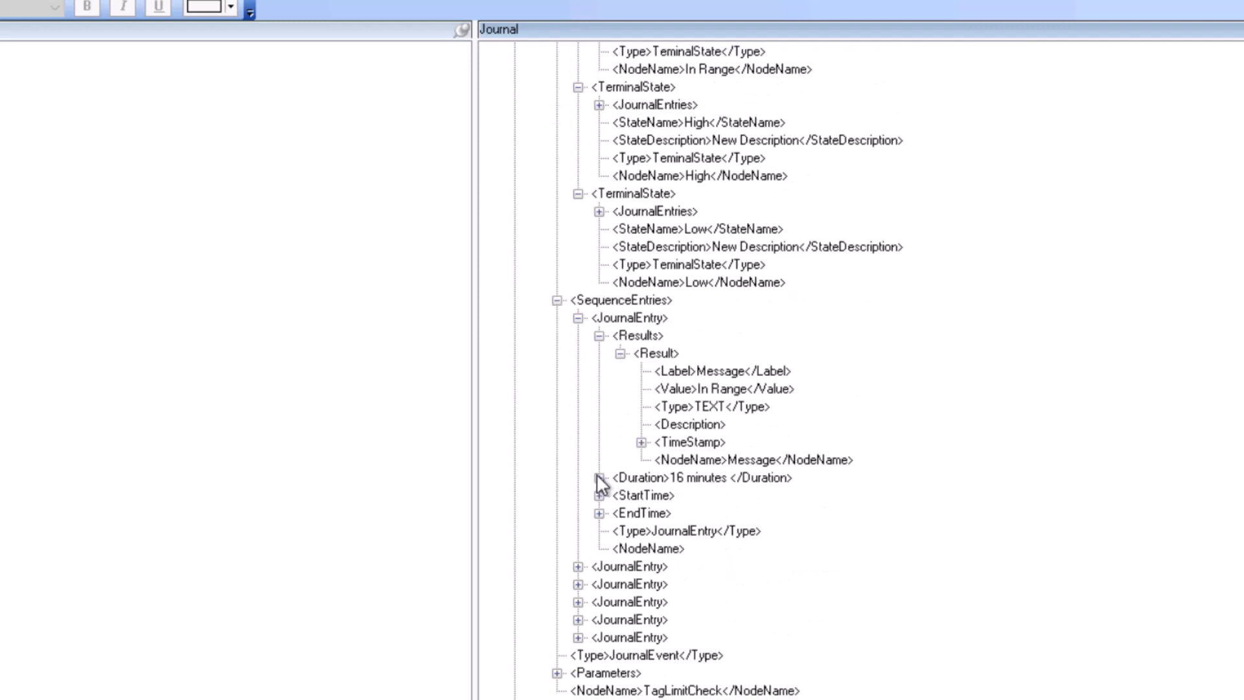
click(578, 567)
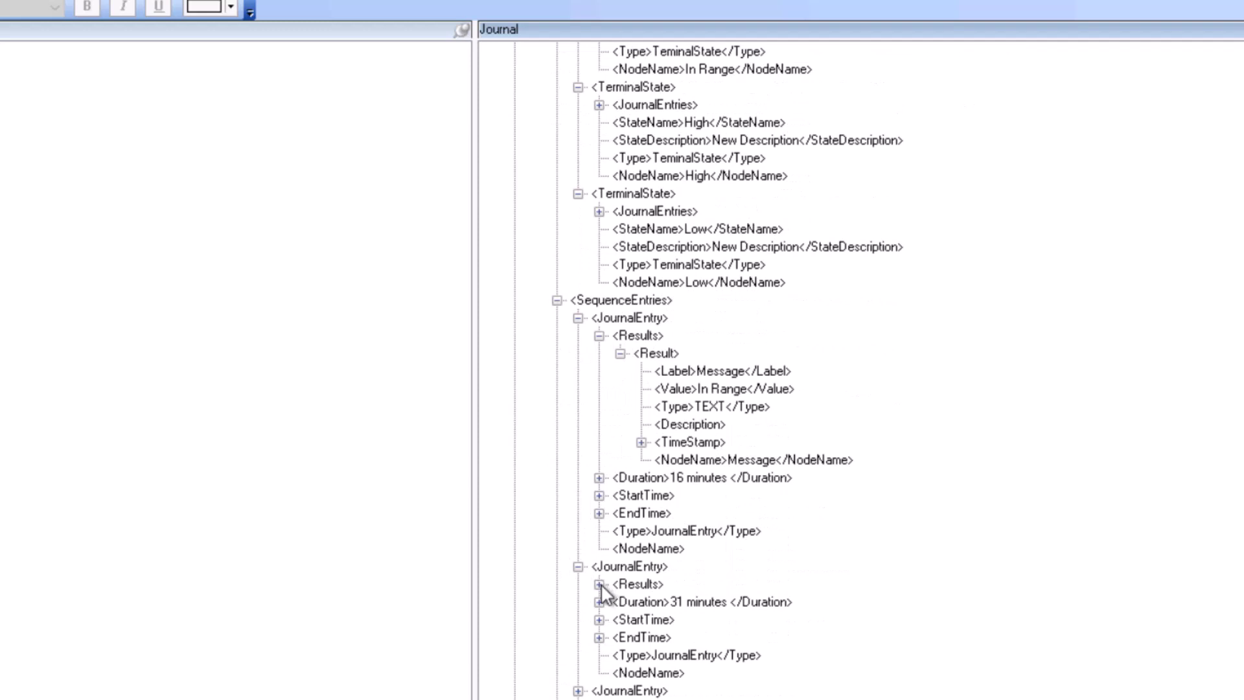
click(600, 584)
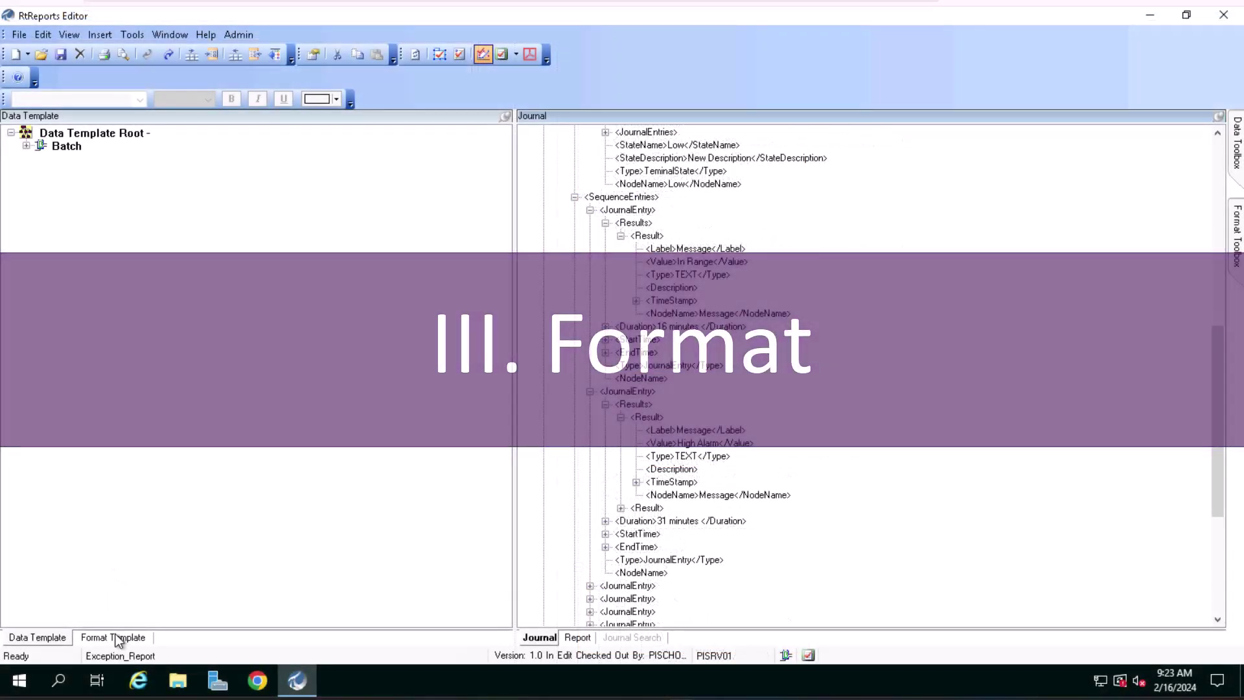
Step: In the Format Template, insert a new Section into the Exception_Report root
click(116, 636)
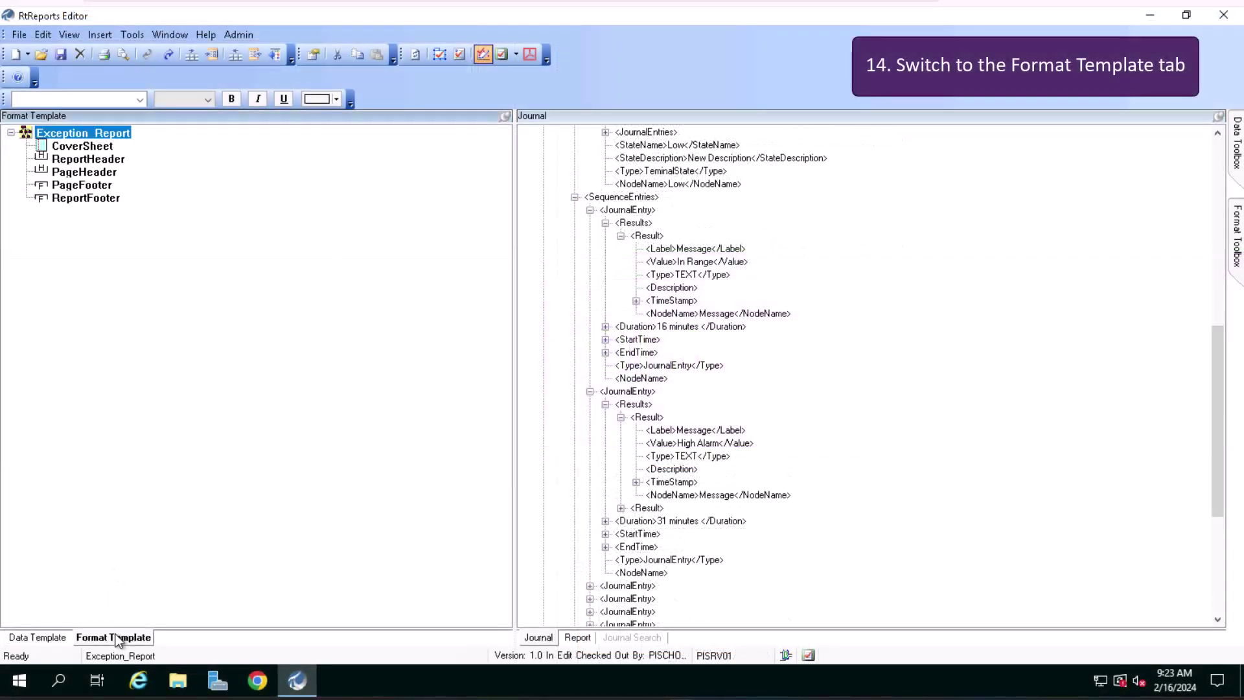
right_click(37, 135)
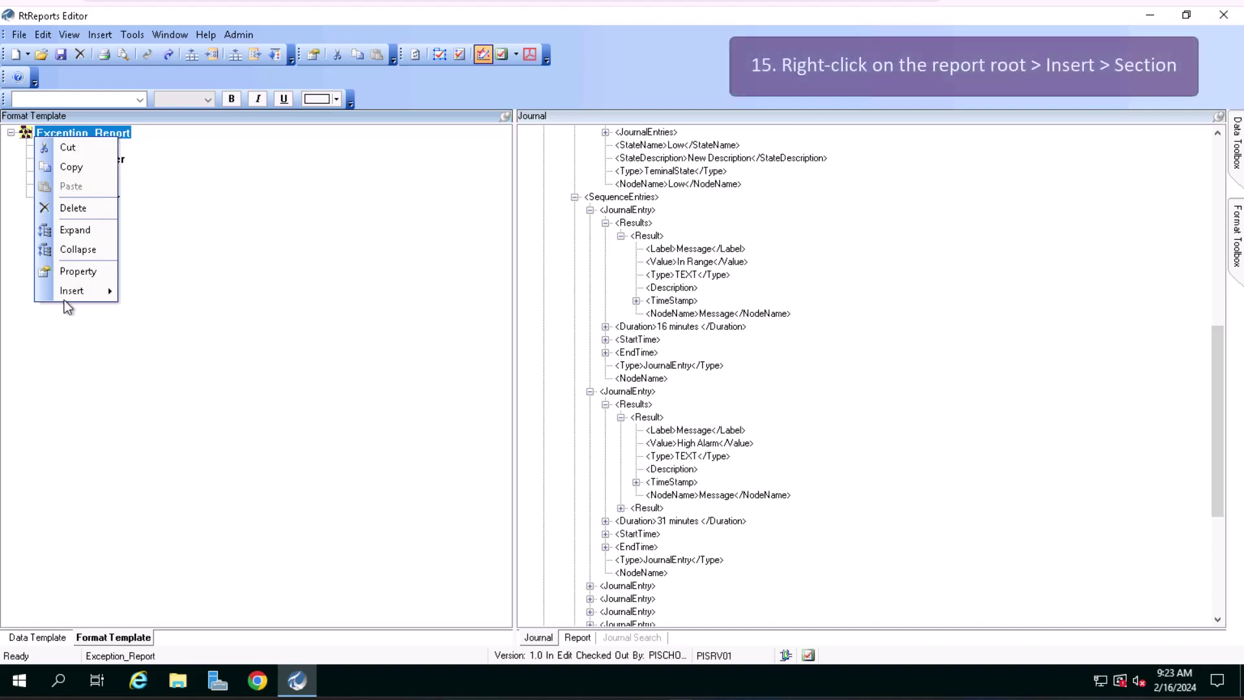
mouse_move(64, 301)
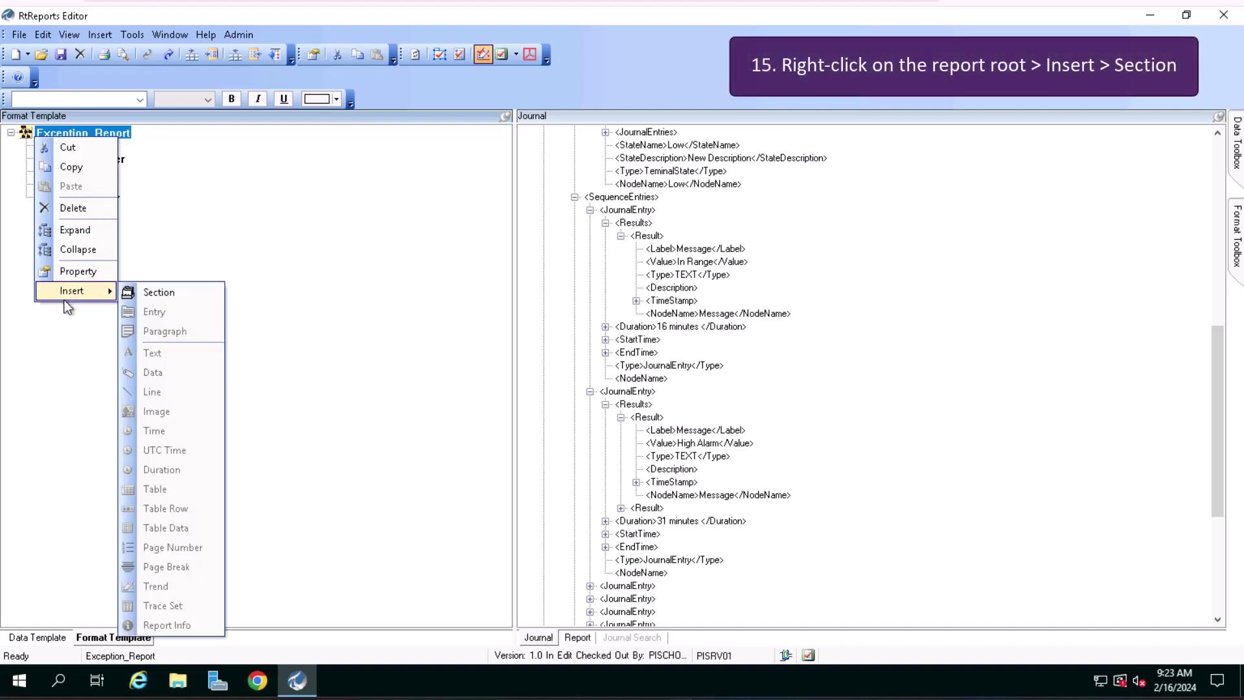
click(143, 292)
click(395, 224)
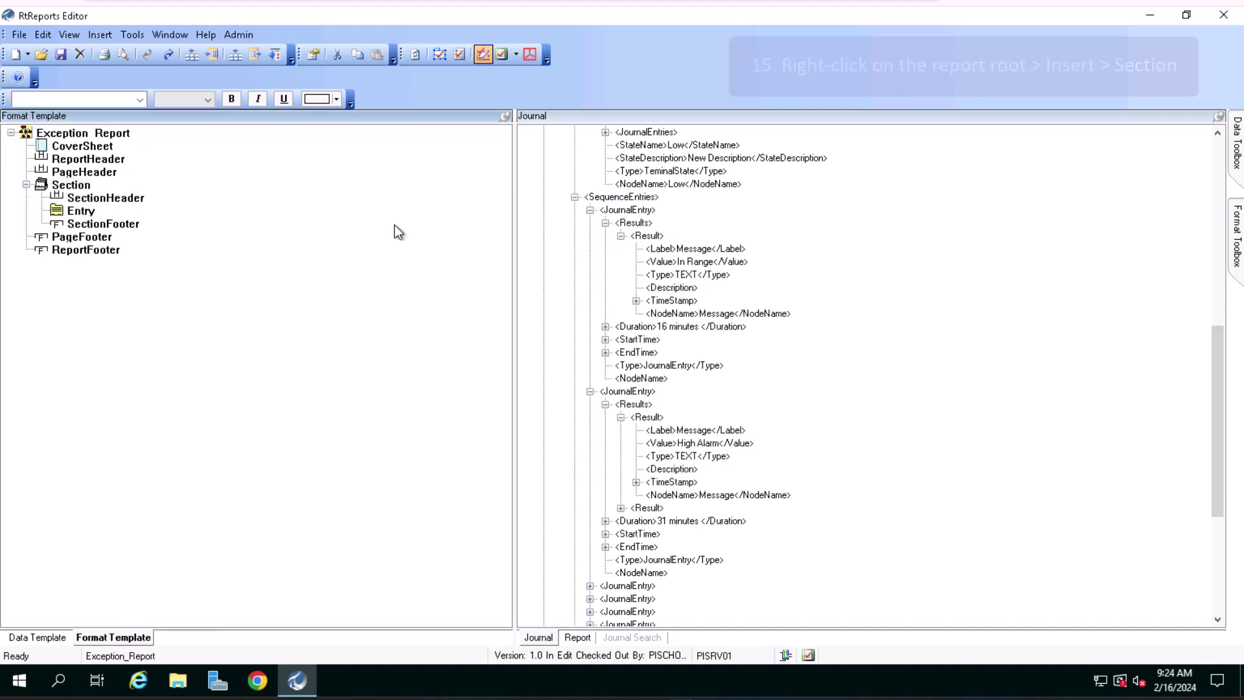
Step: Insert a table named Alarms into the Entry, with extra columns and a Border frame of width 1
right_click(92, 213)
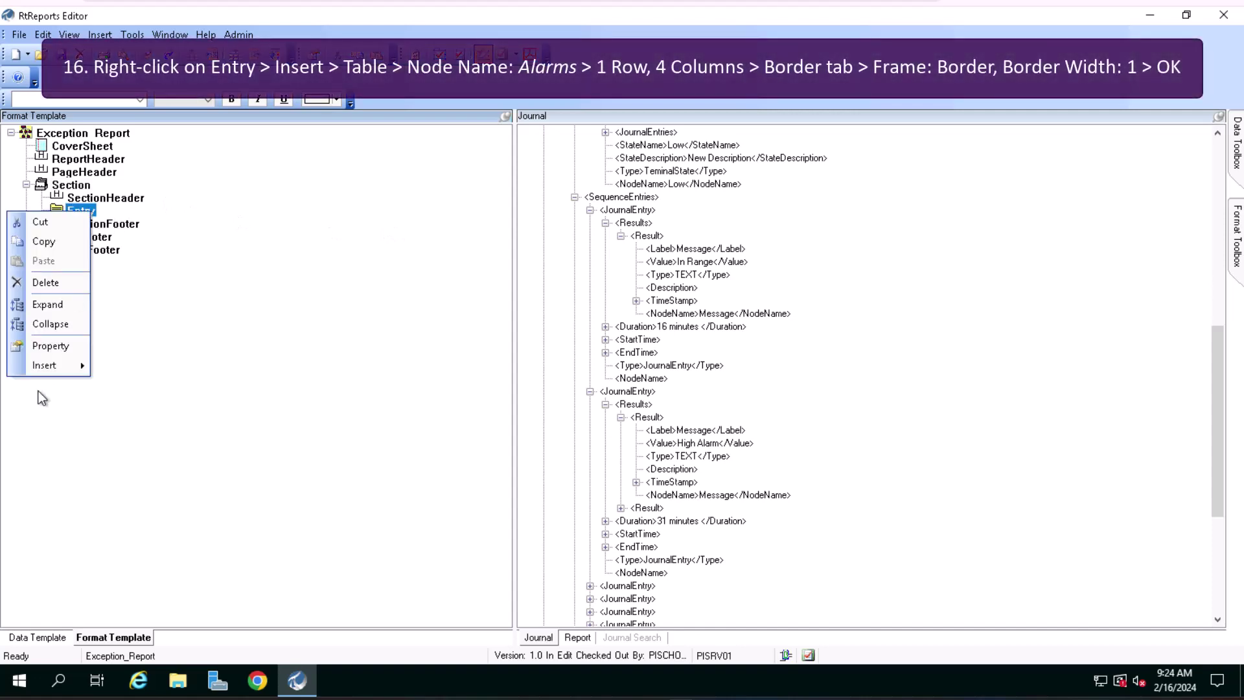
mouse_move(53, 372)
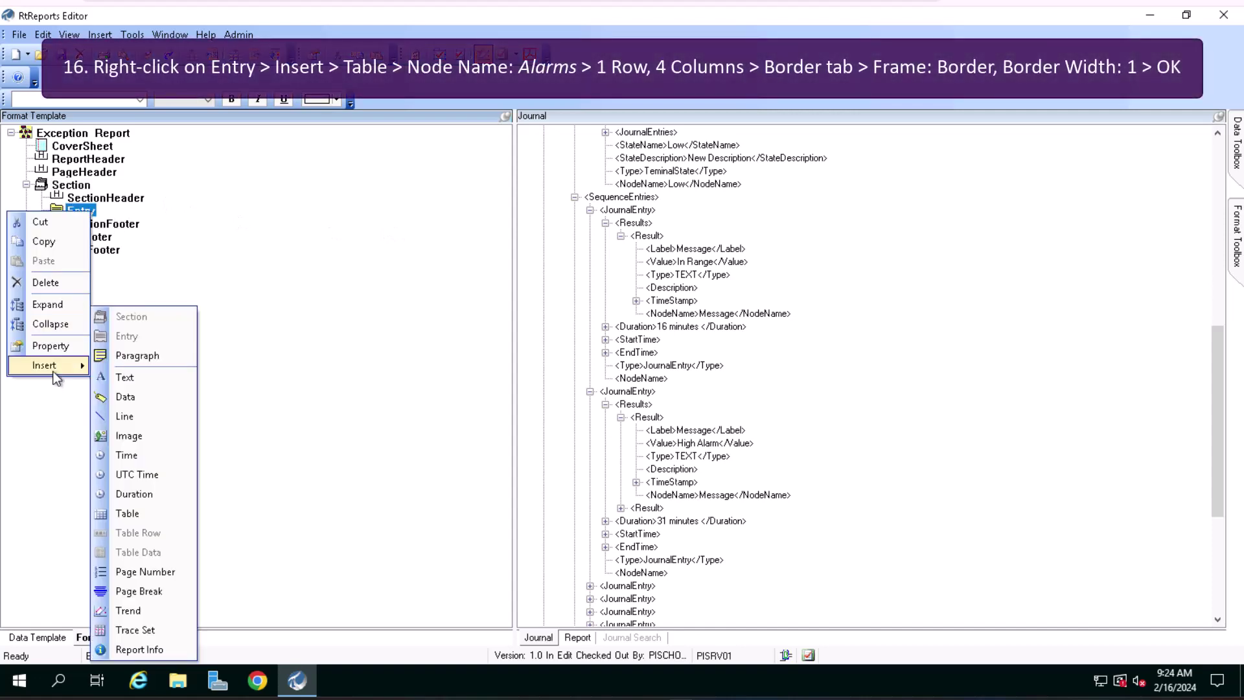
click(127, 514)
text(Alarms)
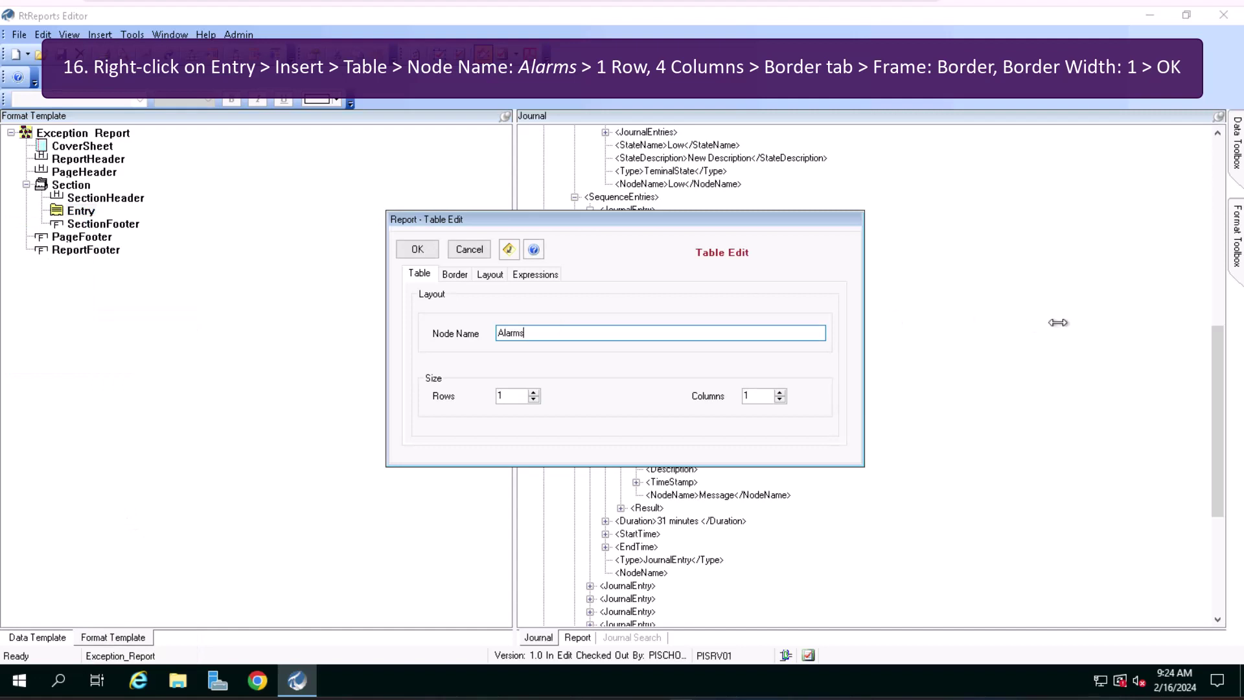
click(780, 394)
click(455, 274)
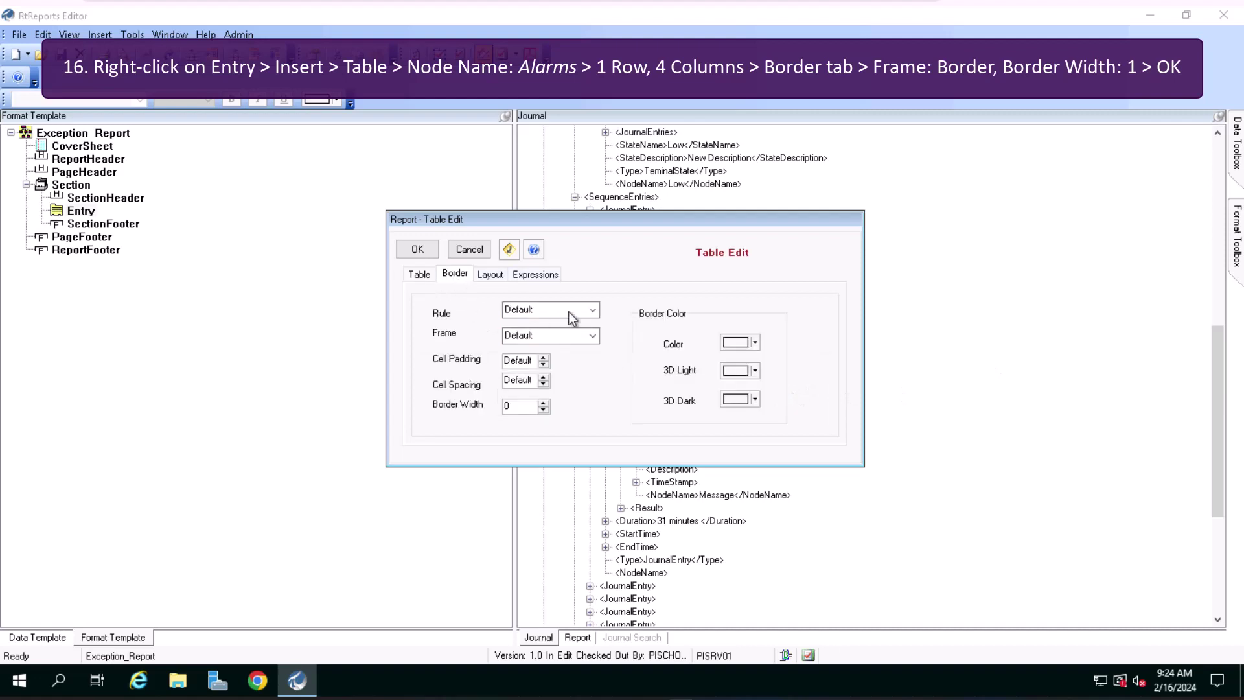
click(594, 342)
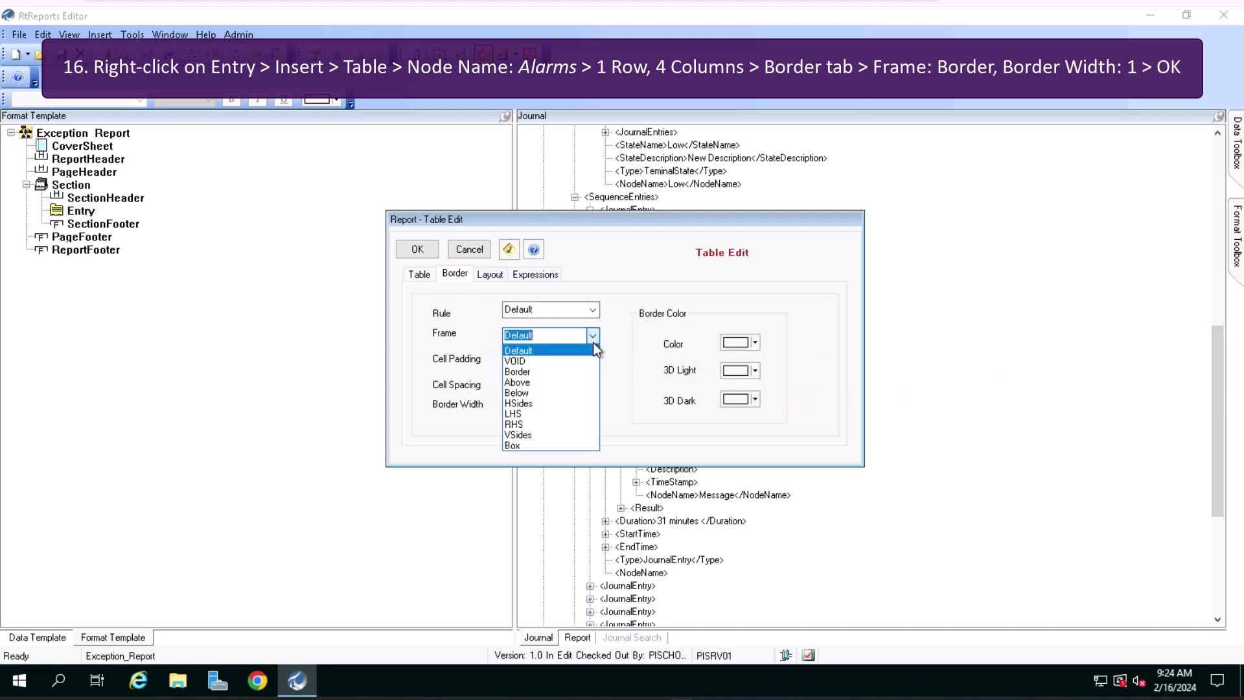
click(563, 375)
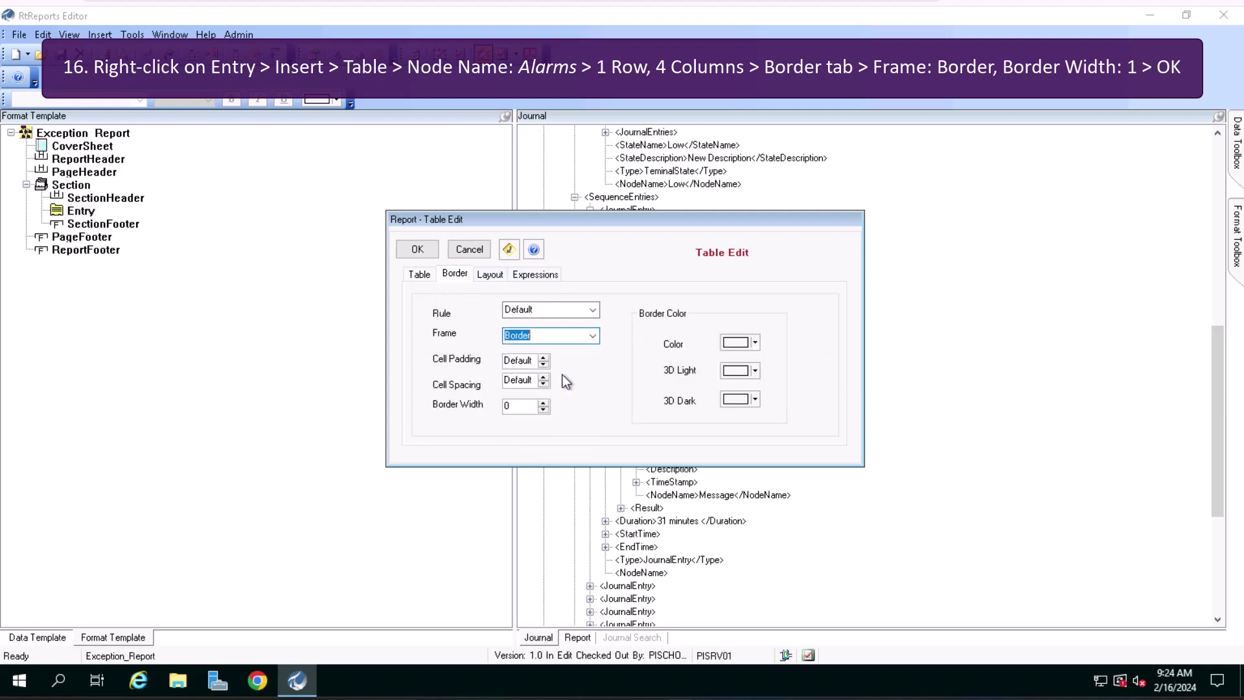
click(544, 403)
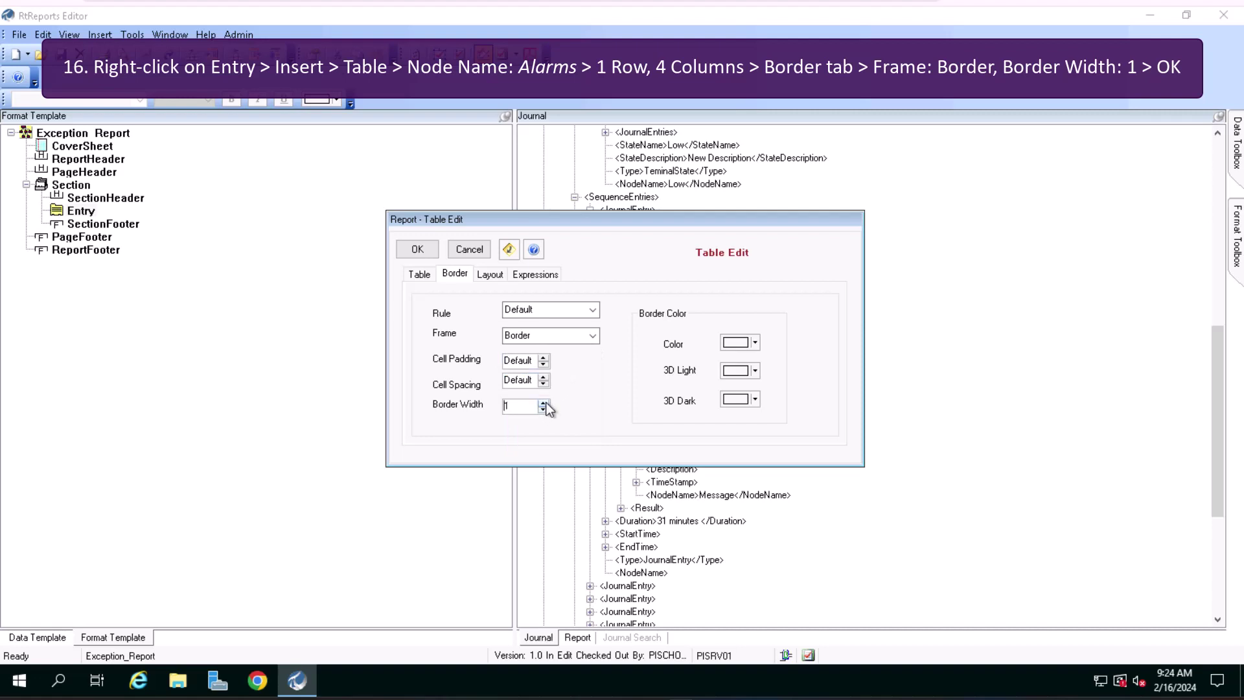
click(433, 252)
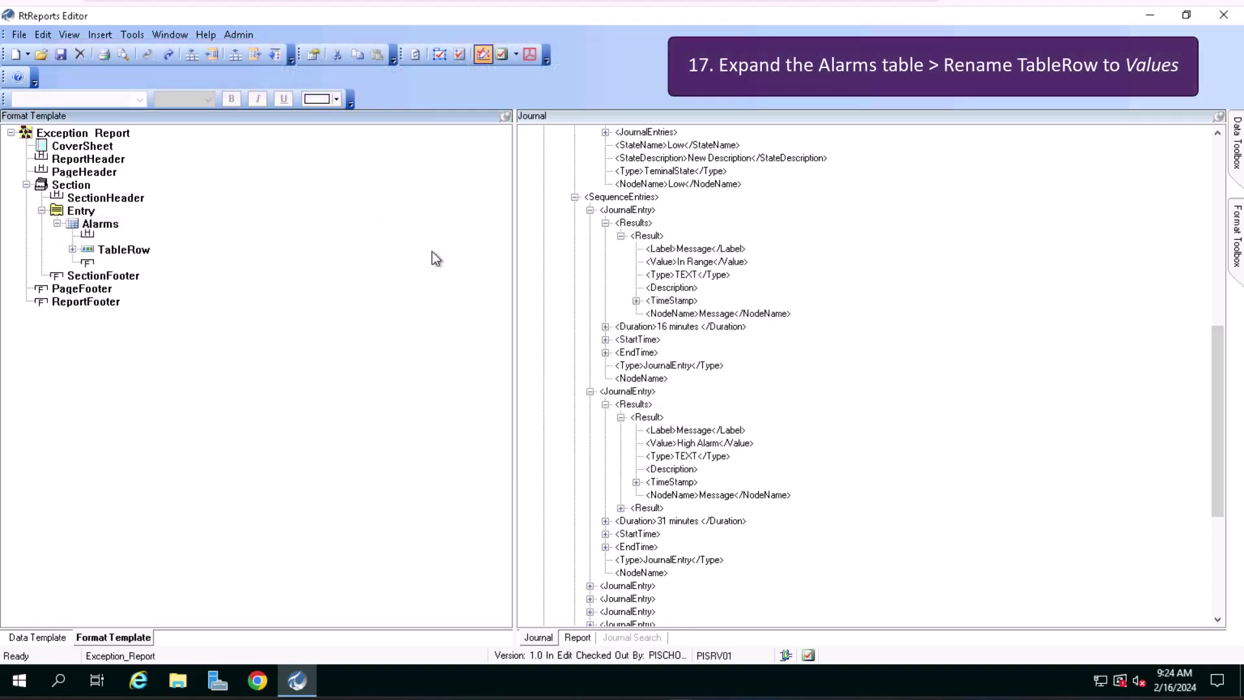
Step: Rename the Alarms table's TableRow to Values
double_click(123, 250)
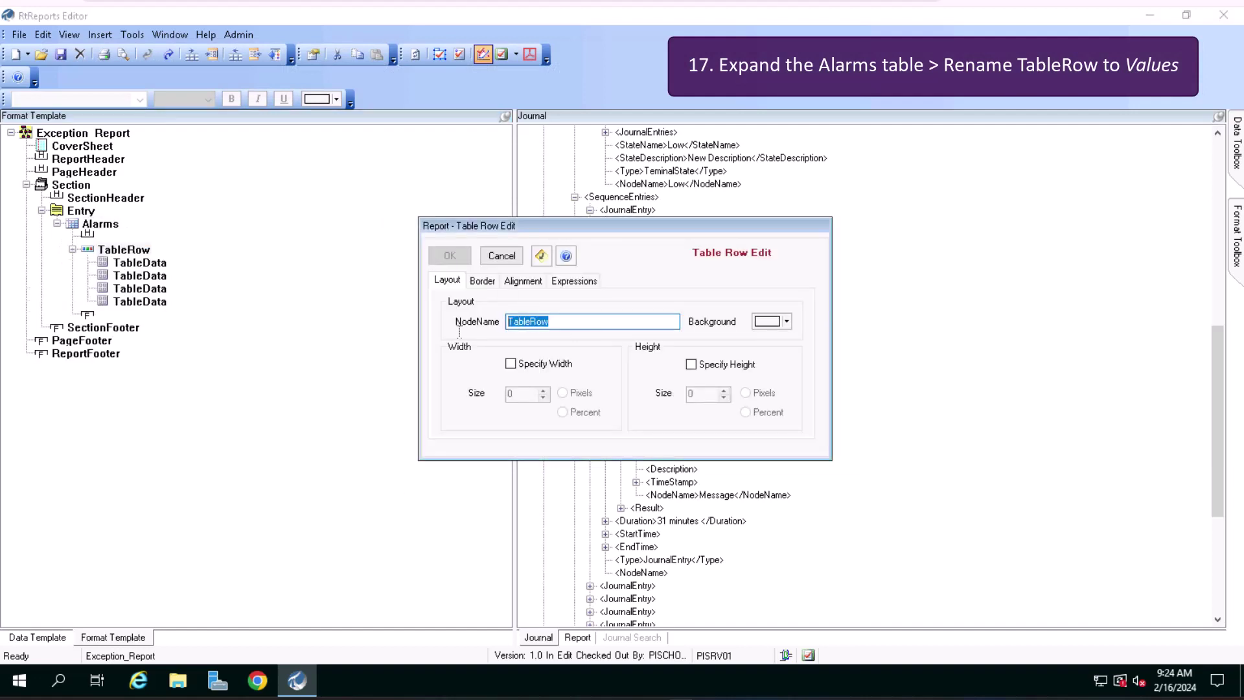
text(Values)
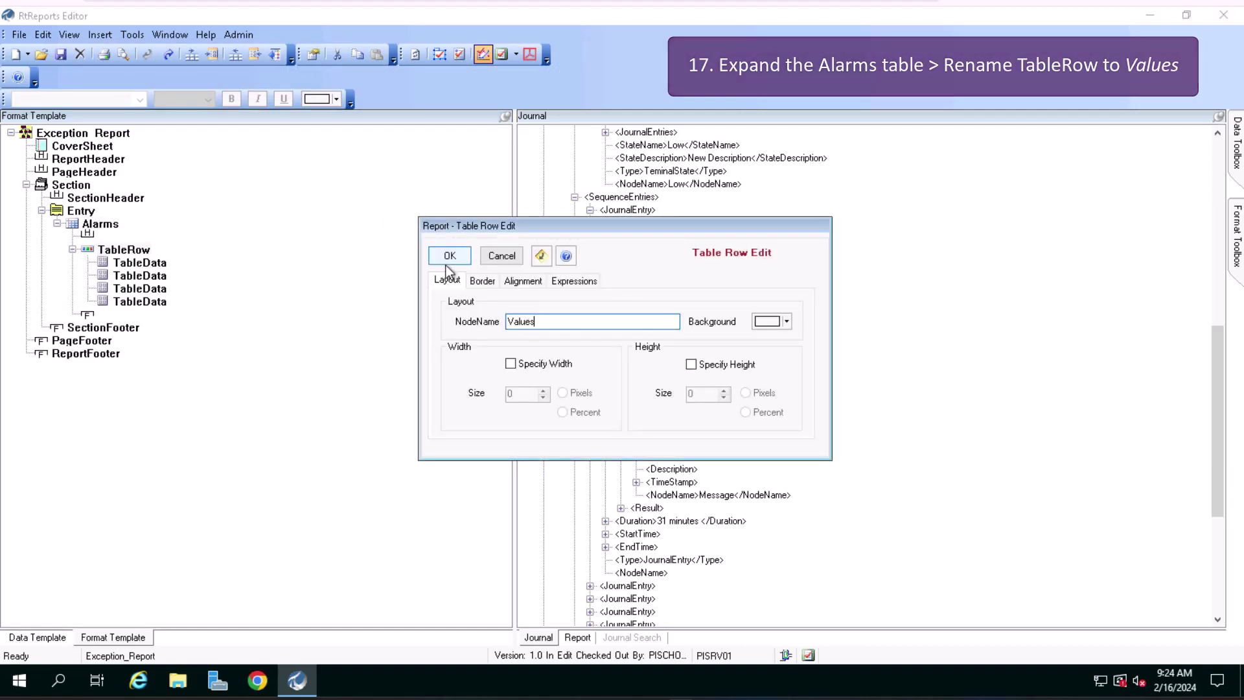
click(449, 256)
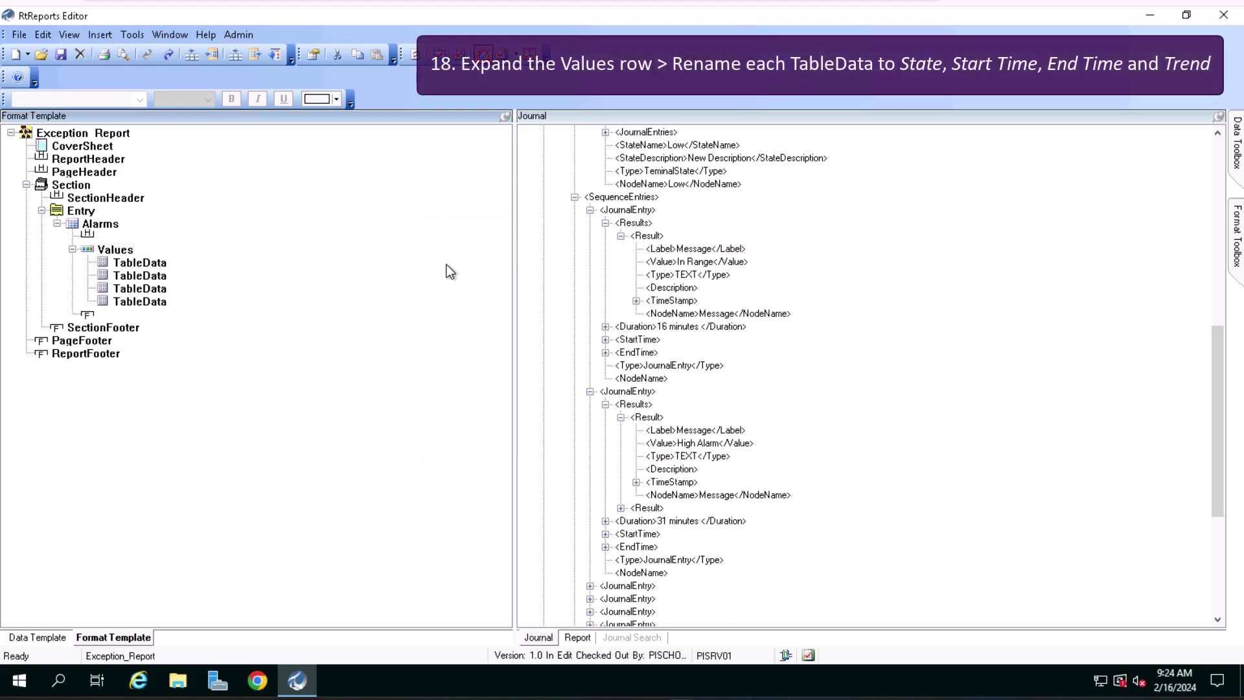
Step: Rename the first two Values cells to State and Start Time
double_click(147, 264)
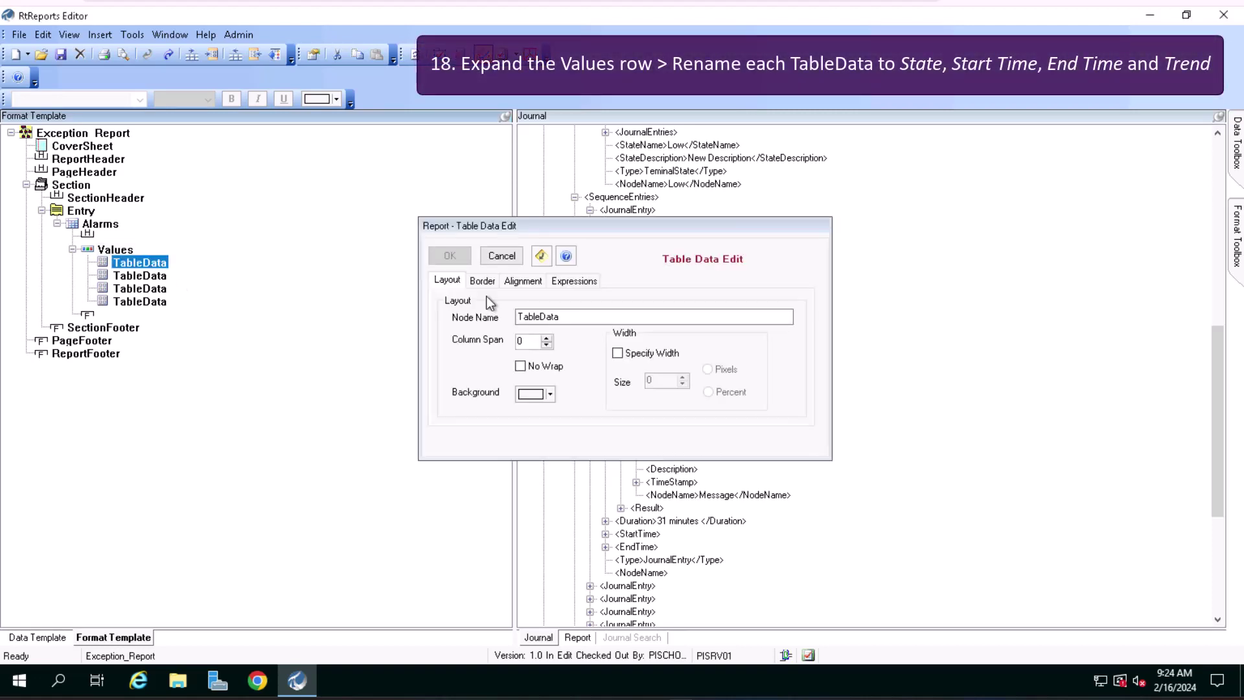
text(State)
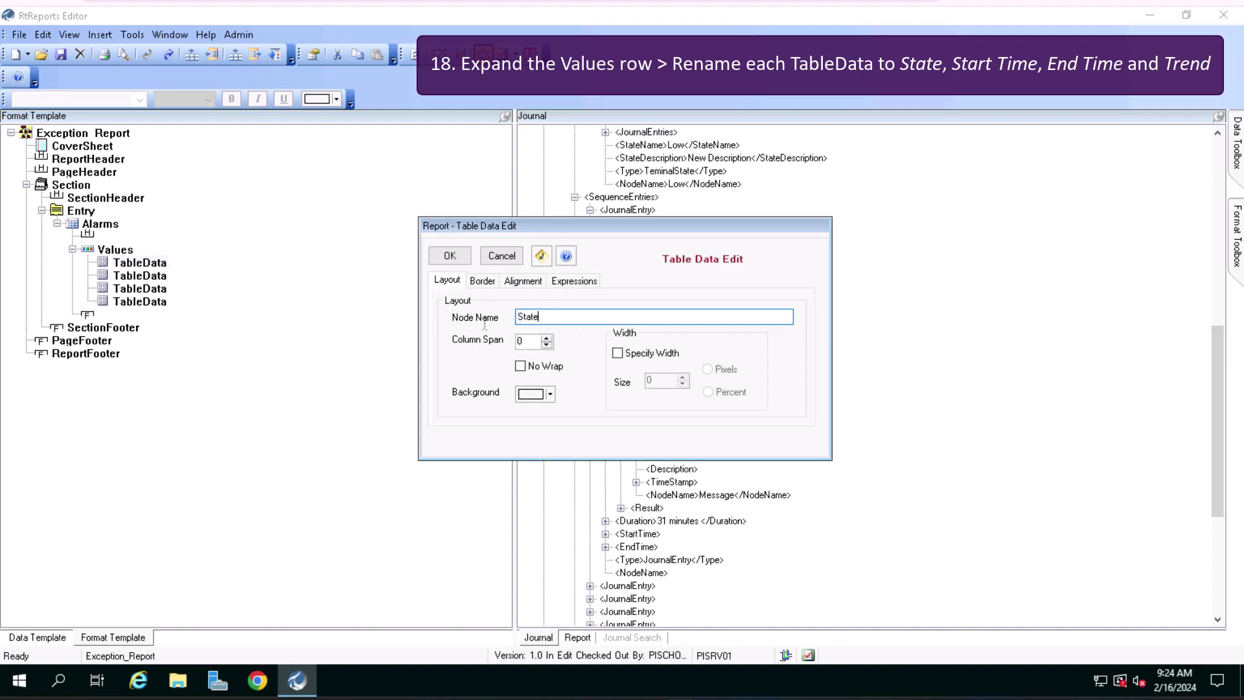
key(Return)
key(Down)
key(Return)
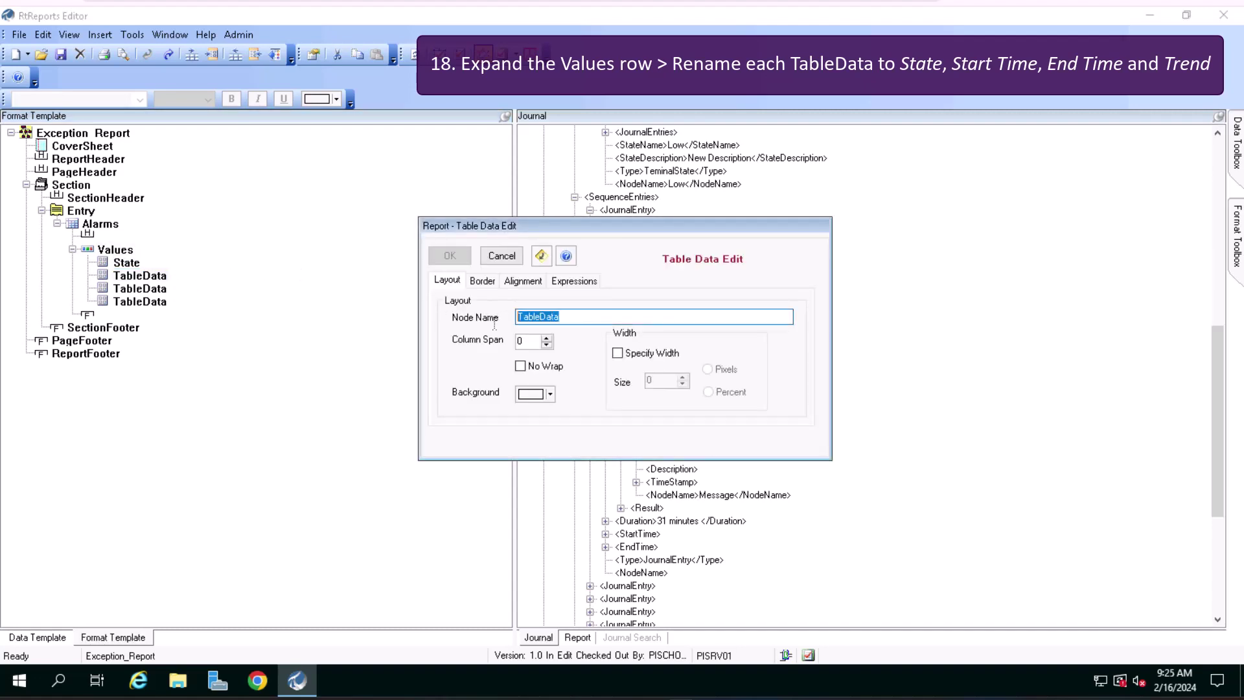
text(Start Time)
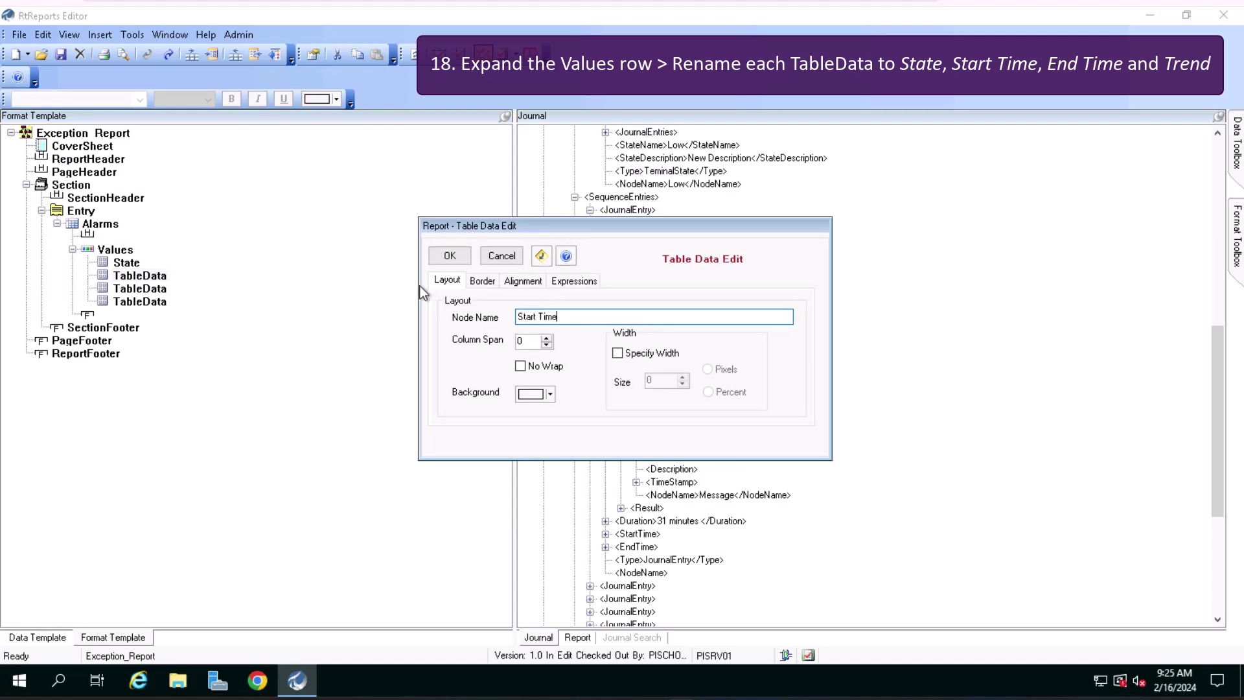
key(Return)
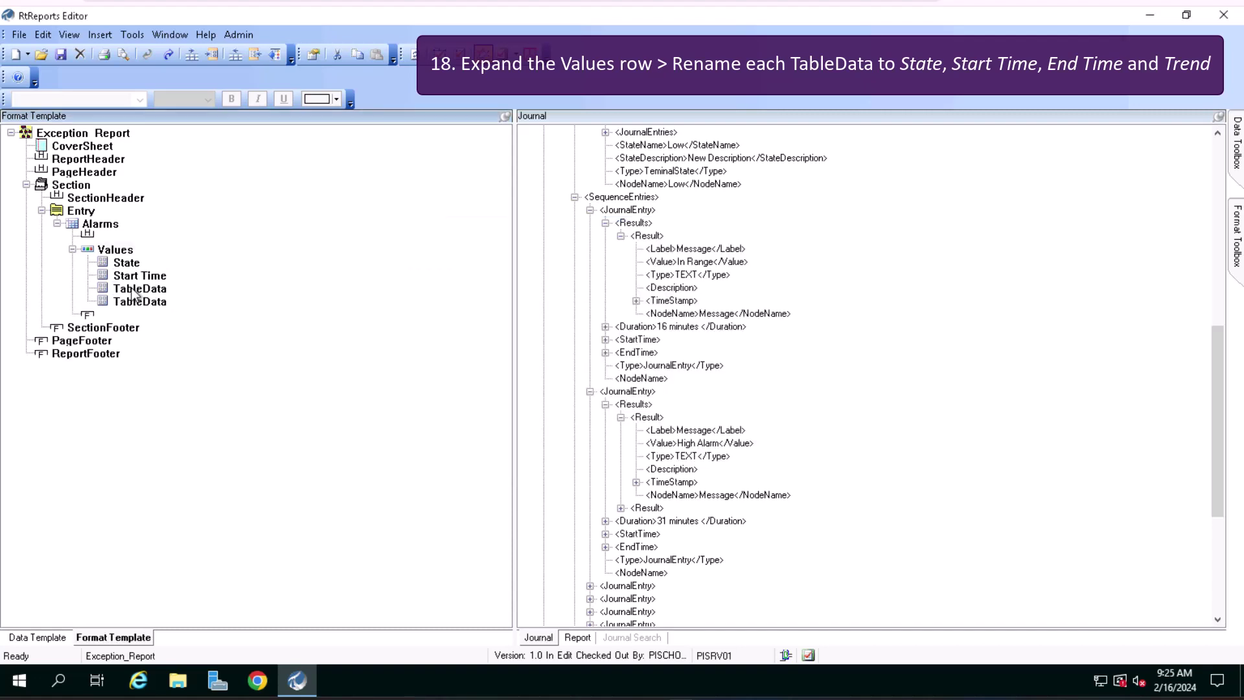
Step: Rename the remaining two Values cells to End Time and Trend
double_click(140, 289)
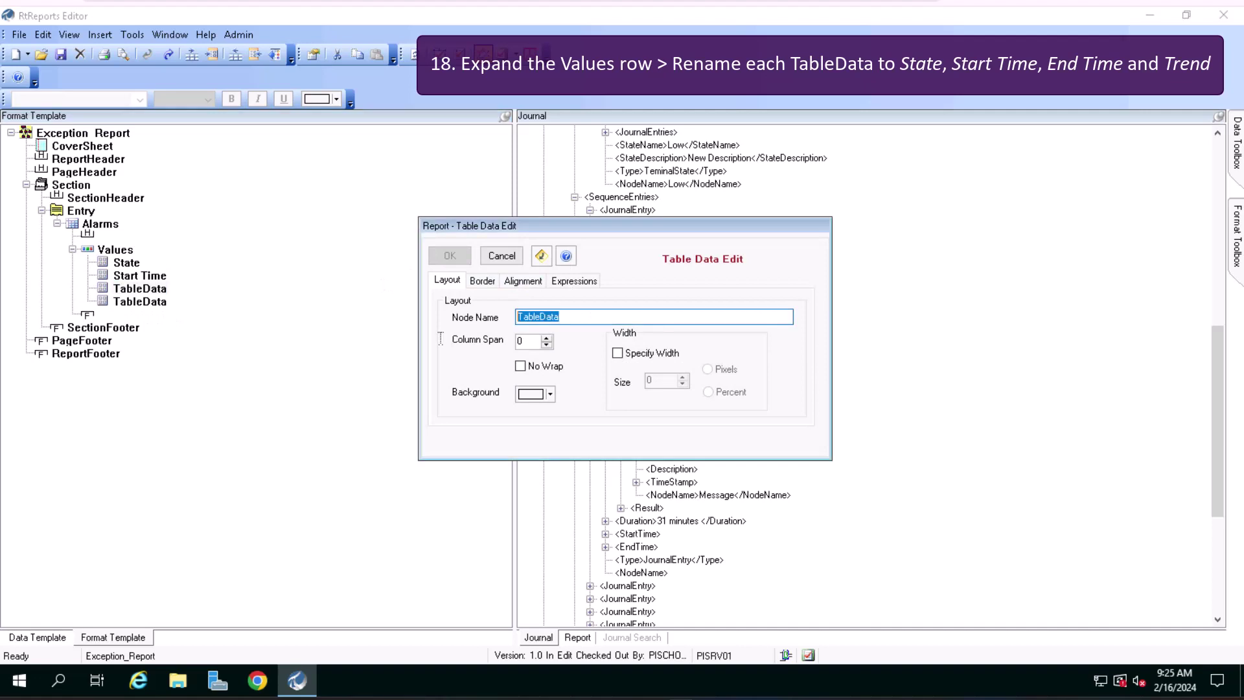
text(End Time)
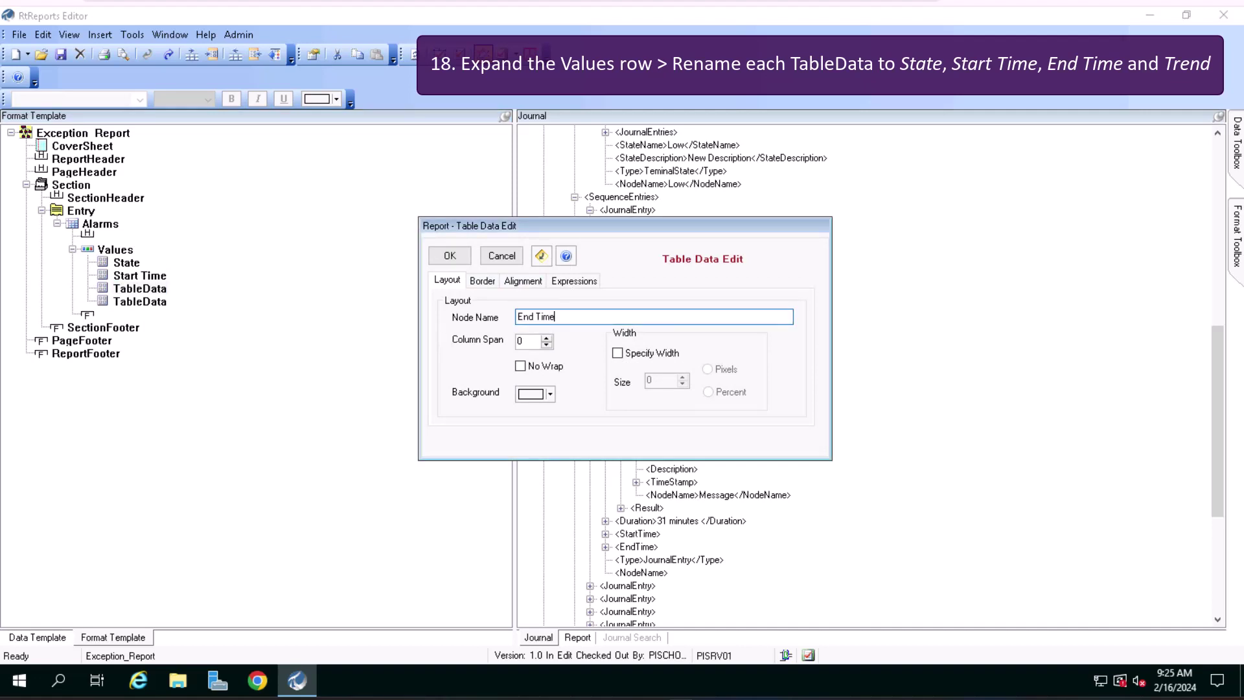
click(450, 257)
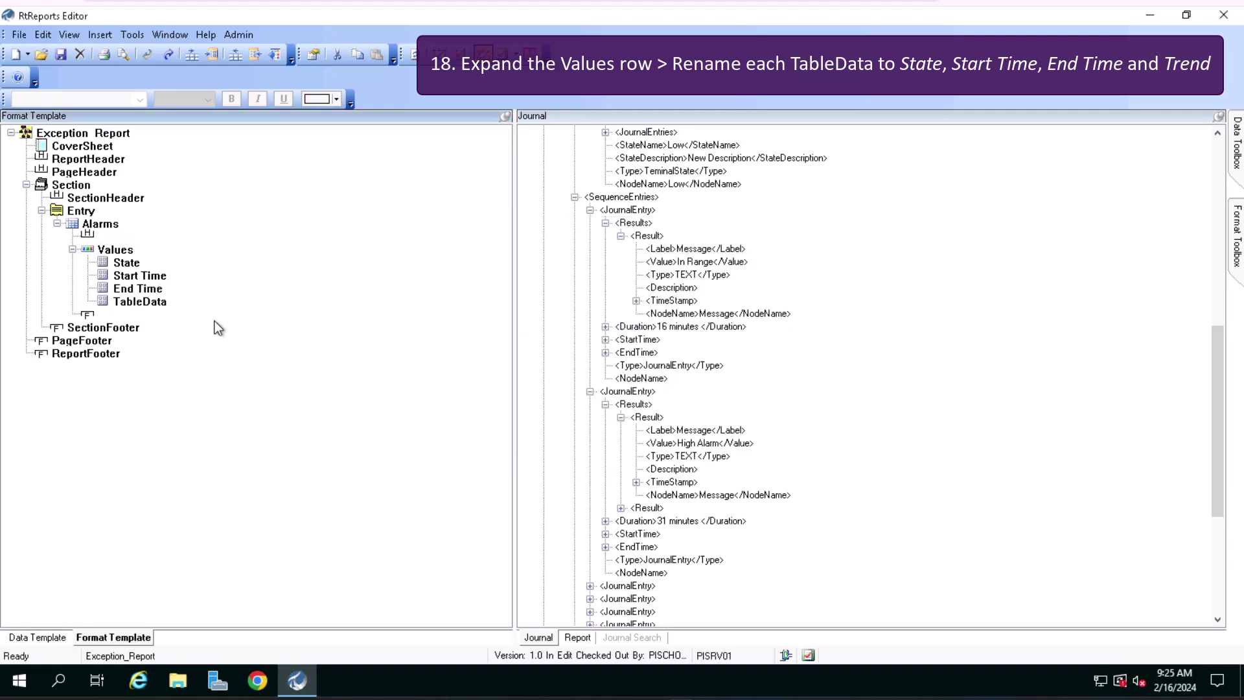
double_click(157, 303)
click(474, 320)
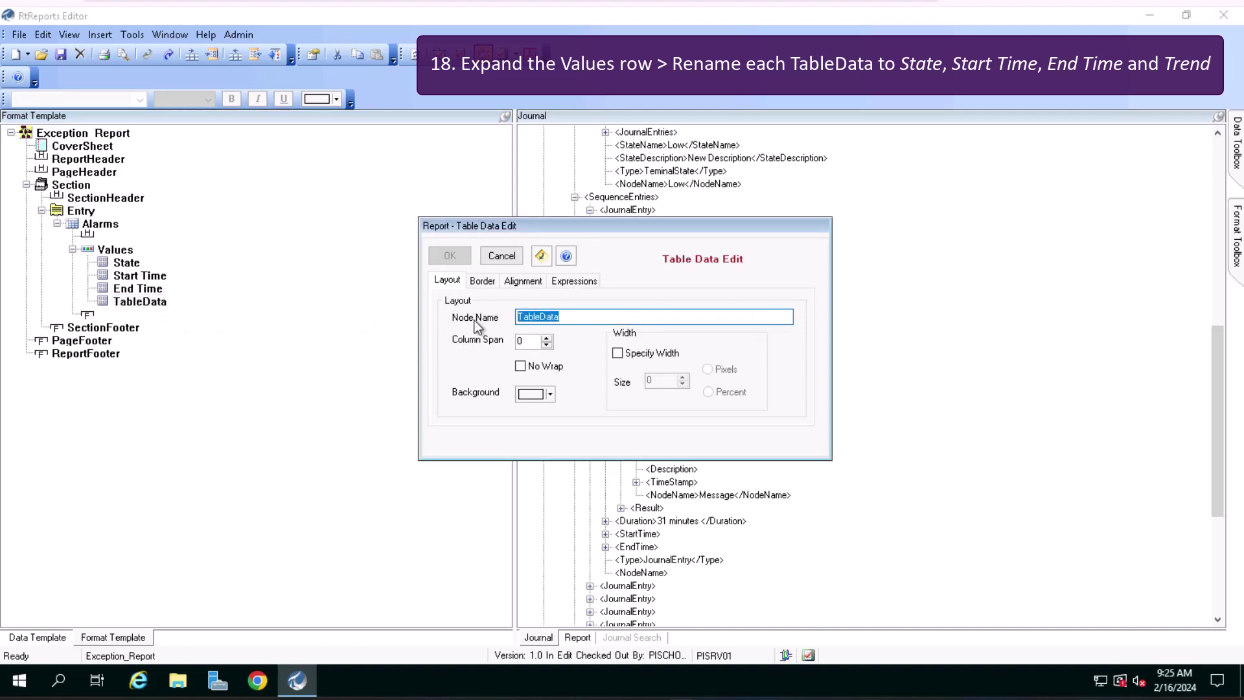
text(Trend)
click(446, 260)
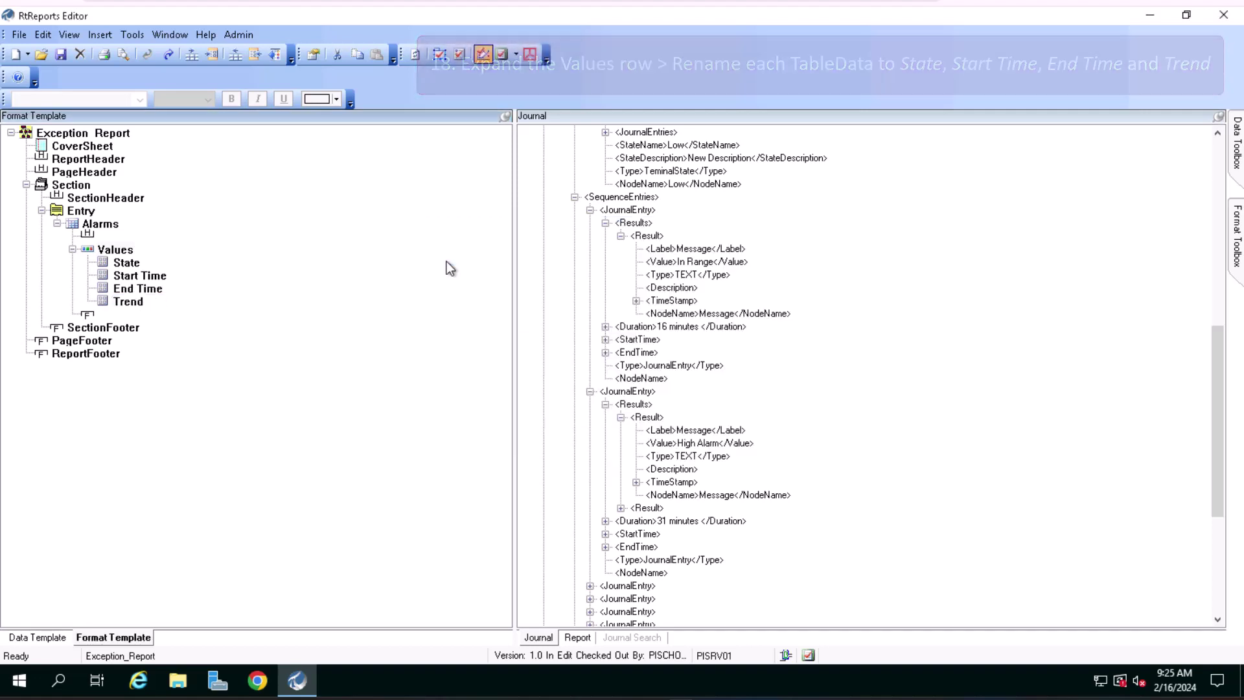
Step: Copy the Values row under the Alarms table header and rename the copy Labels
click(128, 254)
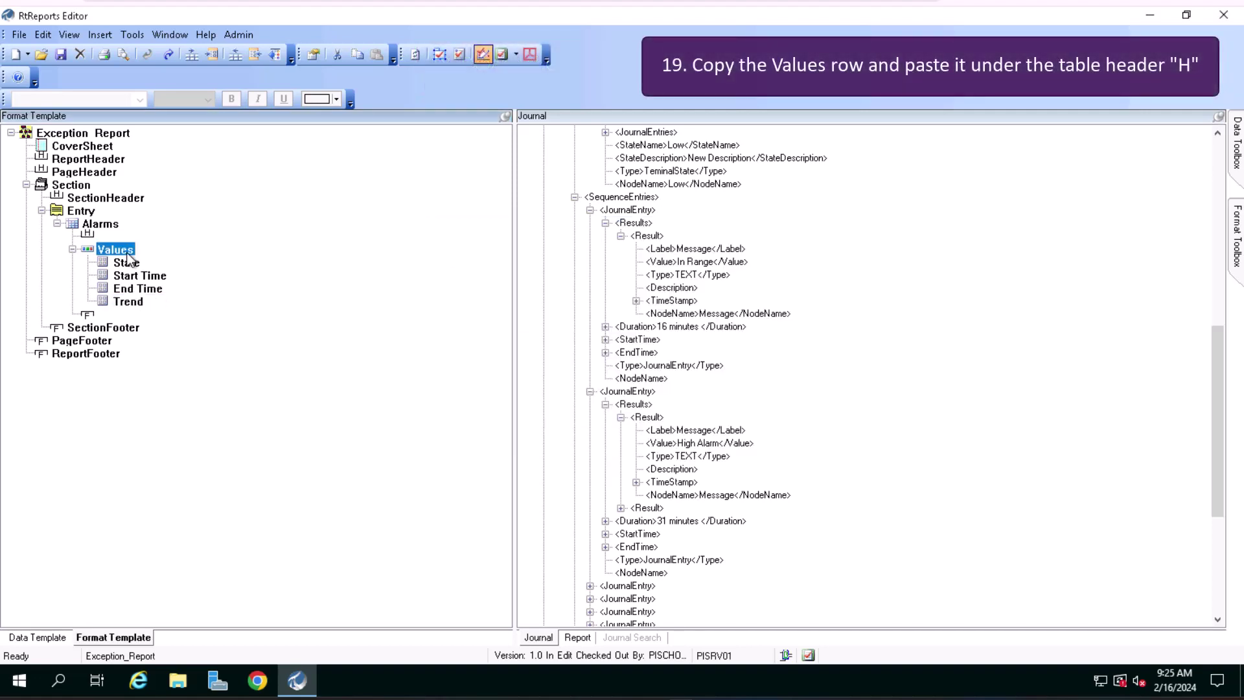
key(ctrl+c)
click(100, 237)
key(ctrl+v)
double_click(128, 253)
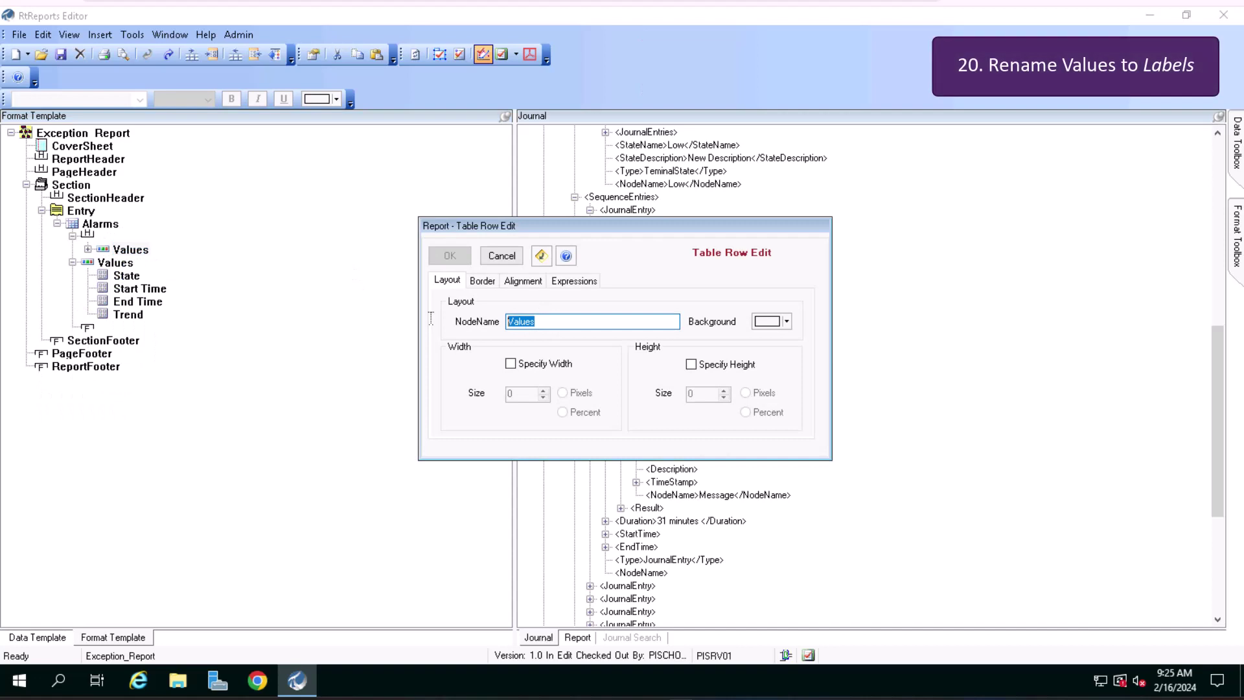
text(Labels)
click(464, 259)
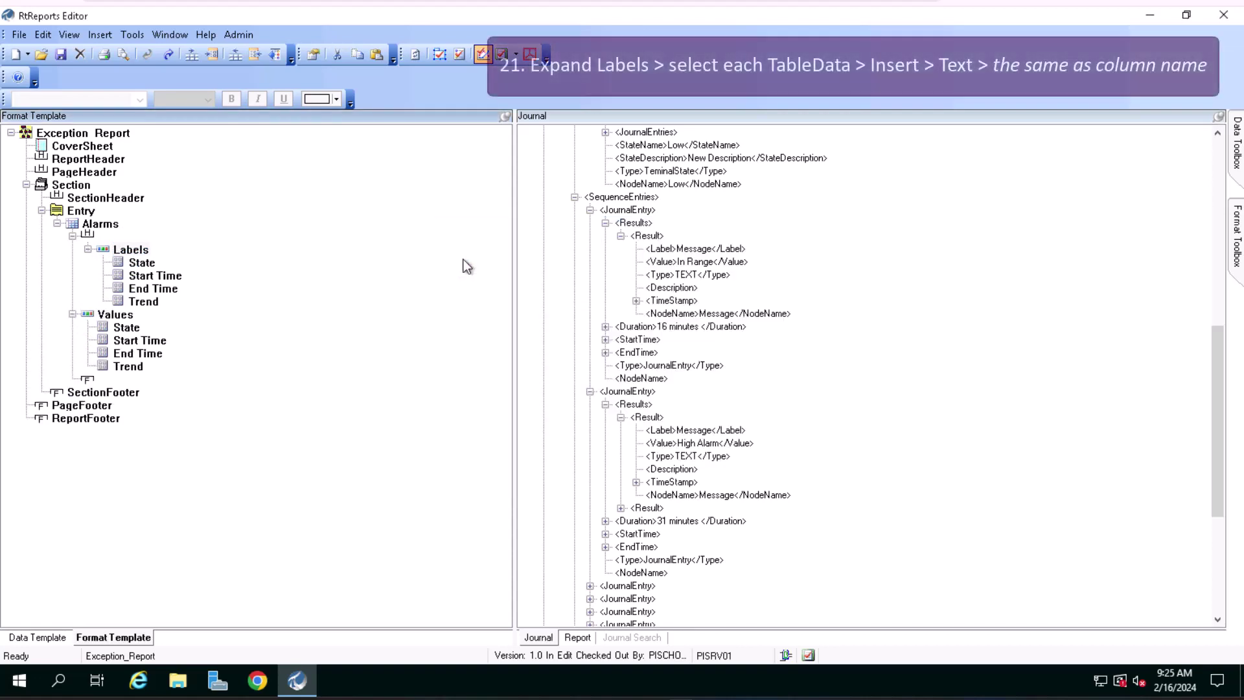
Step: Add text items 'State' and 'Start Time' to the first two Labels cells
click(141, 263)
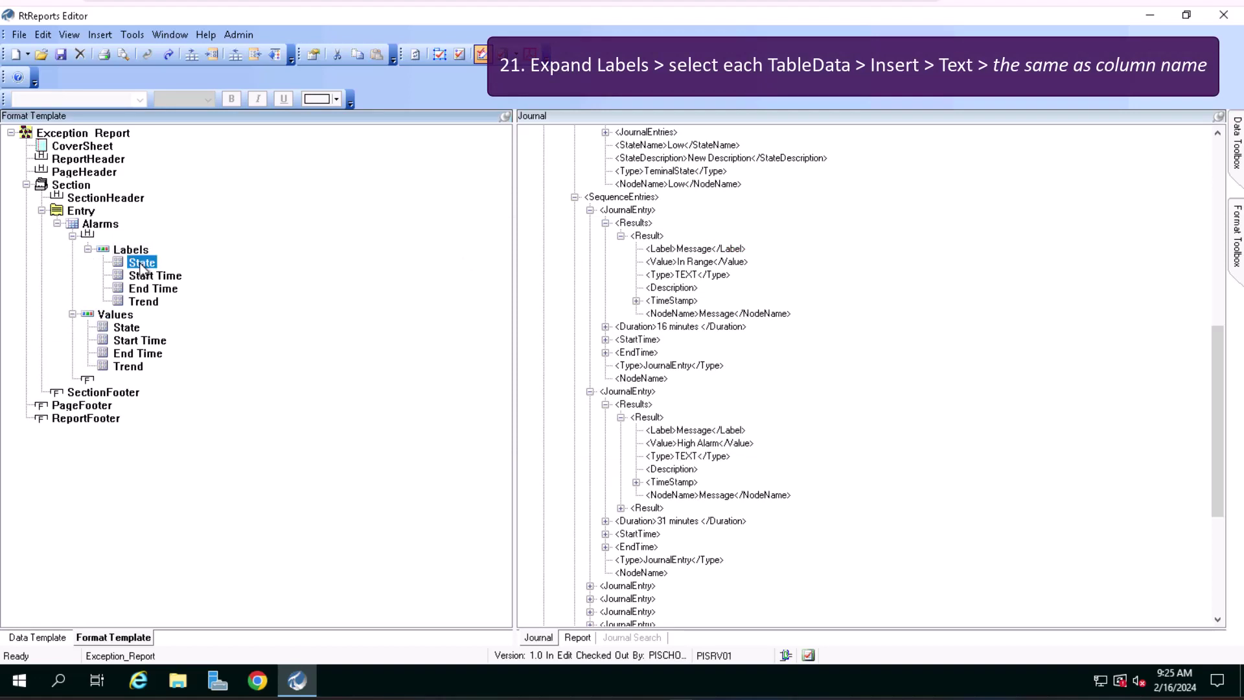
right_click(141, 266)
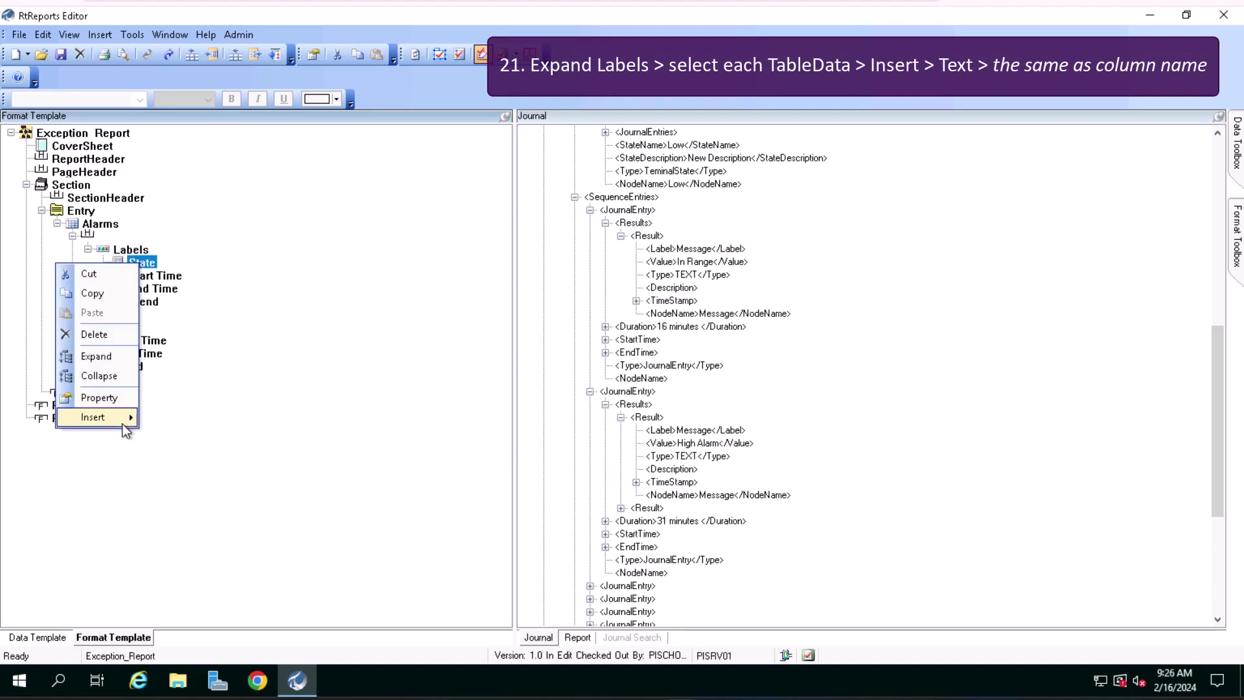
mouse_move(97, 417)
click(173, 377)
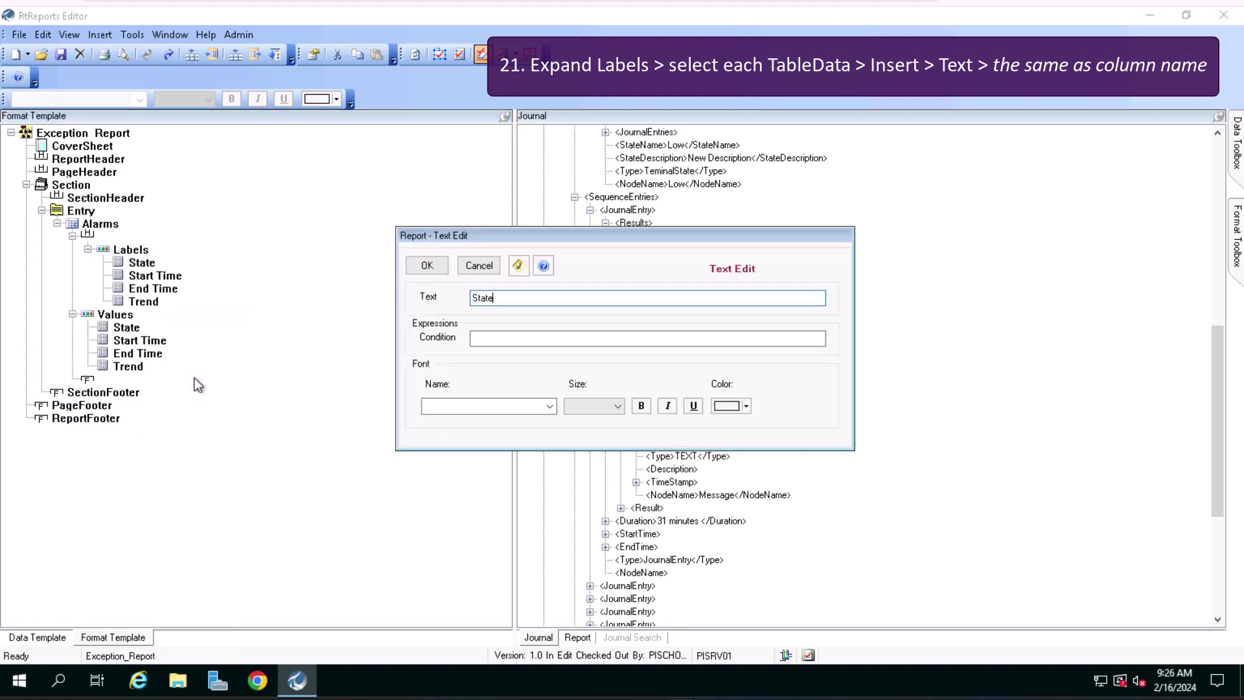
click(426, 267)
click(172, 288)
right_click(170, 289)
mouse_move(151, 451)
click(236, 377)
text(Start Time)
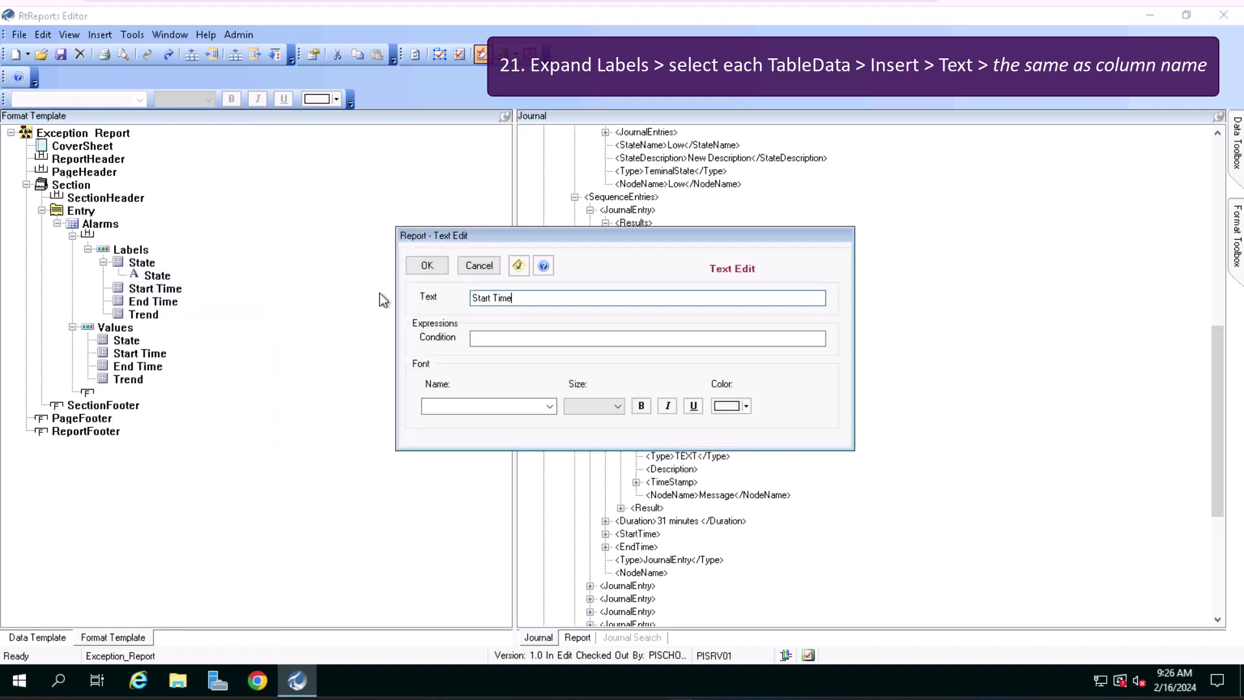
click(426, 266)
Step: Add text items 'End Time' and 'Trend' to the last two Labels cells
click(165, 314)
right_click(166, 315)
mouse_move(155, 469)
click(222, 378)
text(End Time)
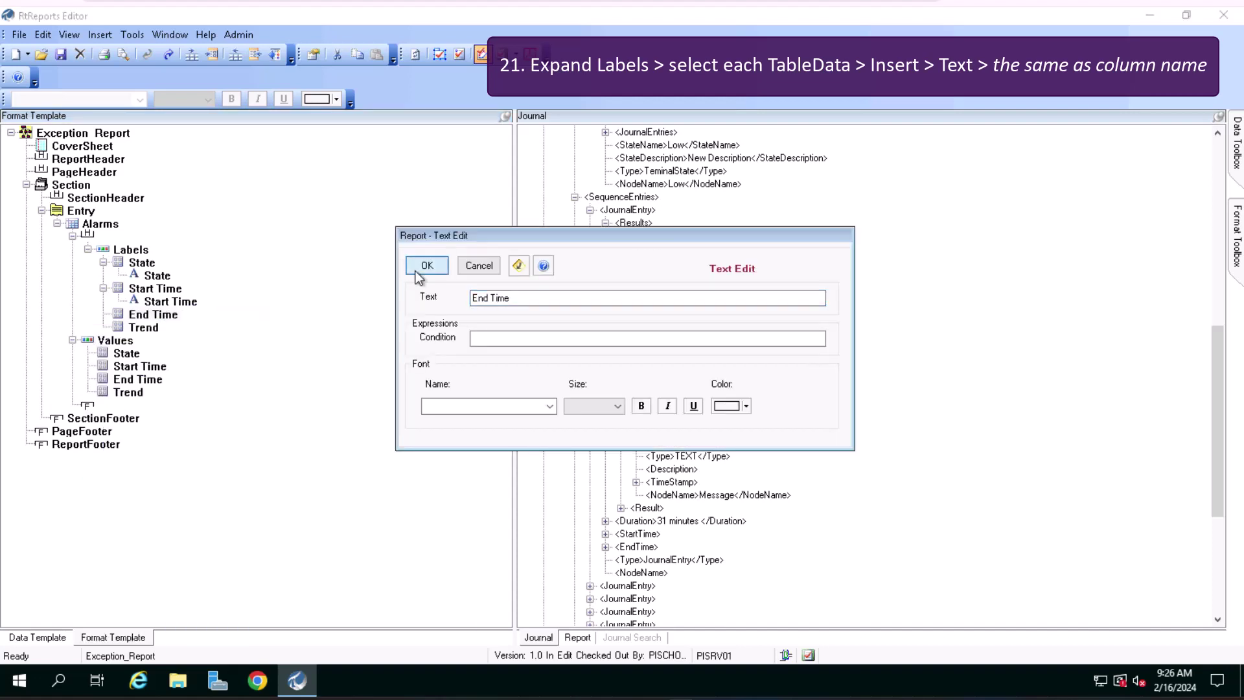
click(416, 270)
click(147, 340)
right_click(150, 340)
mouse_move(120, 496)
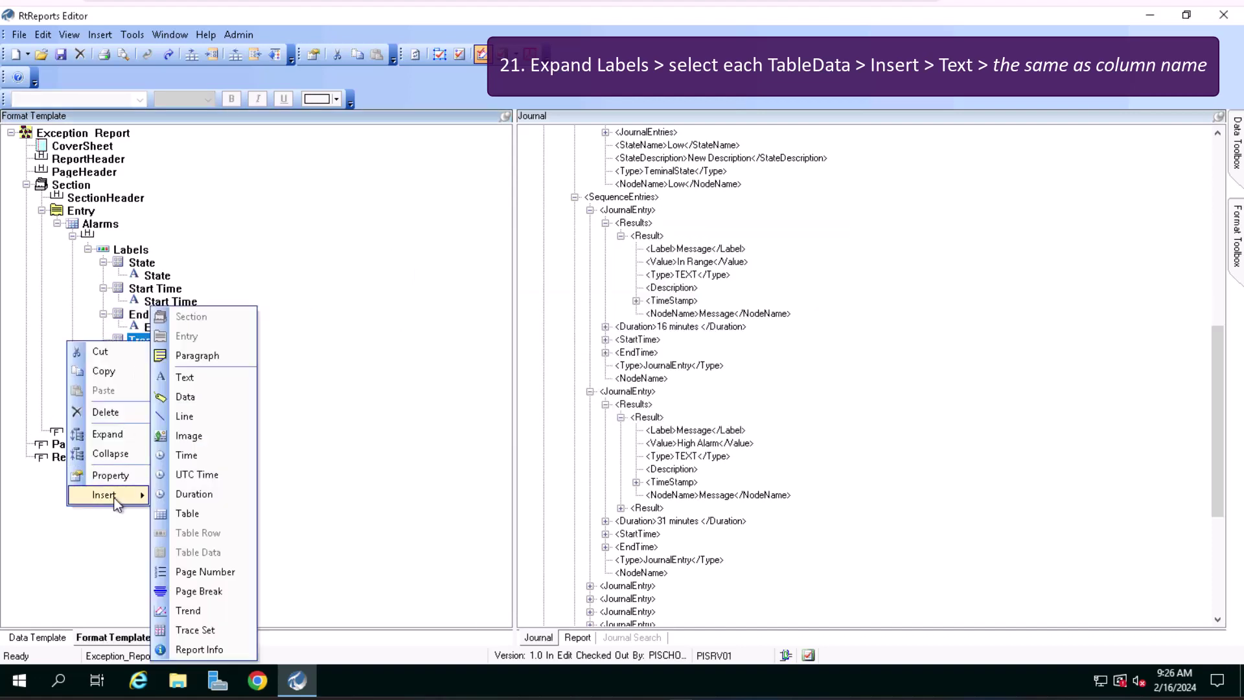
click(243, 380)
text(Trend)
click(426, 264)
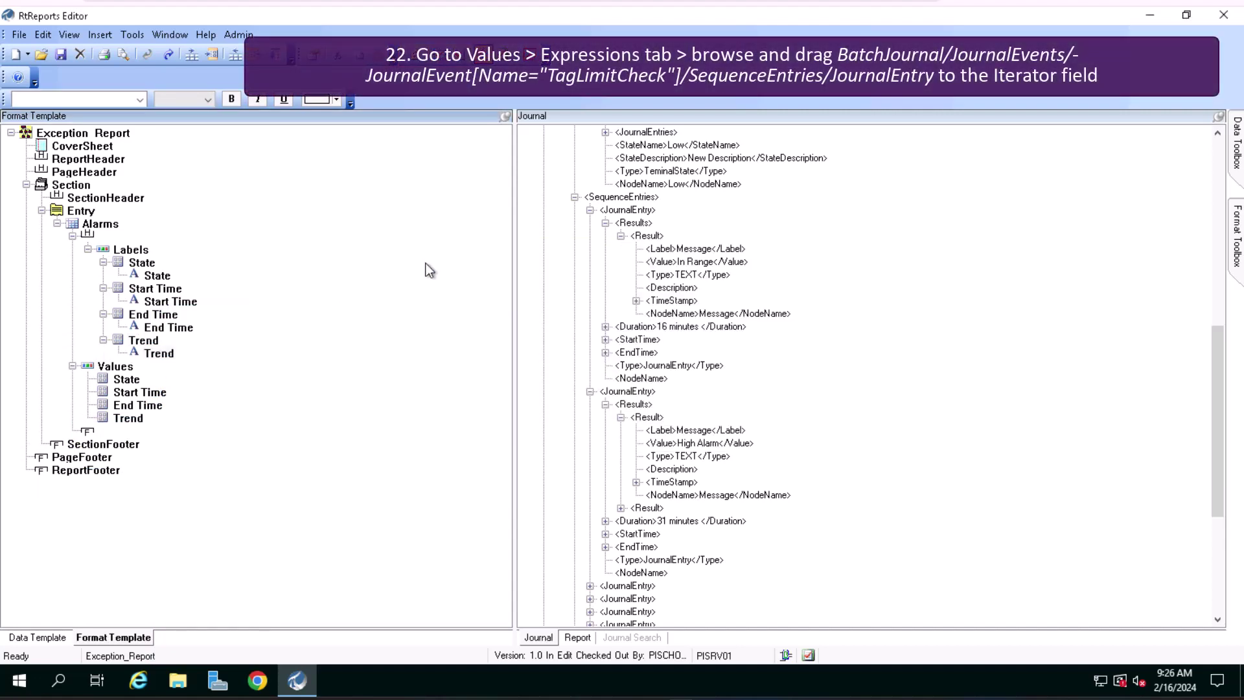
Step: Set the Values row's Iterator to TagLimitCheck's SequenceEntries/JournalEntry path
double_click(127, 366)
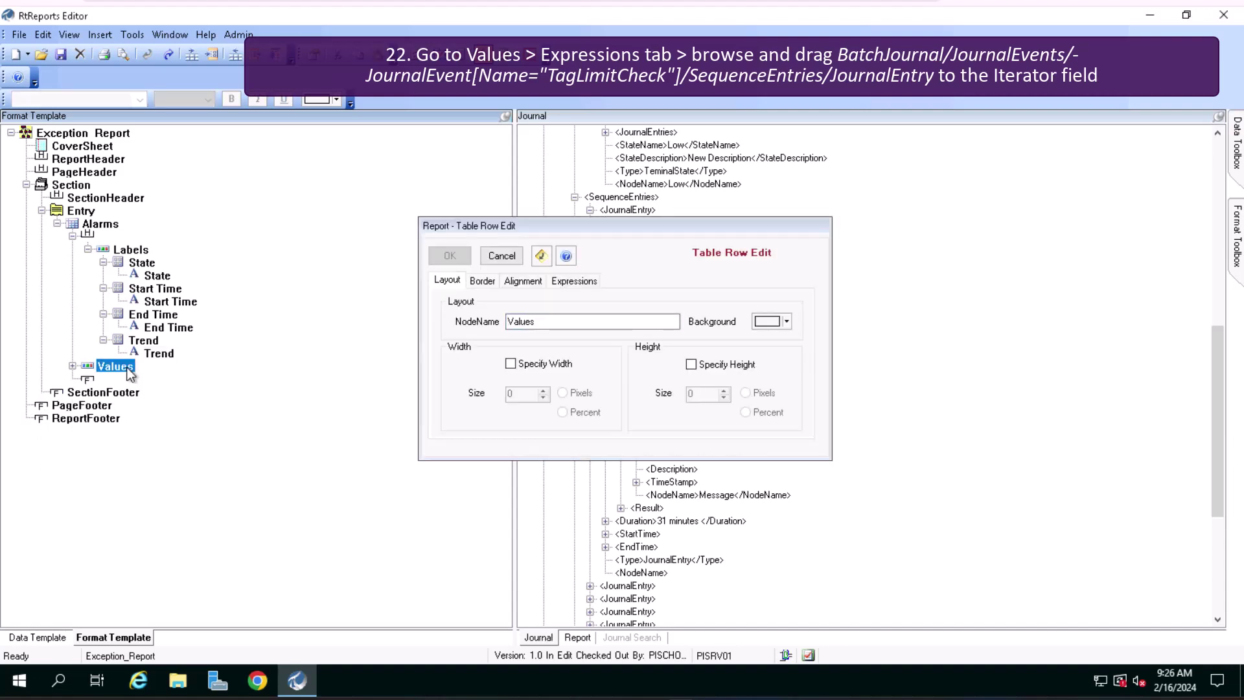
click(568, 282)
drag(635, 227, 329, 213)
scroll(635, 462, up, 10)
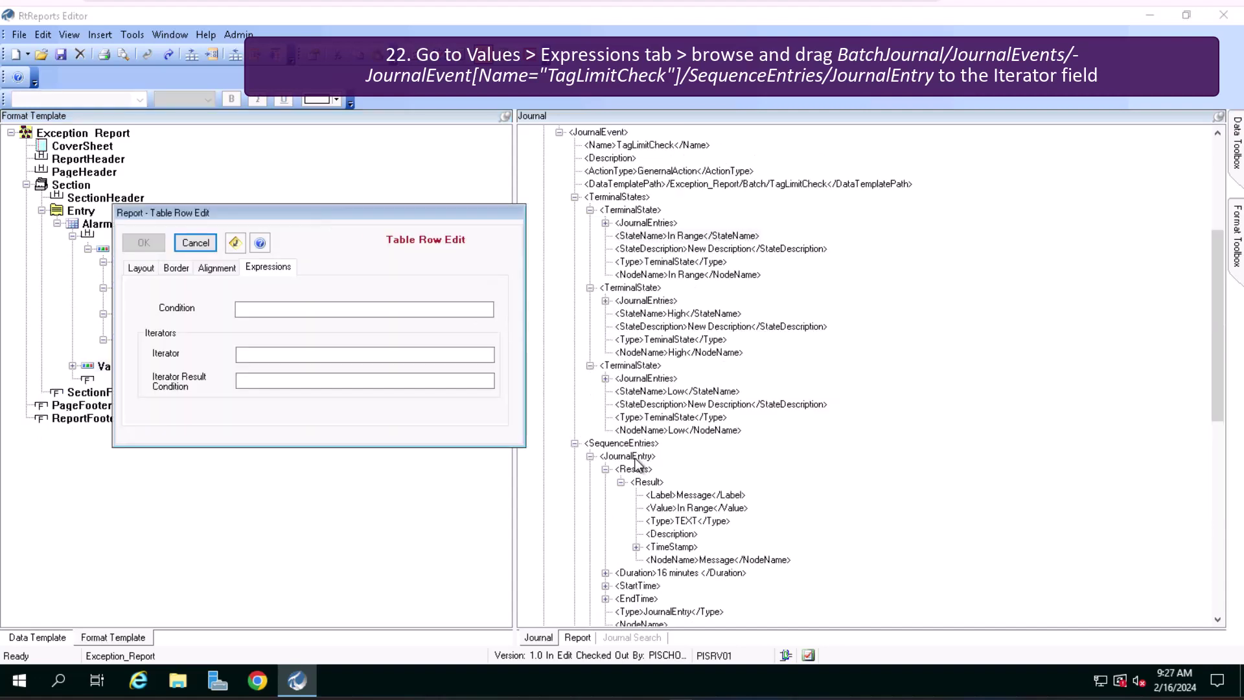
drag(637, 463, 337, 358)
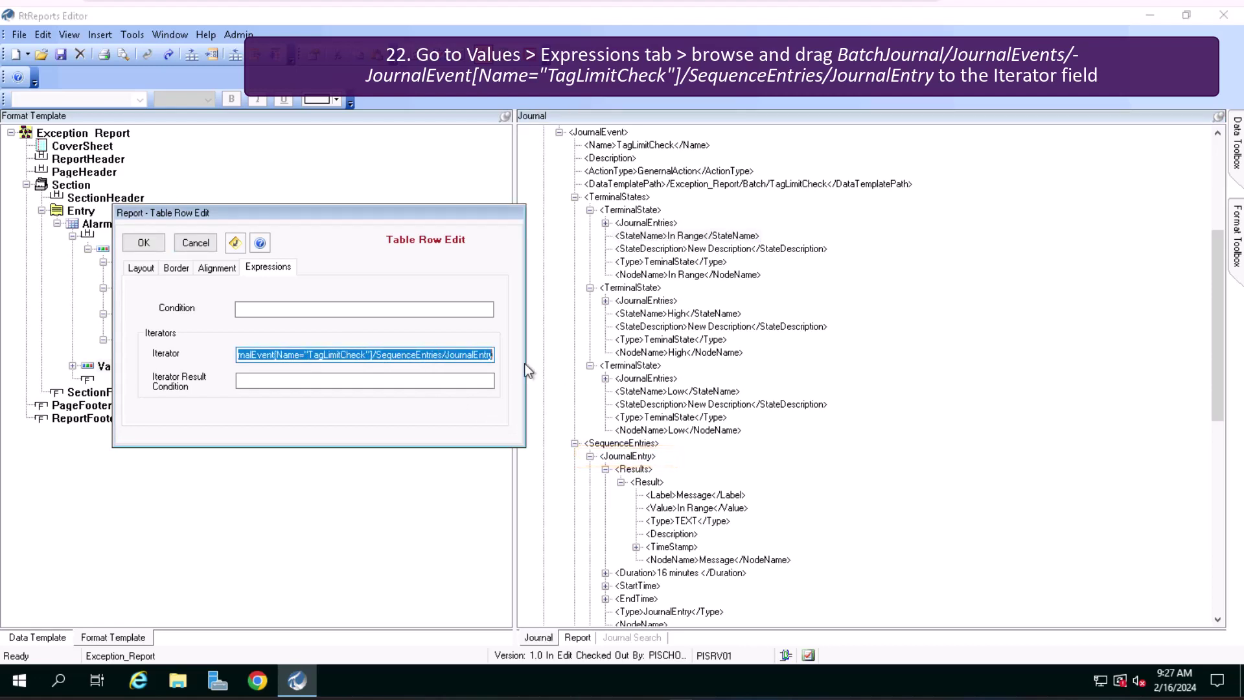
click(141, 244)
Step: Add a Data item to the State cell sourced from Results/Result[Label="Message"]/Value
click(127, 263)
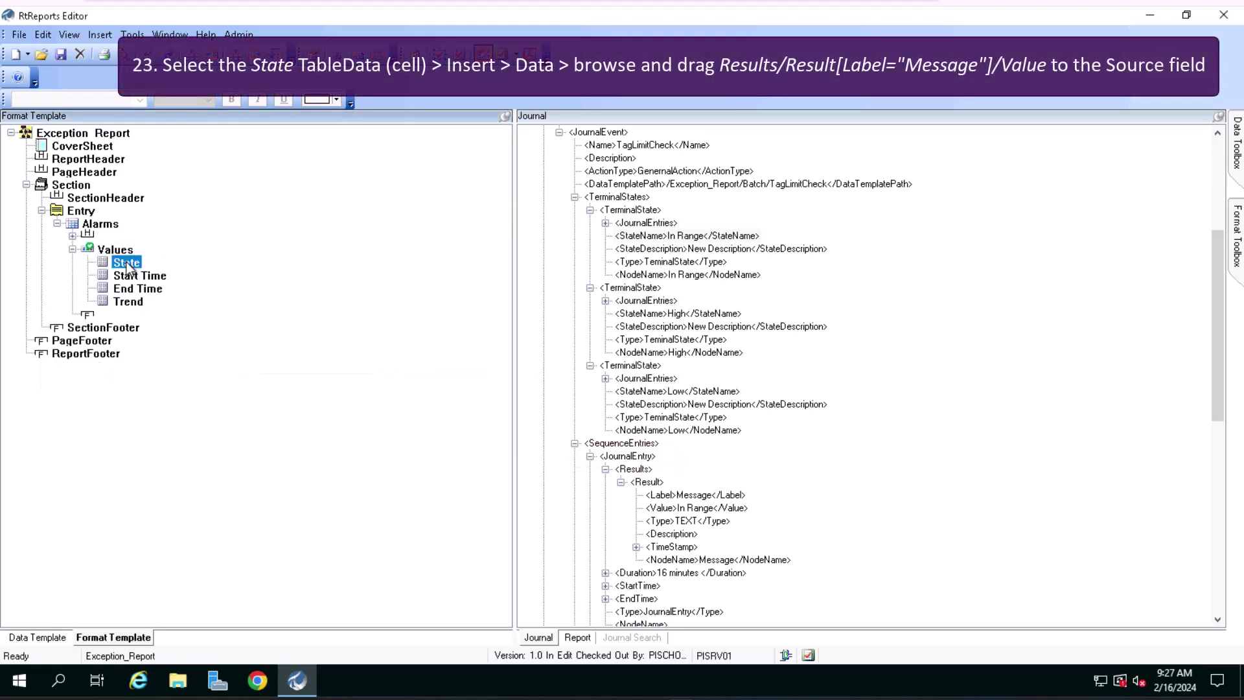
right_click(128, 265)
mouse_move(97, 416)
click(189, 398)
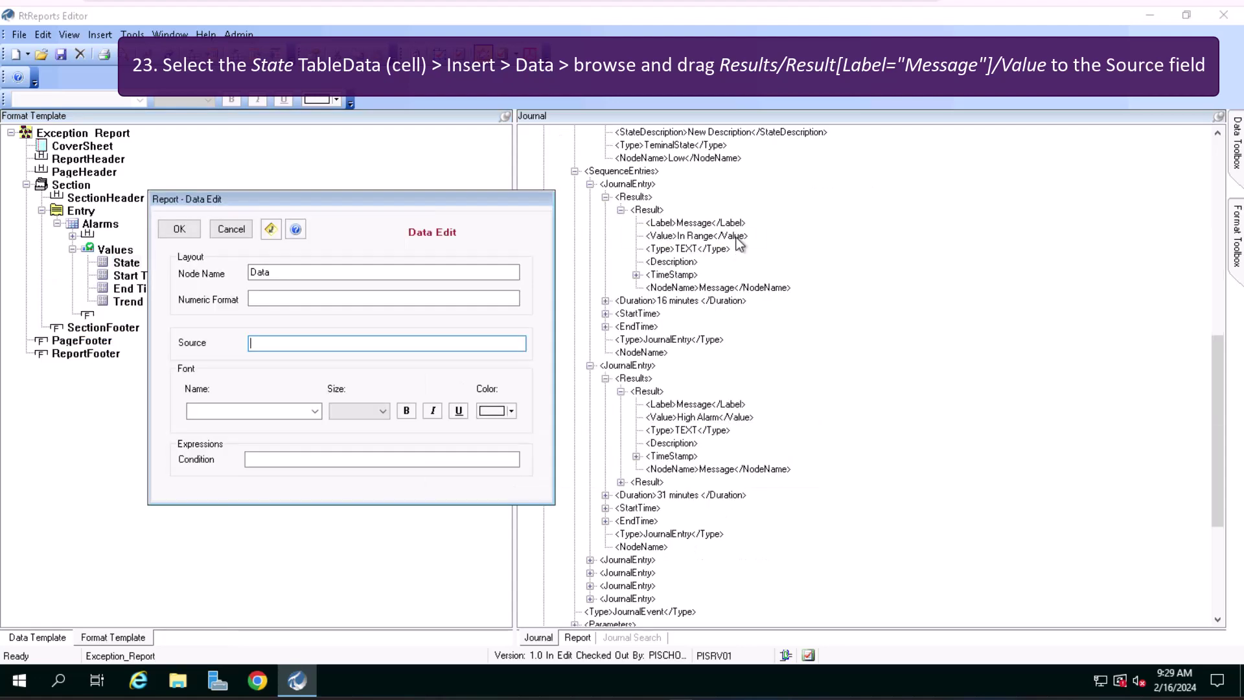
mouse_move(739, 243)
mouse_down()
mouse_move(356, 256)
mouse_move(350, 344)
mouse_up()
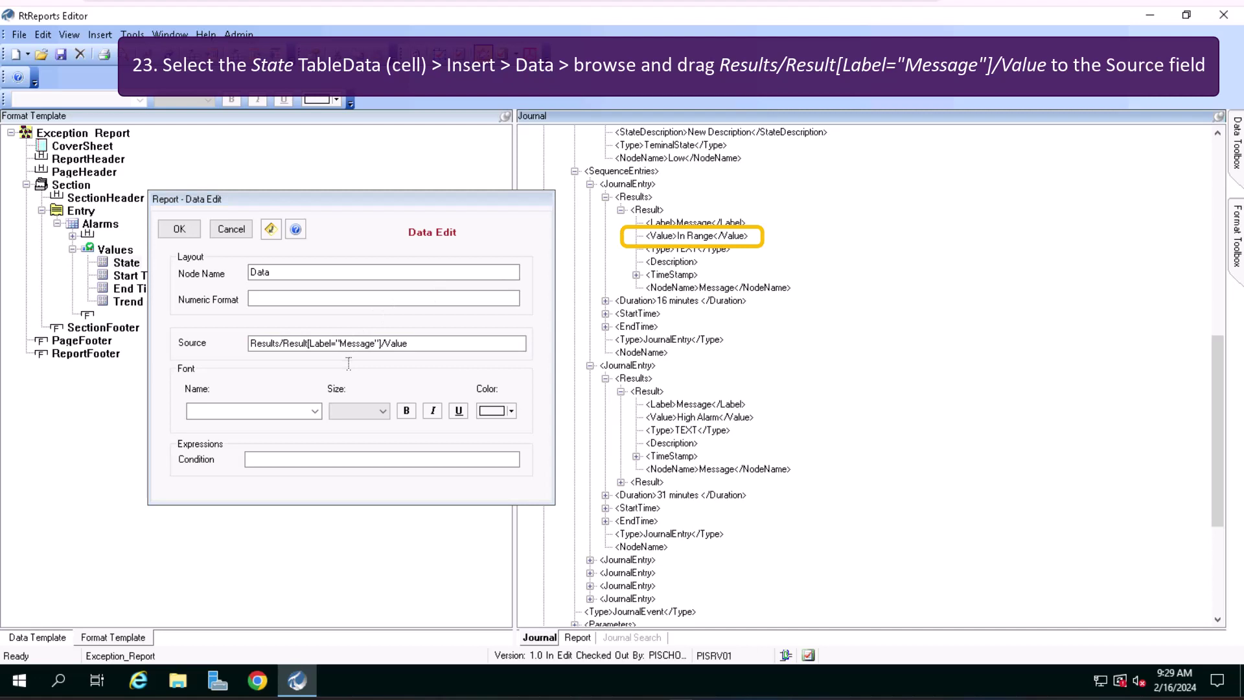
click(178, 229)
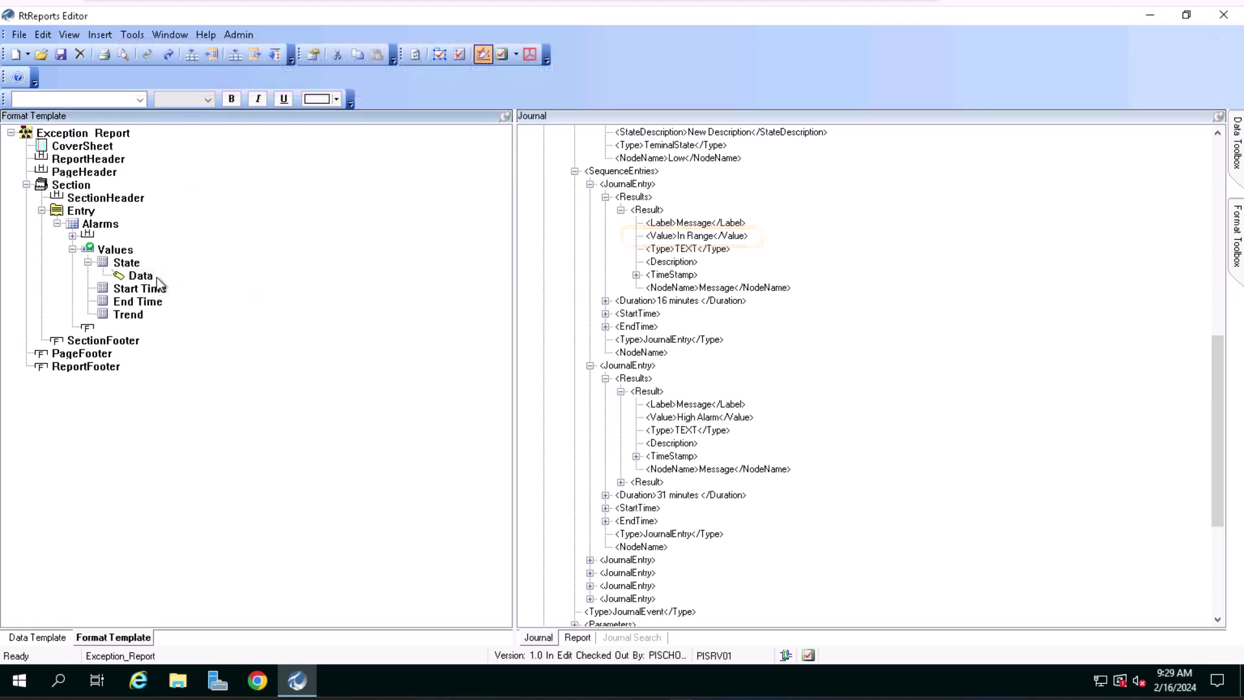
Step: Add a UTC Time item to the Start Time cell sourced from StartTime/UTCSeconds
click(154, 290)
right_click(159, 297)
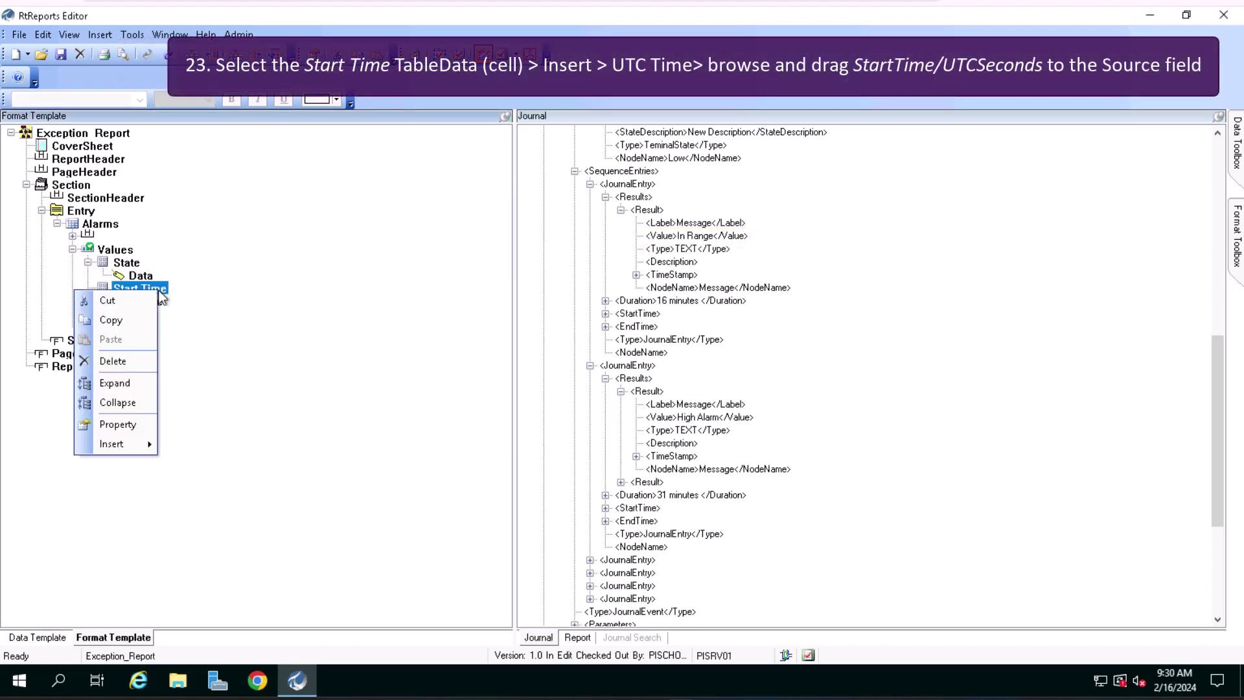
mouse_move(127, 441)
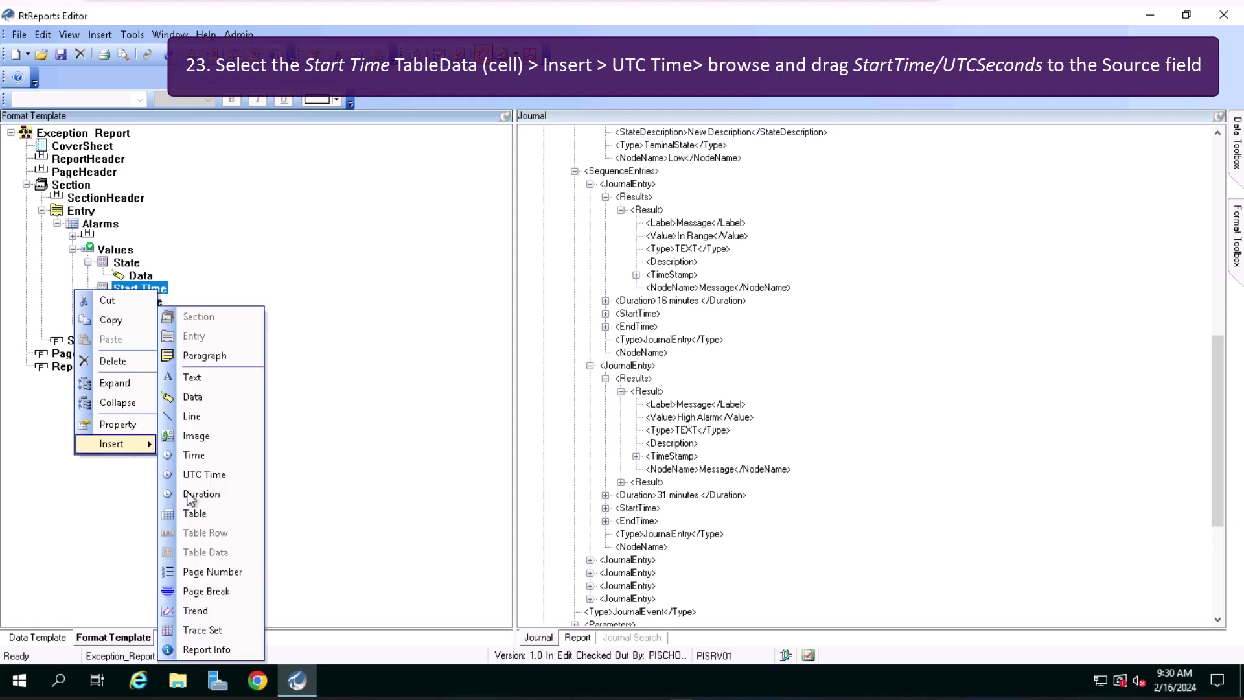
click(199, 477)
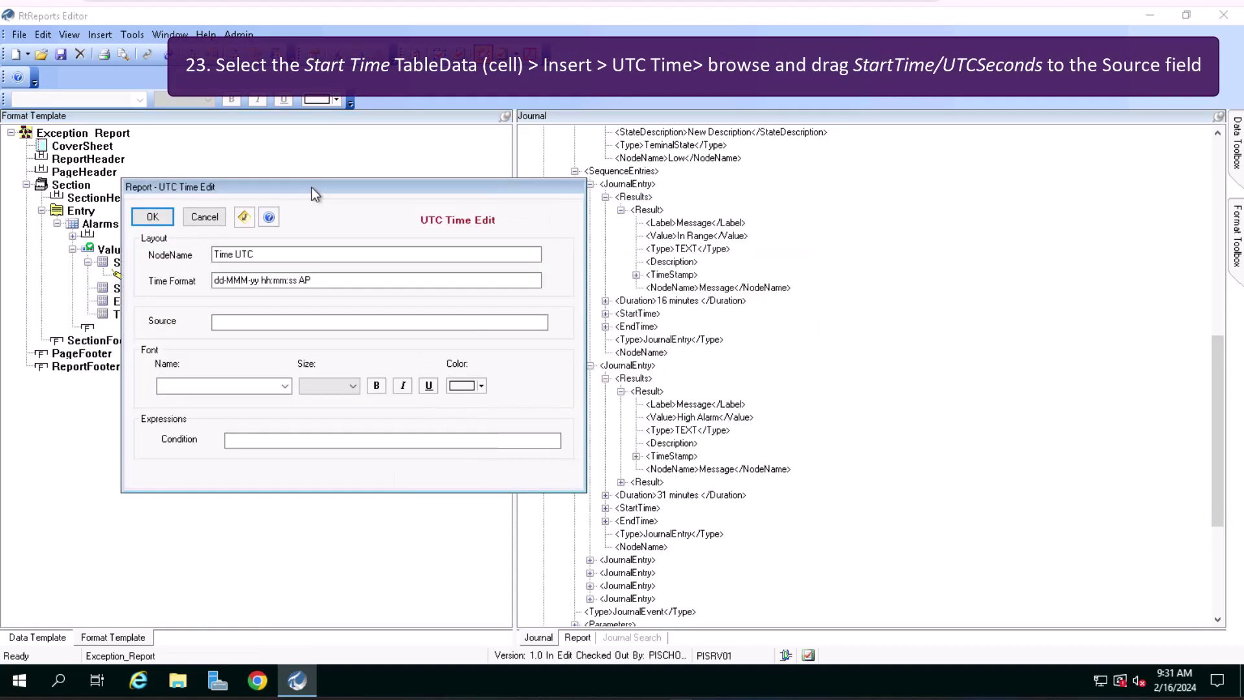
click(606, 313)
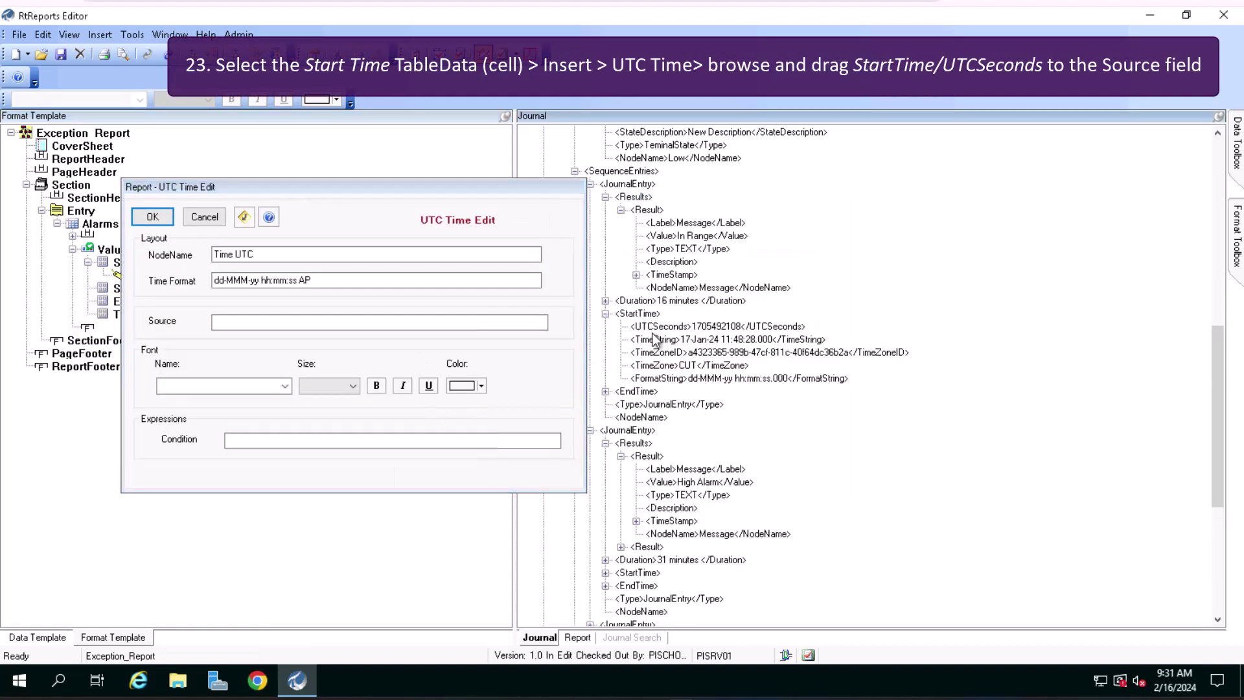
drag(439, 322, 400, 323)
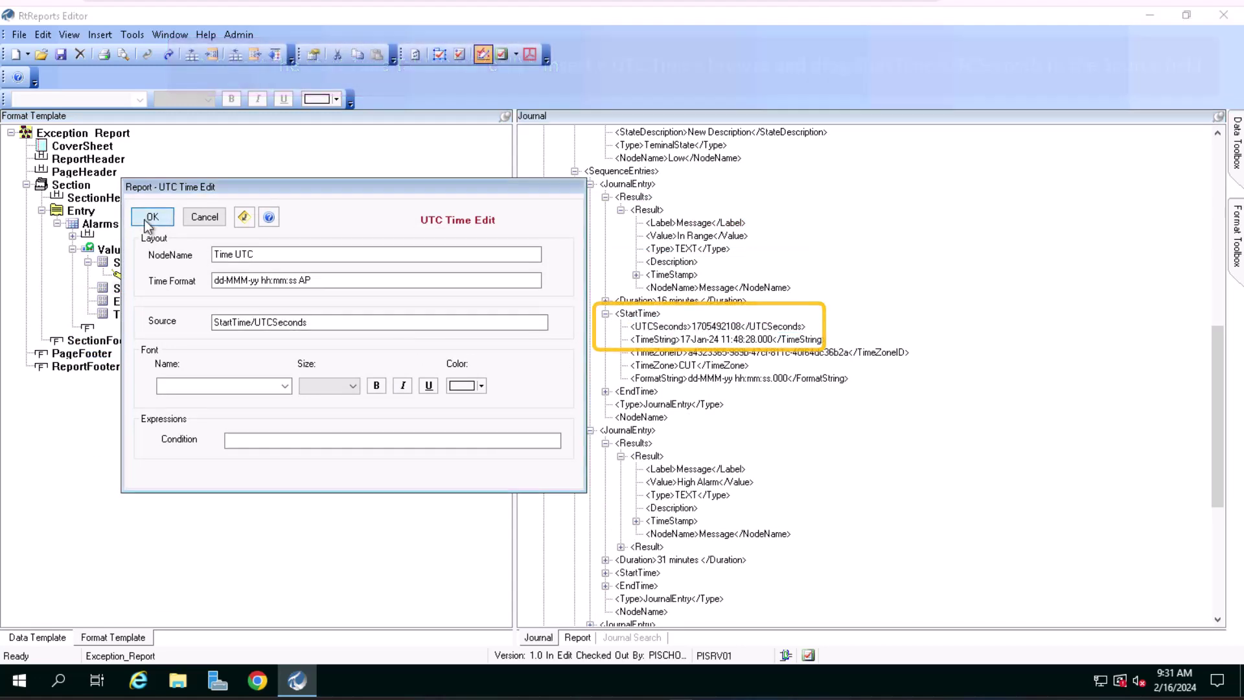
click(152, 216)
Step: Add a UTC Time item to the End Time cell sourced from EndTime/UTCSeconds
click(142, 314)
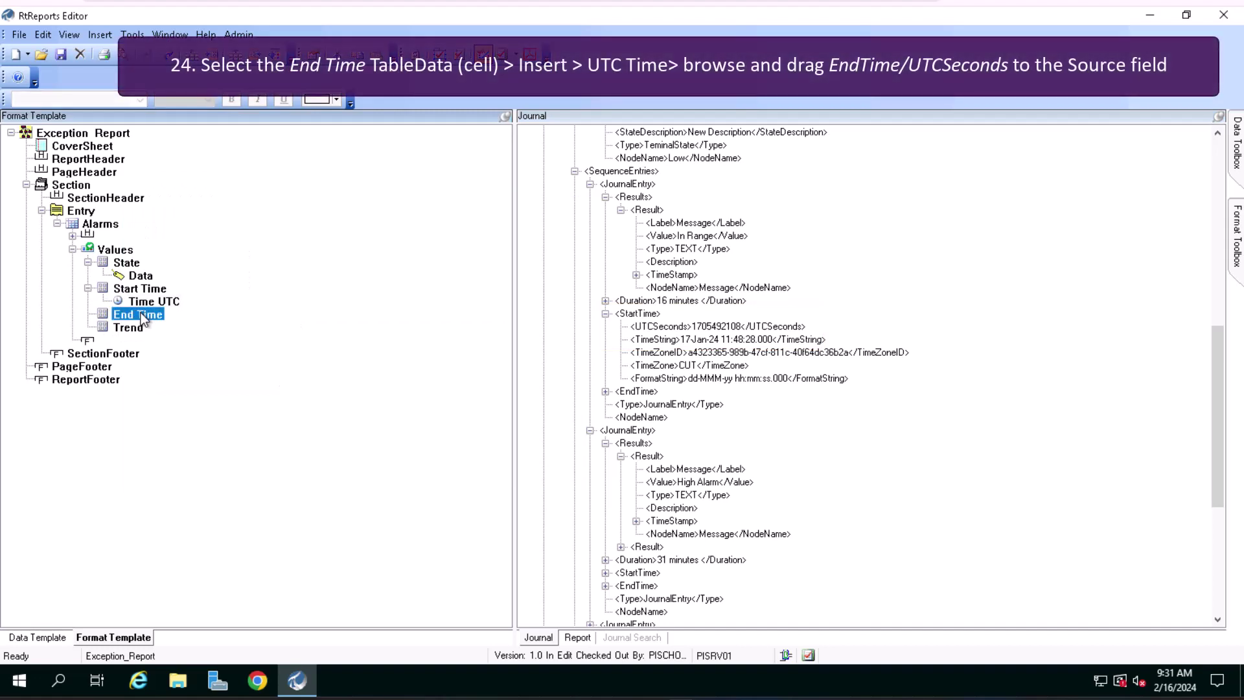
right_click(141, 312)
mouse_move(99, 542)
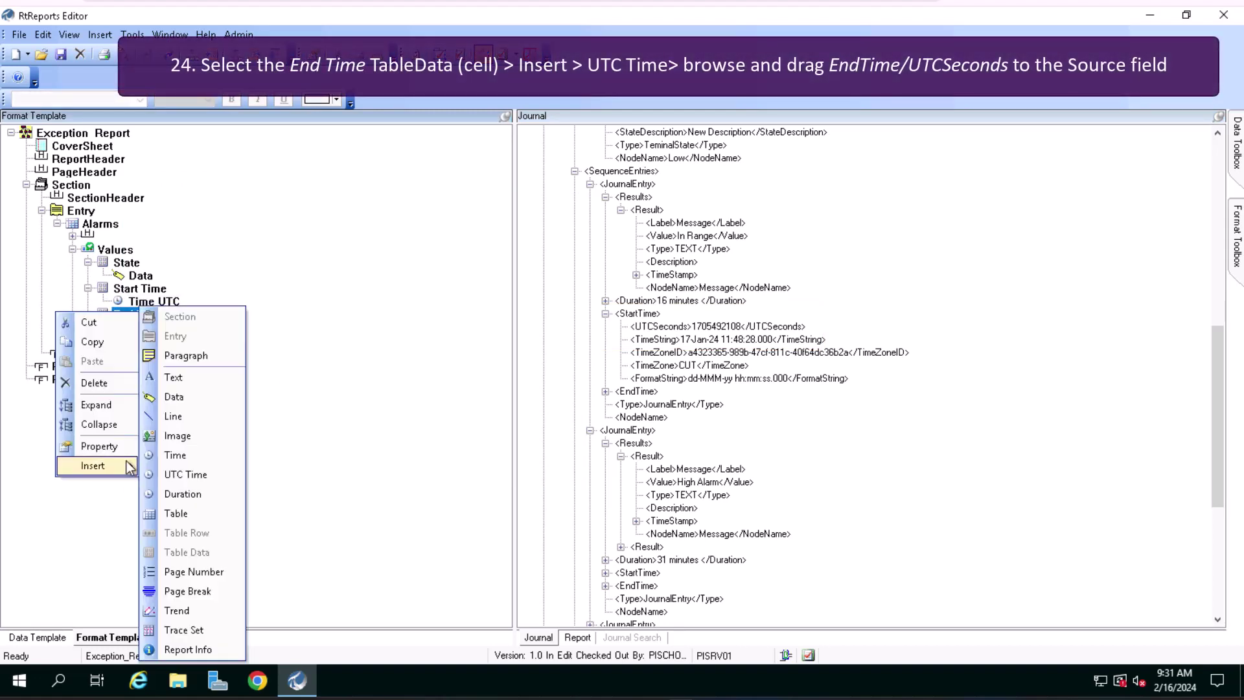
click(161, 475)
drag(559, 193, 290, 182)
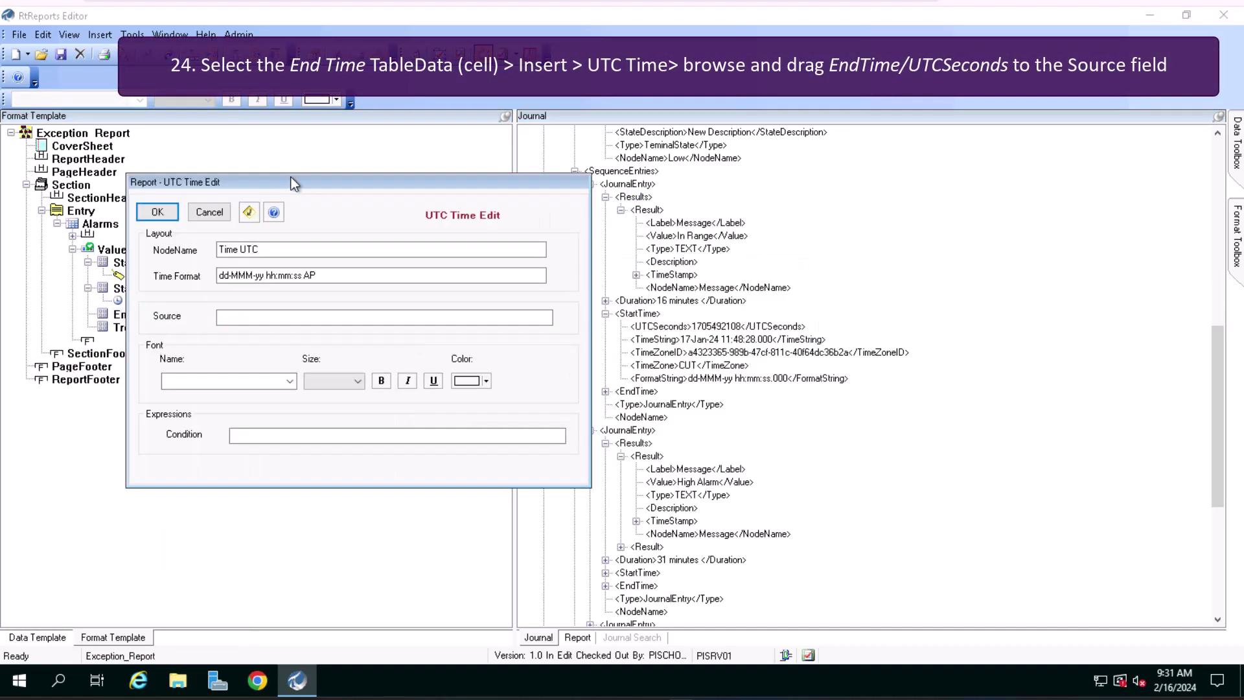
click(605, 392)
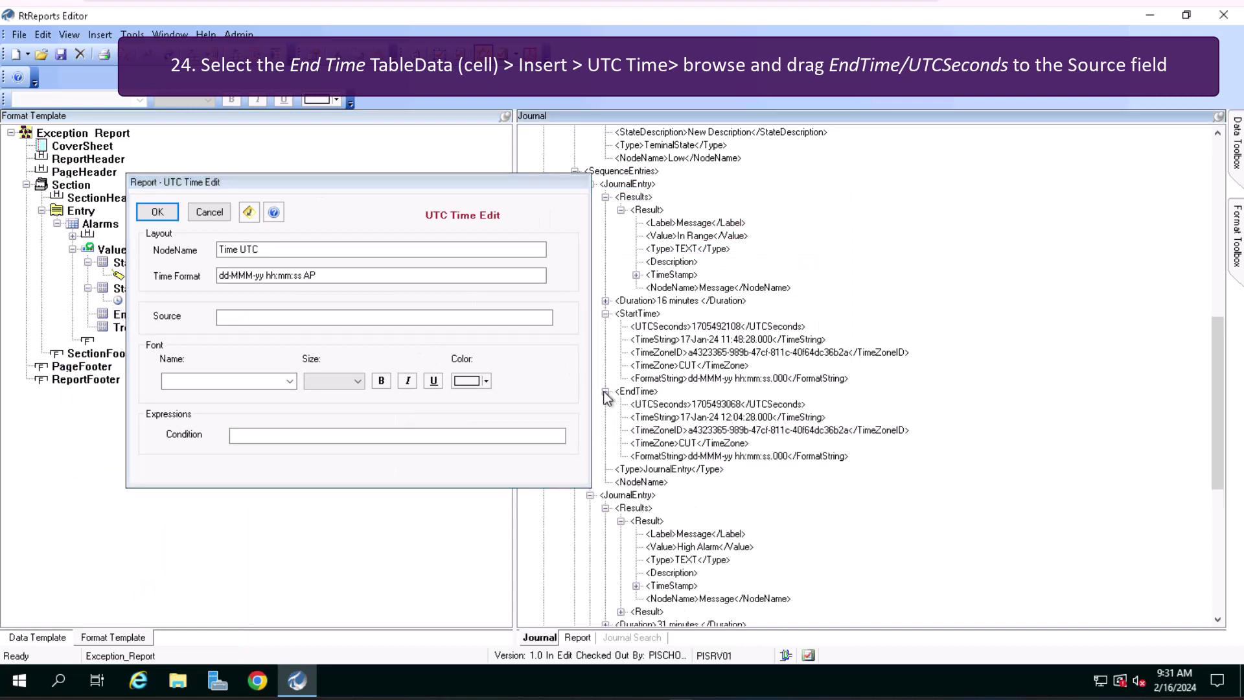
drag(656, 404, 438, 324)
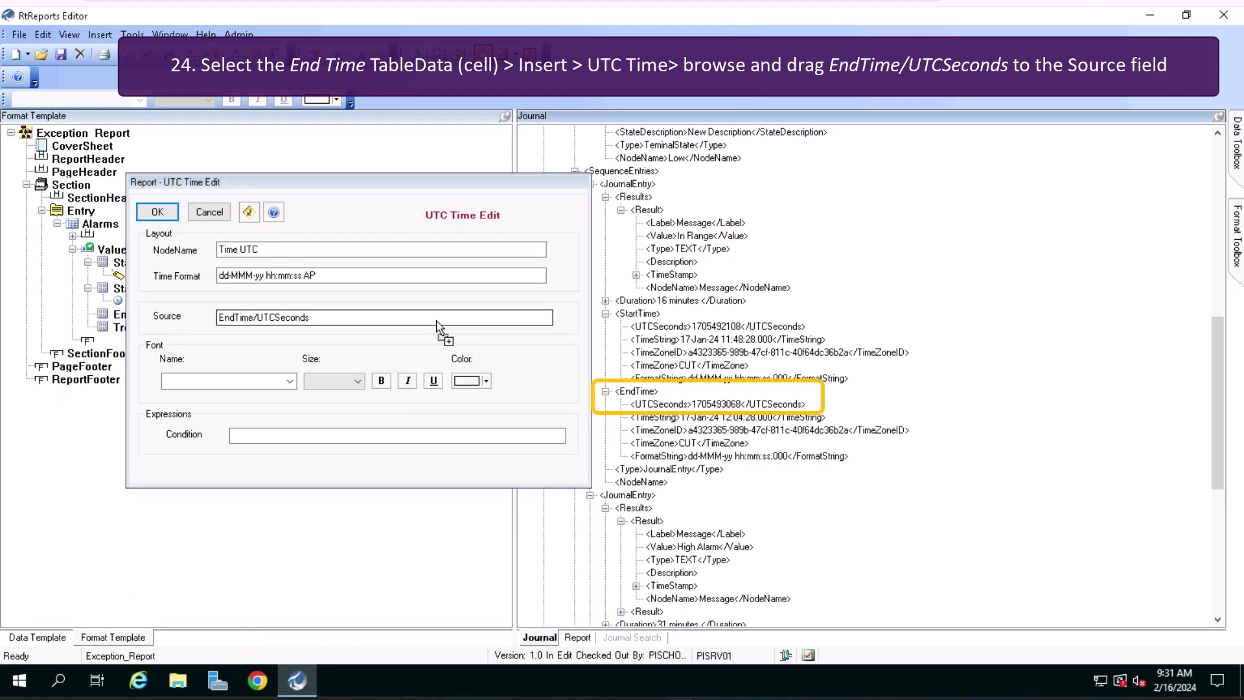
click(165, 209)
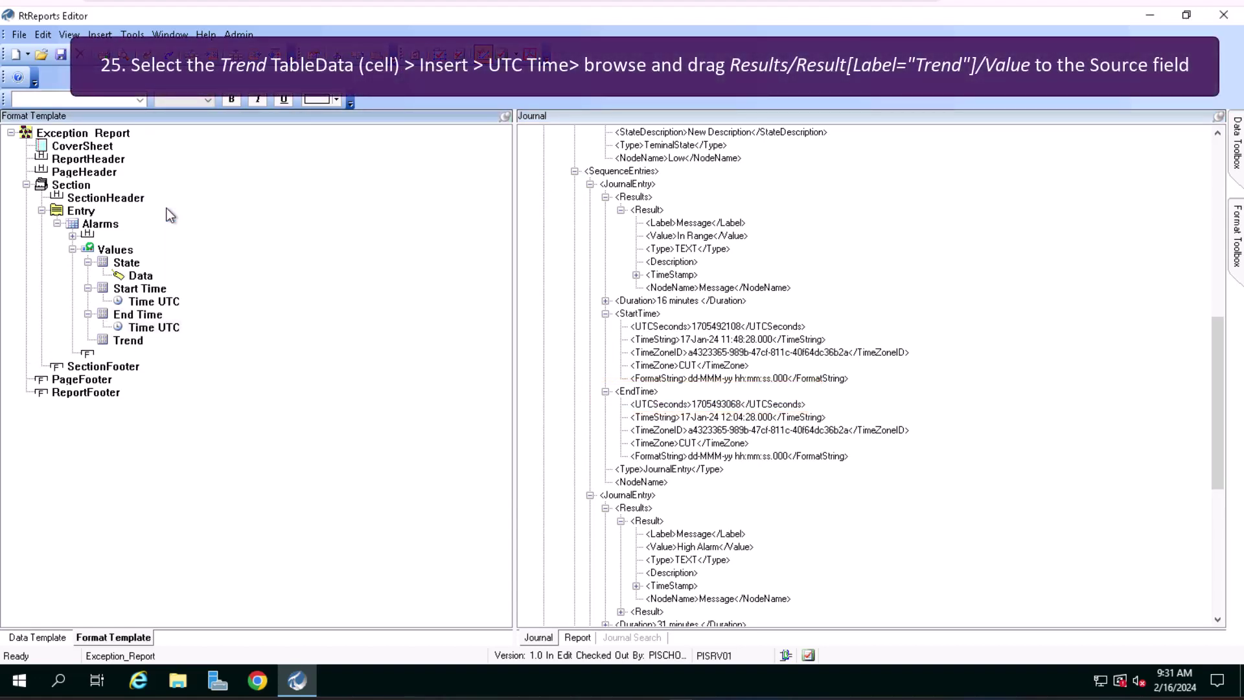
Step: Add a Trend item to the Trend cell sourced from Results/Result[Label="Trend"]/Value
click(138, 344)
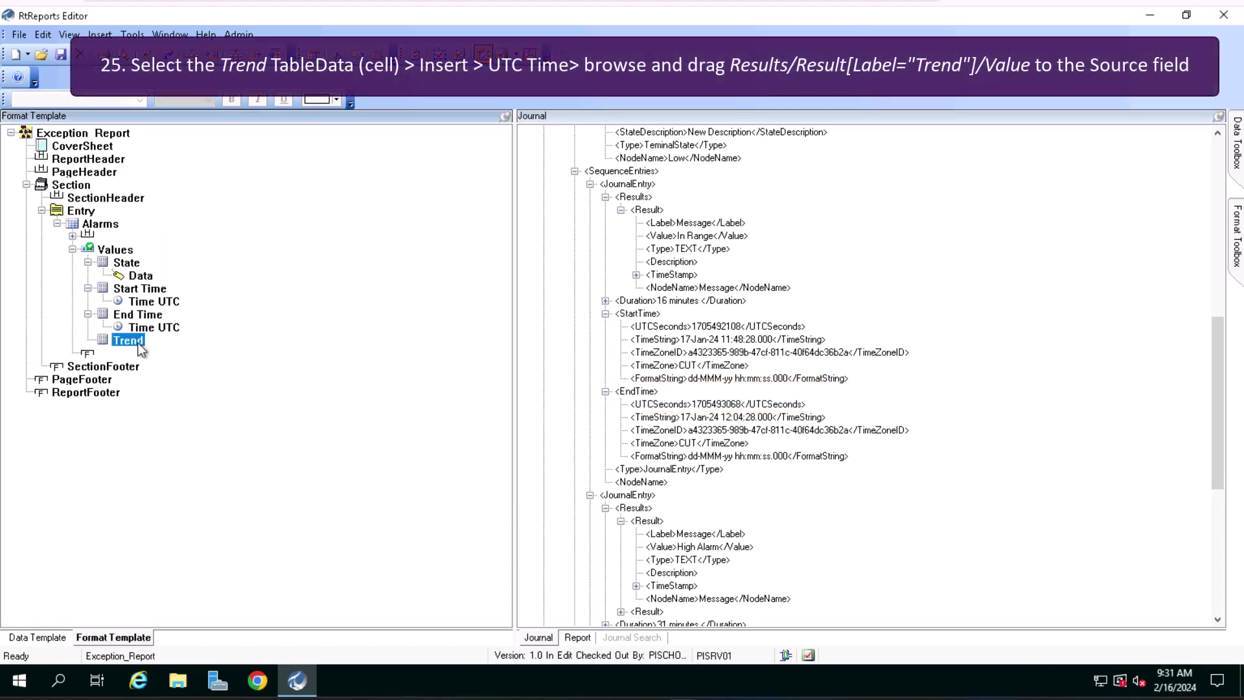
right_click(138, 344)
mouse_move(119, 498)
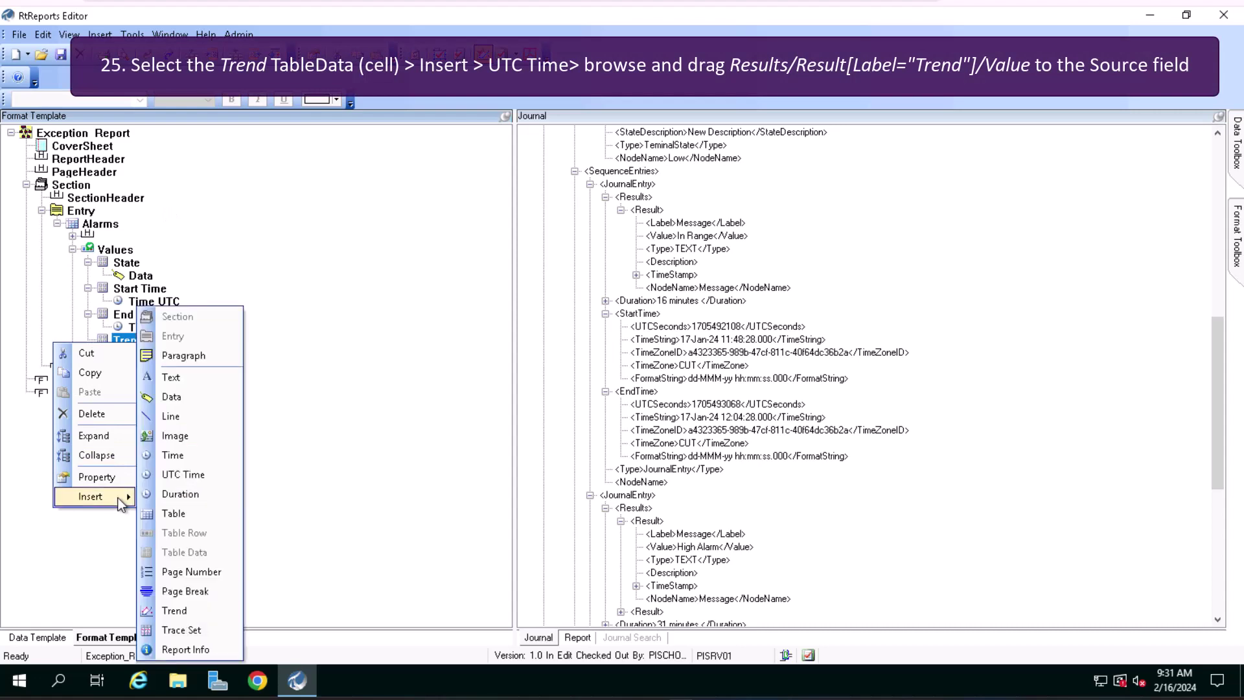
click(175, 611)
scroll(742, 560, down, 1)
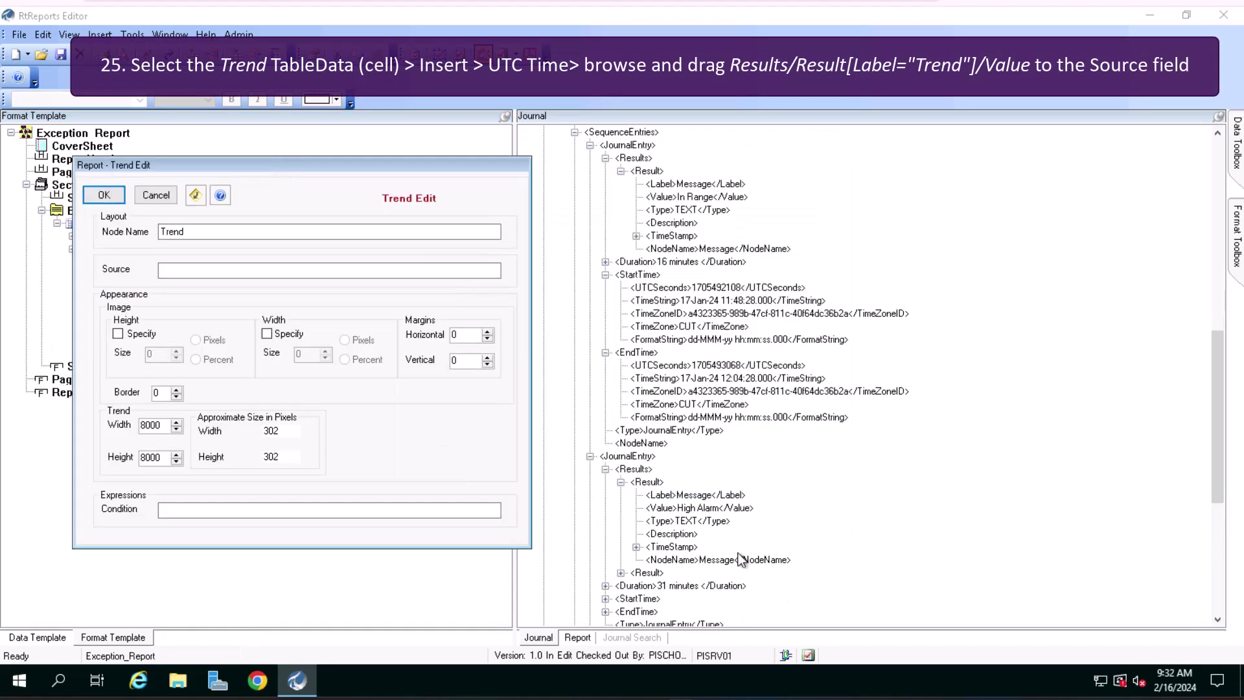
scroll(742, 560, down, 4)
click(605, 533)
click(605, 533)
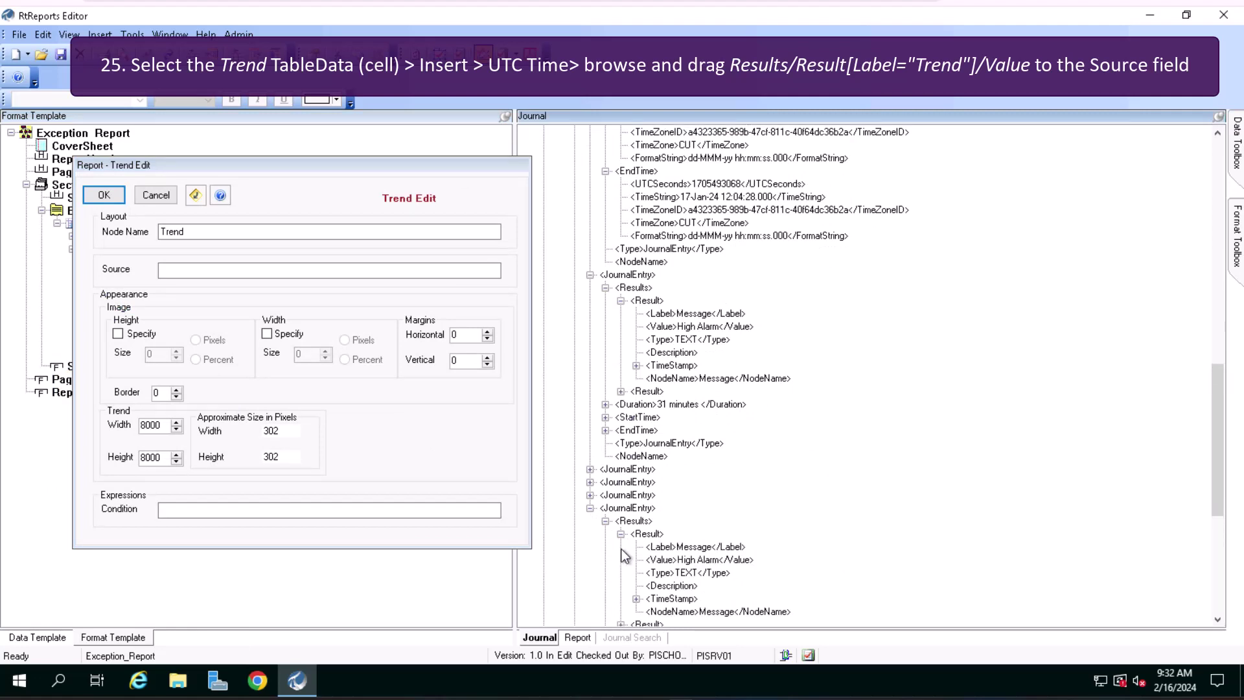
scroll(621, 549, down, 1)
click(621, 585)
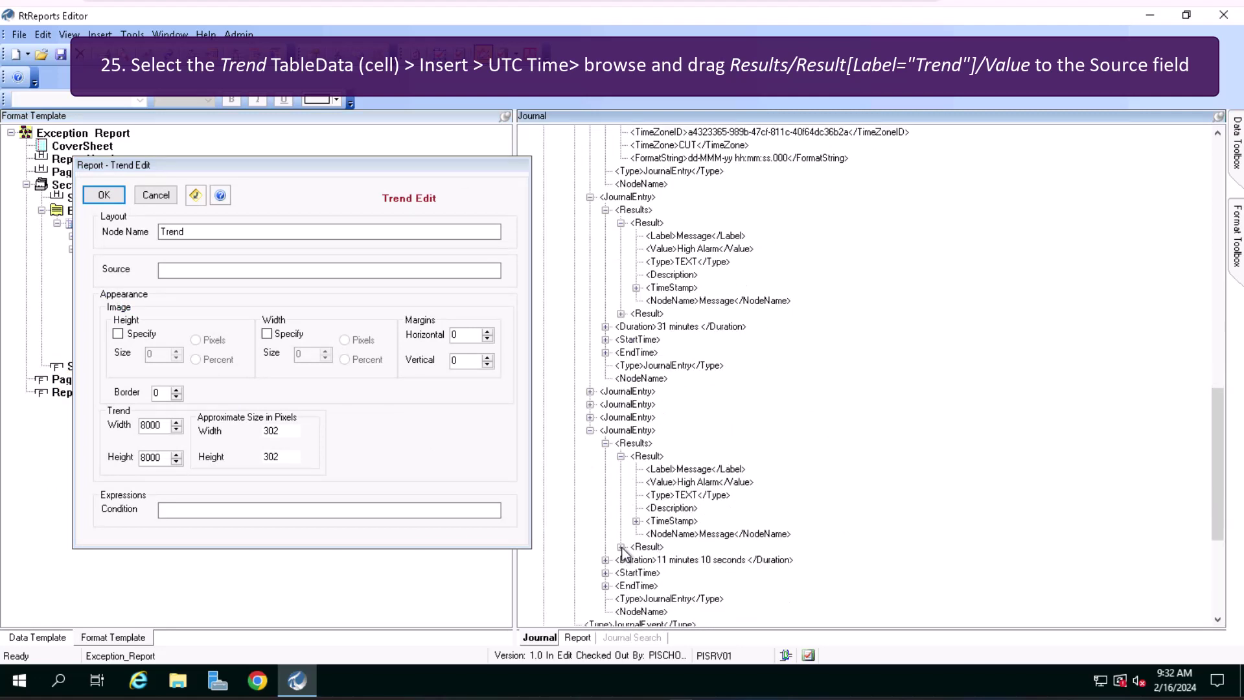
drag(661, 559, 197, 274)
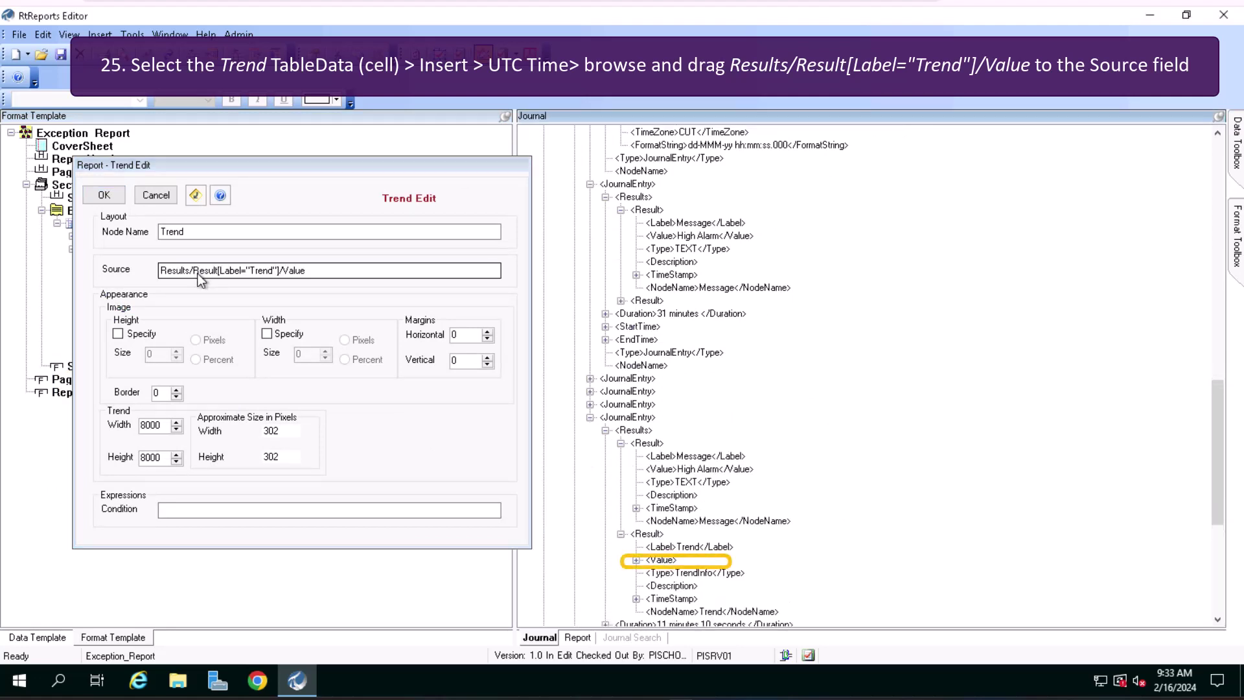
click(103, 195)
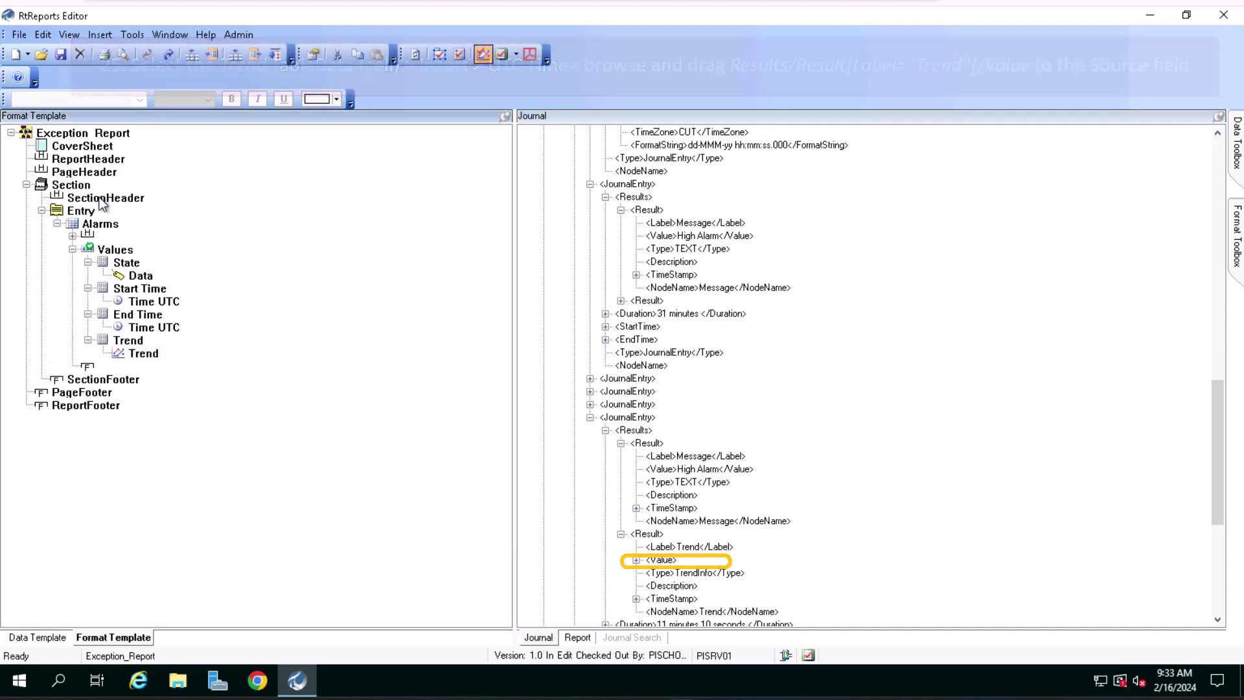
Step: Save Exception_Report, refresh it, and preview the State, Start Time, End Time and Trend table in the Report tab
click(62, 56)
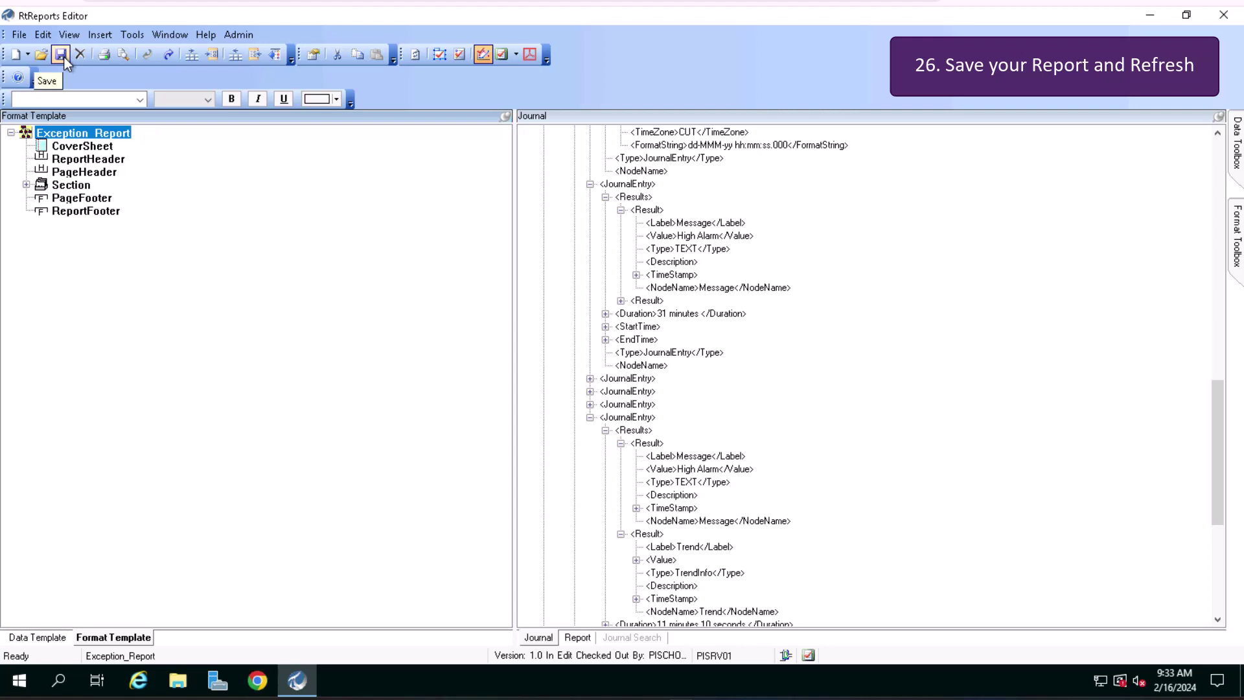
click(76, 37)
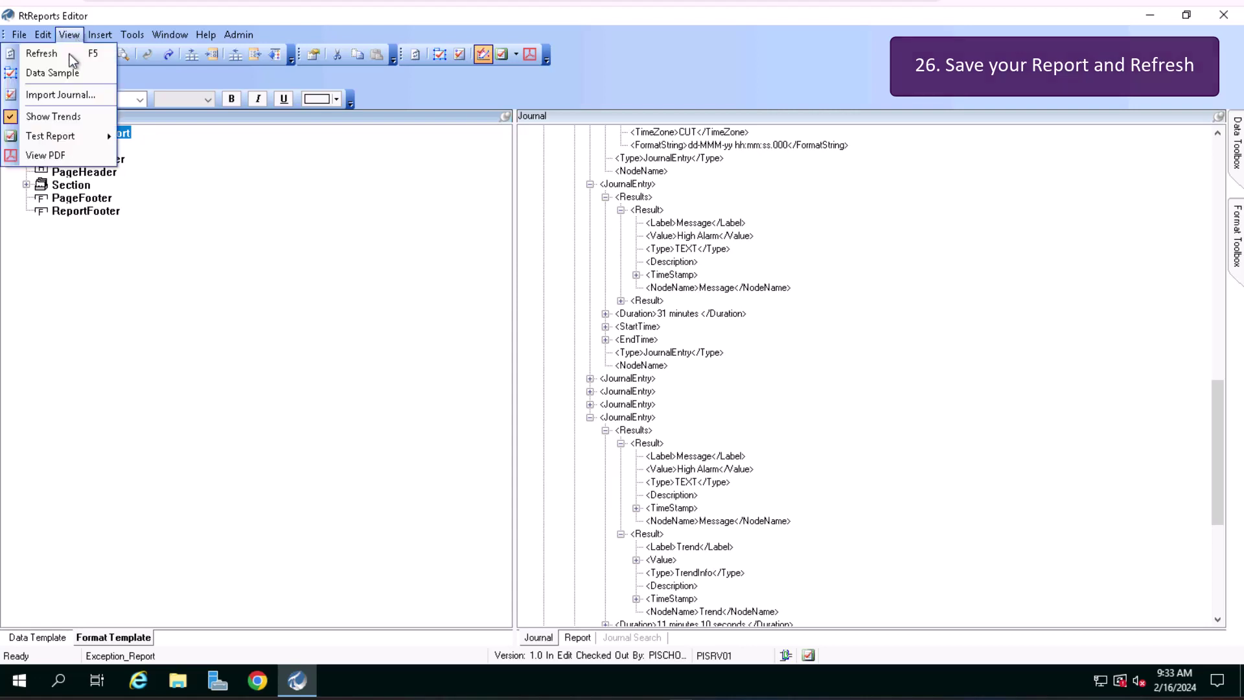
click(68, 54)
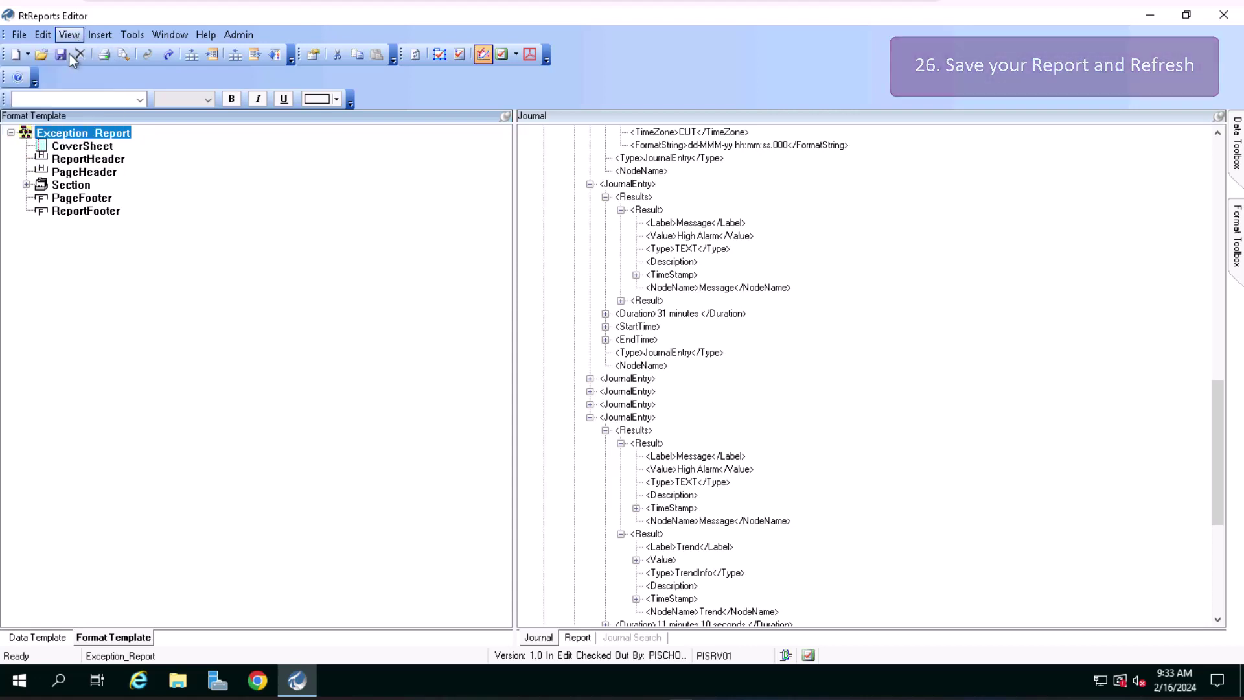
click(578, 638)
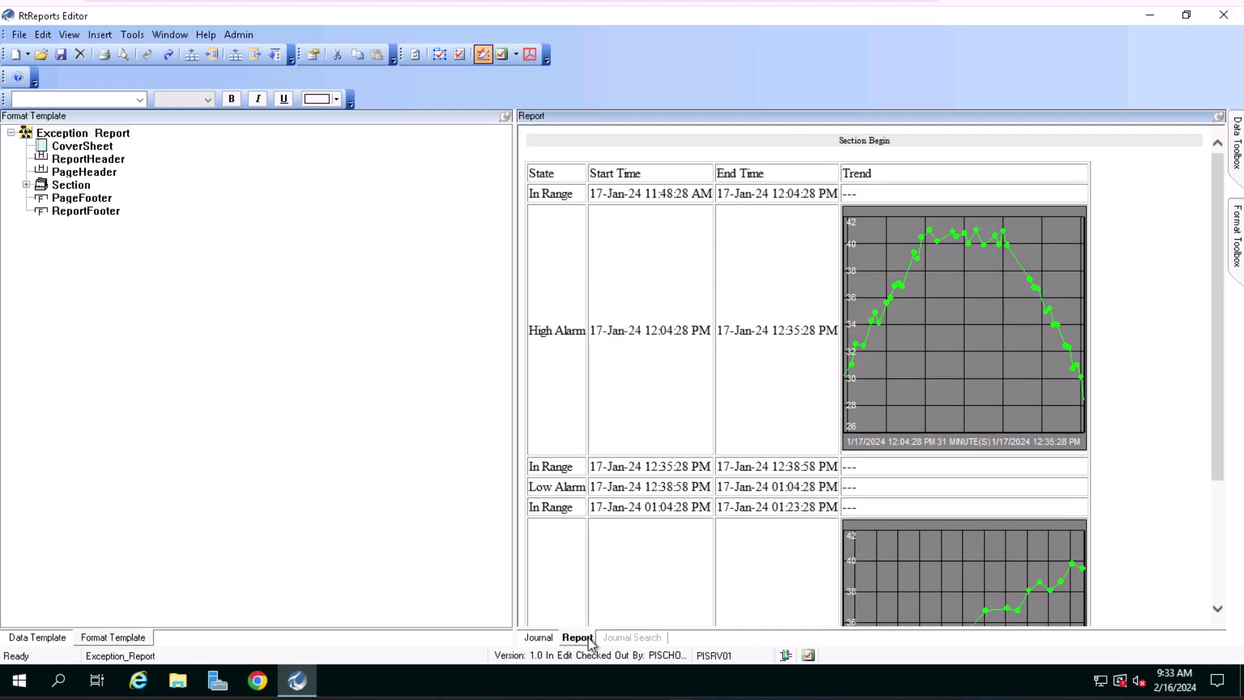